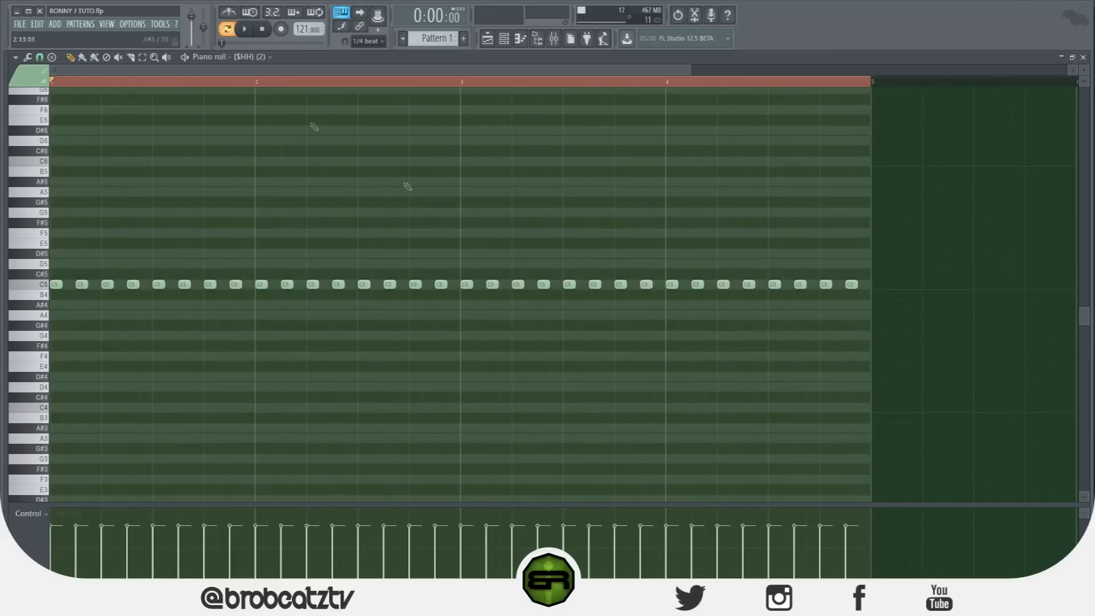
Step: Set the snap to 1/6 beat, replace the C5 hi-hat at the end of bar 1 with a three-note roll and adjust its velocities
left_click(39, 57)
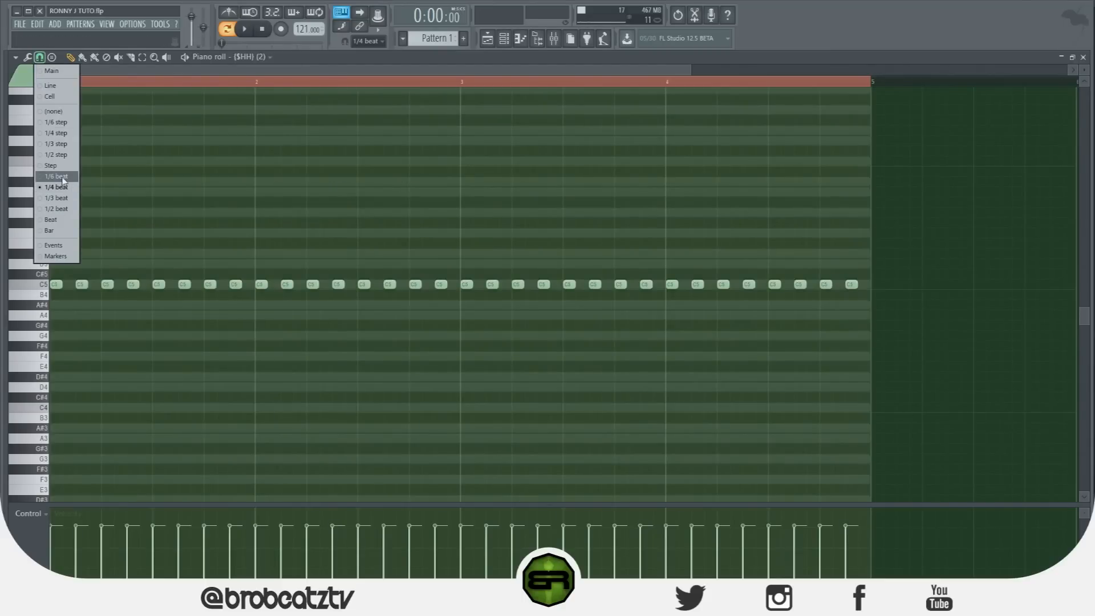
left_click(63, 182)
right_click(235, 287)
left_click(234, 285)
left_click_drag(241, 285, 233, 285)
left_click(240, 284)
left_click(248, 285)
left_click_drag(243, 529, 257, 532)
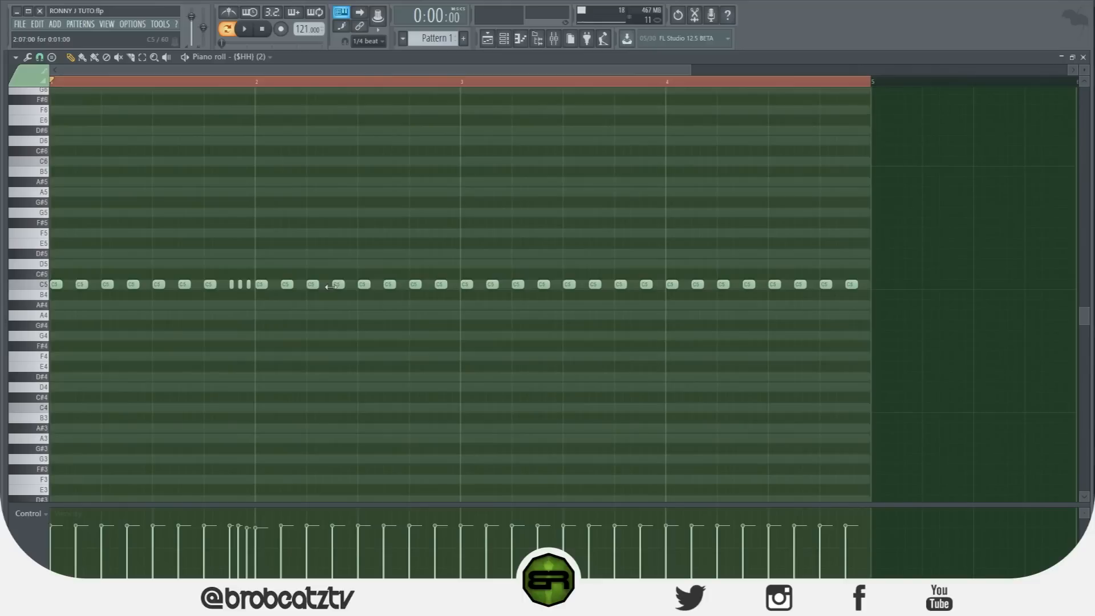
Step: Replace the two C5 hi-hats in beat 2 of bar 2 with six D5 notes at 1/6-beat spacing and rising velocities
right_click(314, 284)
right_click(339, 285)
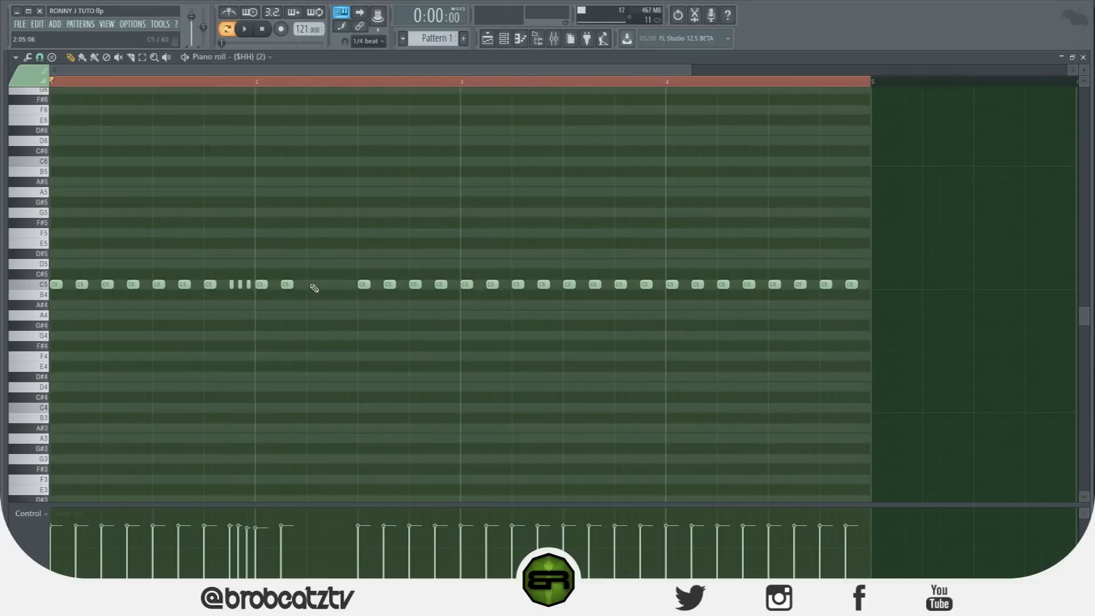
left_click(309, 263)
left_click(317, 263)
left_click(326, 263)
left_click(335, 264)
left_click(343, 264)
left_click(352, 264)
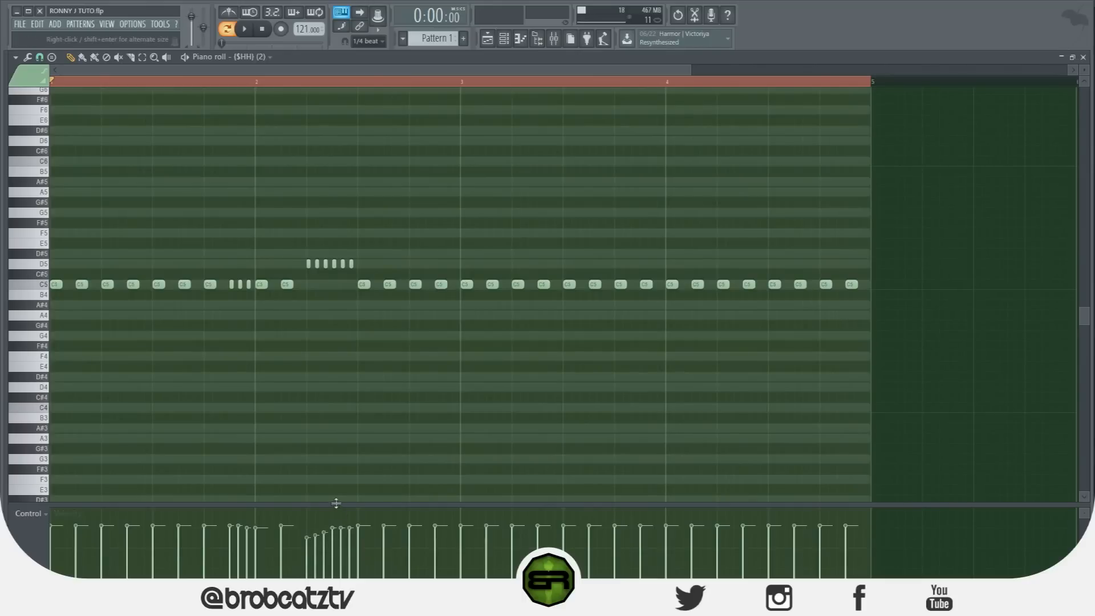
left_click_drag(335, 504, 336, 429)
left_click_drag(307, 501, 358, 465)
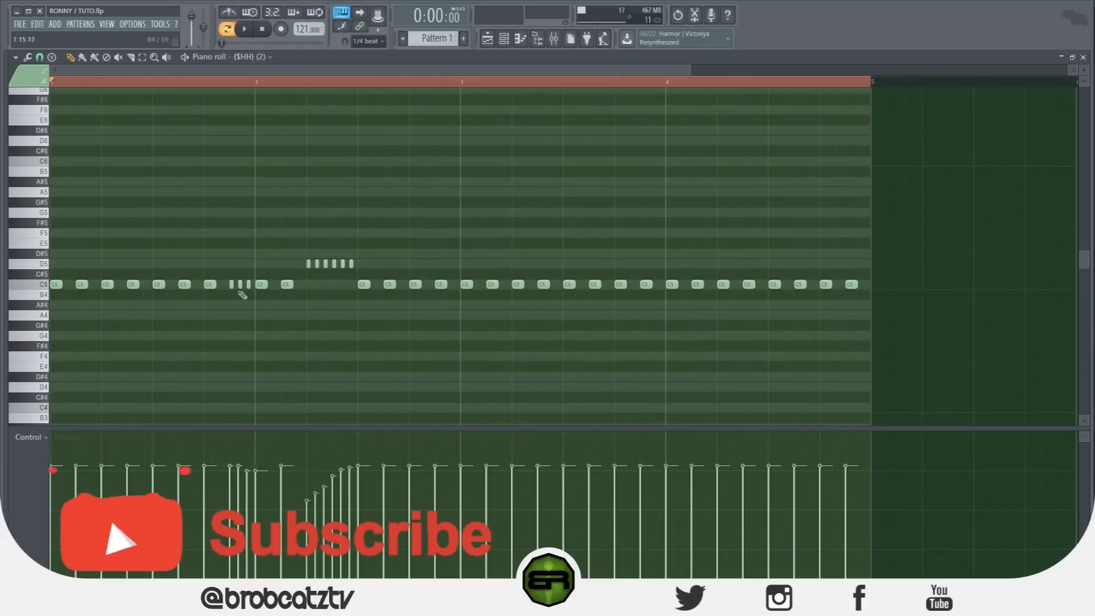
Step: Turn the last C5 hi-hat of bar 2 into a three-note roll with rising velocities and slightly vary the bar 1 hat velocities
left_click(444, 285)
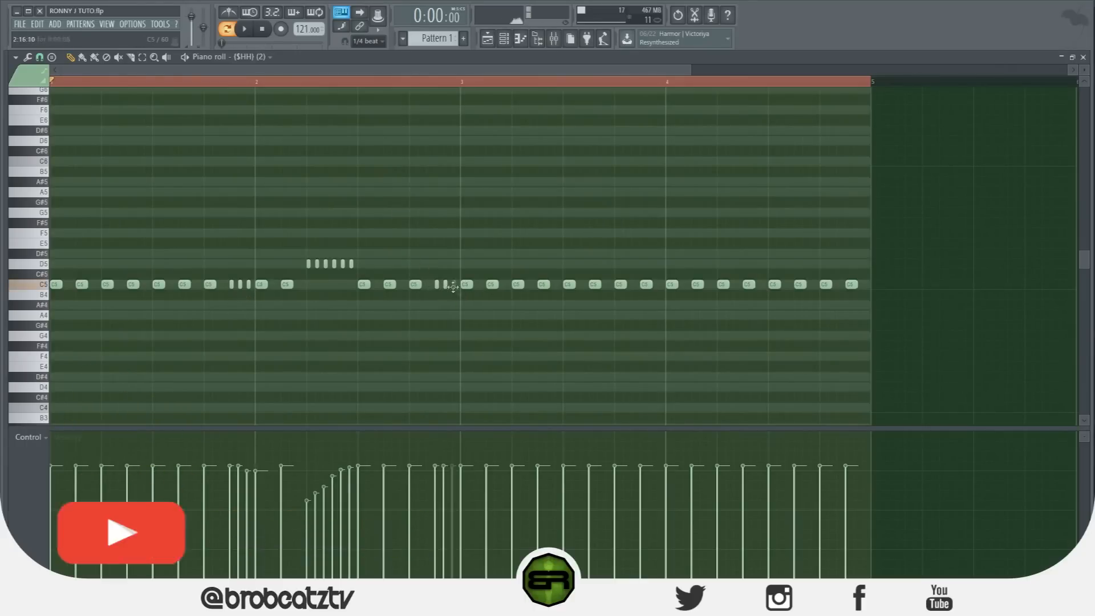
left_click(453, 286)
left_click_drag(435, 473, 457, 469)
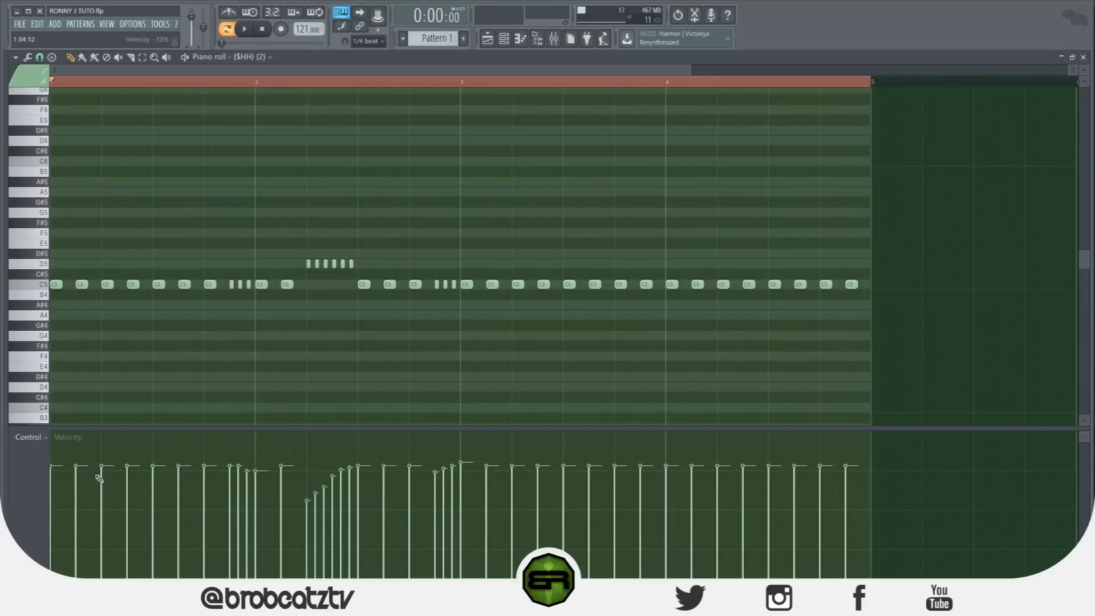
left_click_drag(96, 466, 209, 465)
Step: Delete the hi-hats in bars 3 and 4 and duplicate the bars 1–2 pattern into their place
left_click_drag(465, 280, 966, 298)
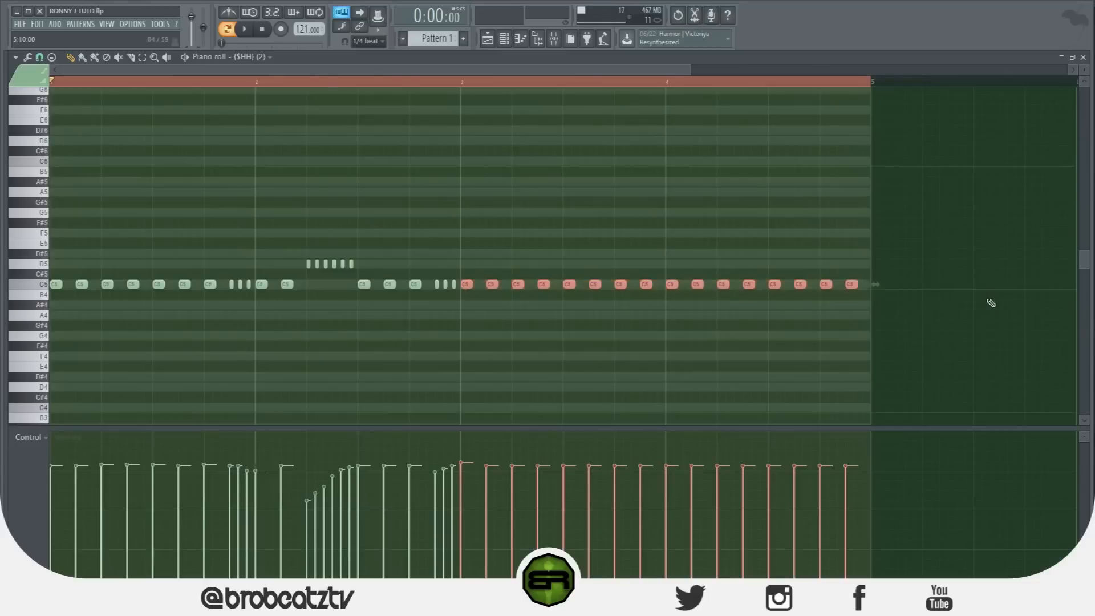
key("Delete")
left_click_drag(676, 187, 68, 290)
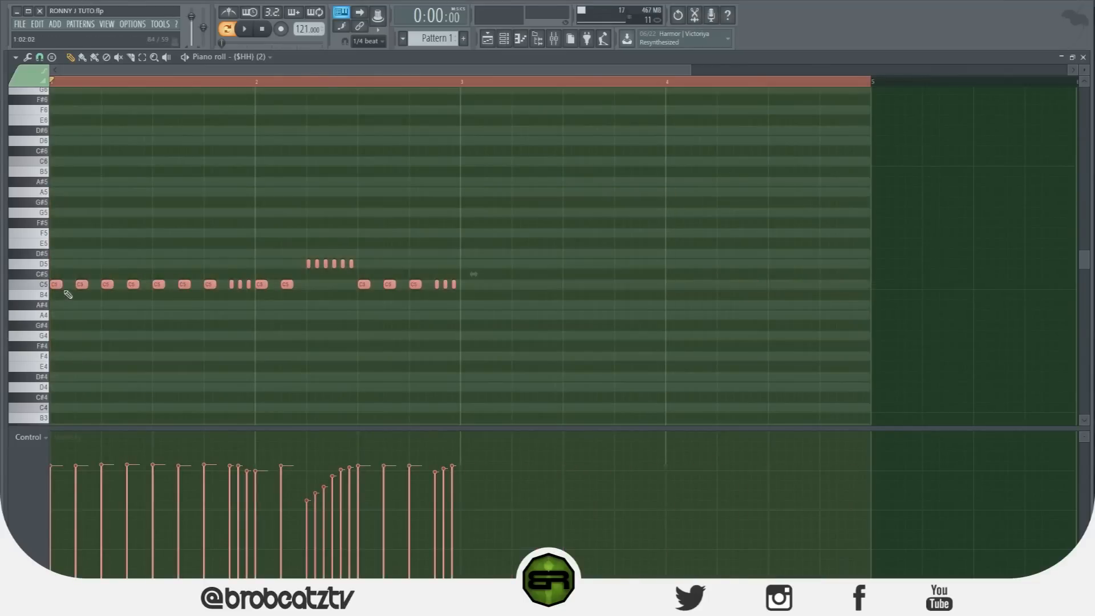
key("ctrl+b")
left_click_drag(477, 308, 471, 311)
left_click(475, 320, "ctrl")
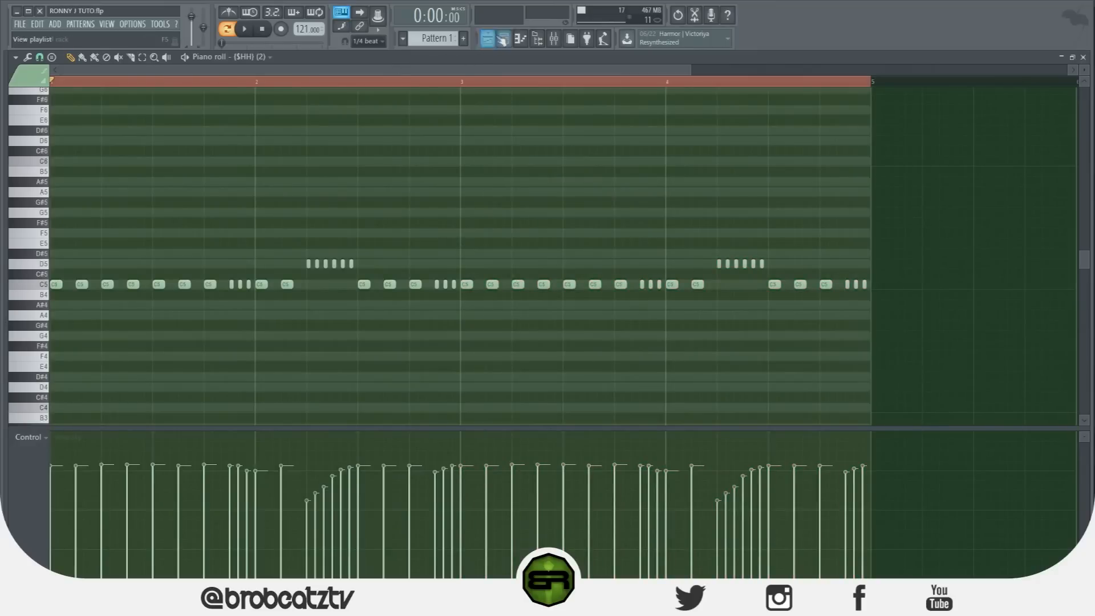
Step: Show the channel rack and play the drum pattern to hear the new hi-hat rolls
left_click(505, 40)
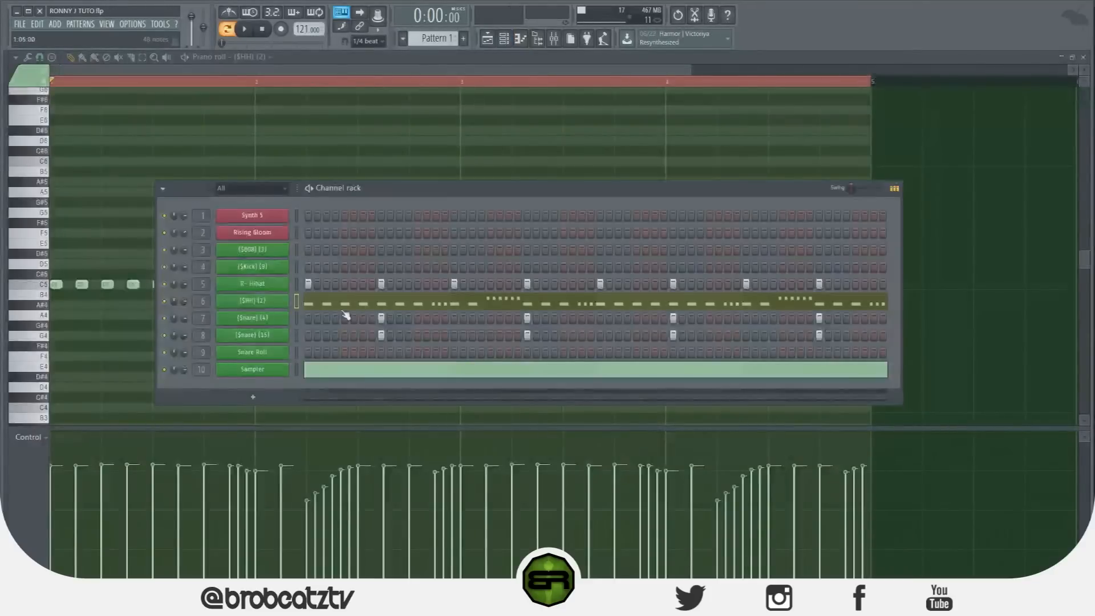
left_click(245, 28)
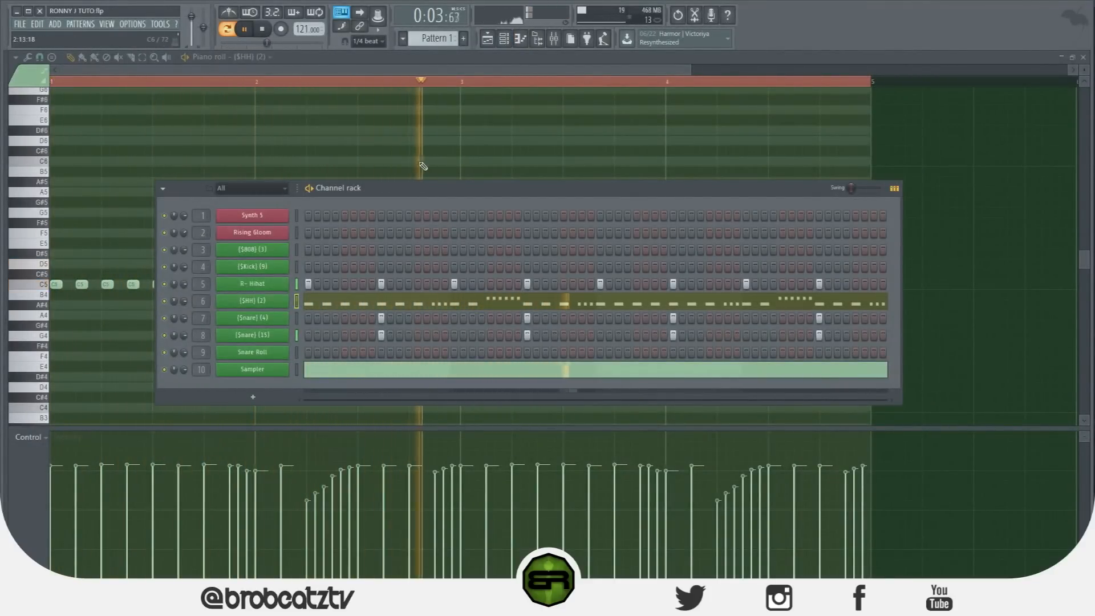
key("space")
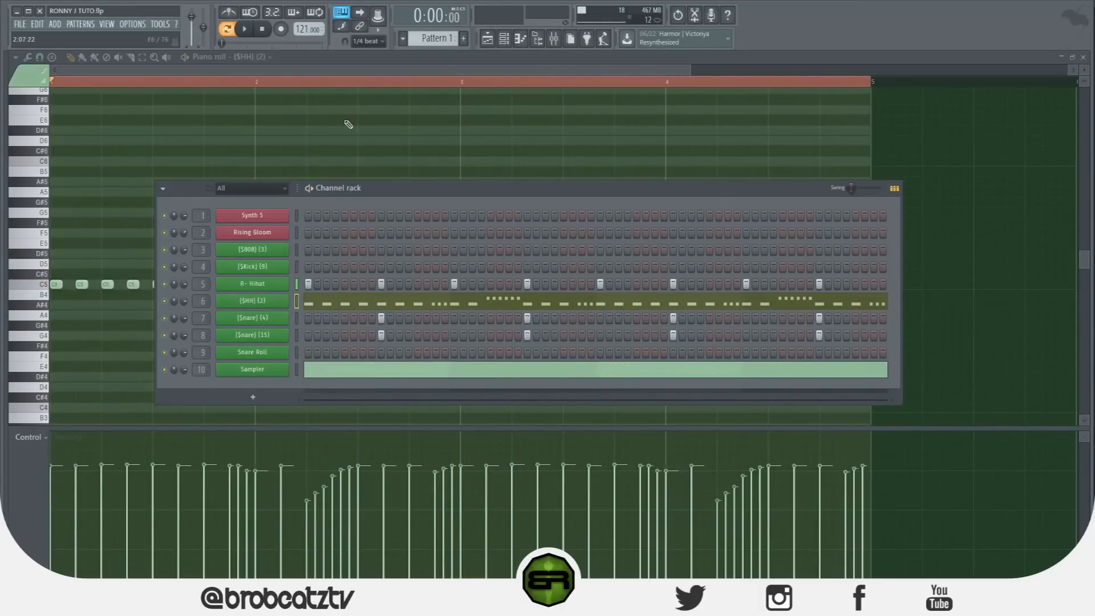
Step: Open the Snare Roll channel in the piano roll and set the snap to 1/4 beat
right_click(278, 354)
left_click(297, 355)
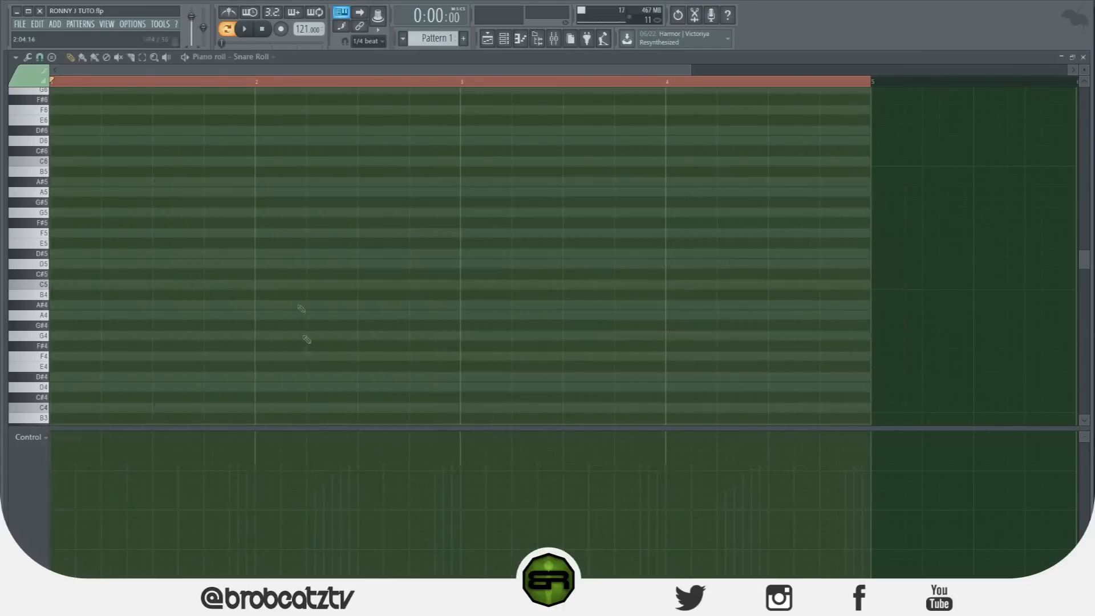
left_click(39, 58)
left_click(62, 192)
Step: Audition different snare roll pitches, including F5 and F#5, against the playing pattern
left_click(249, 32)
left_click_drag(48, 191, 46, 293)
left_click(43, 243)
left_click(44, 245)
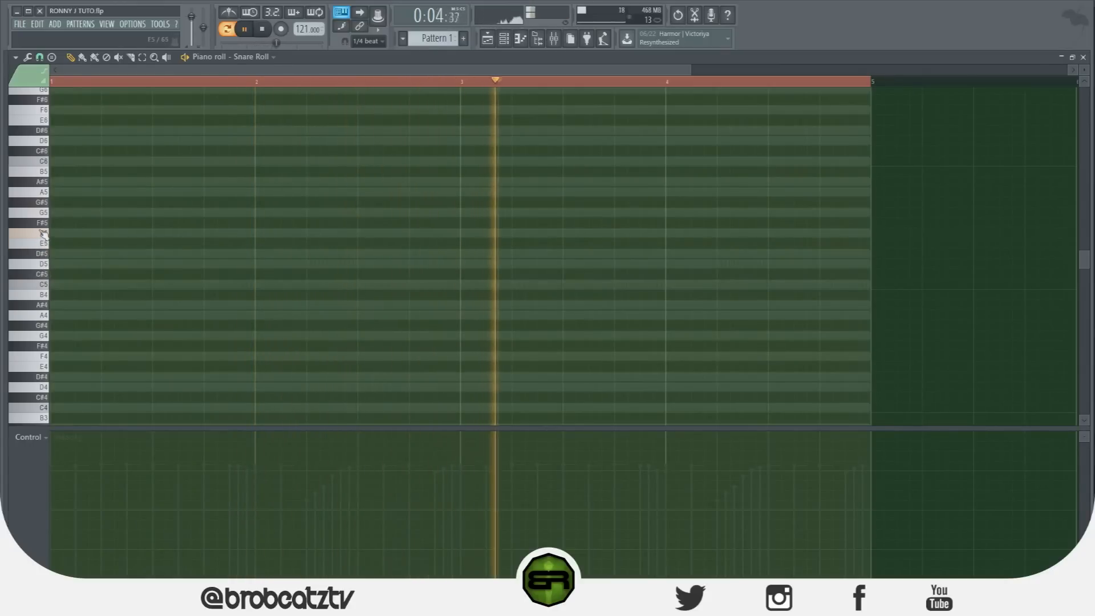
left_click(47, 223)
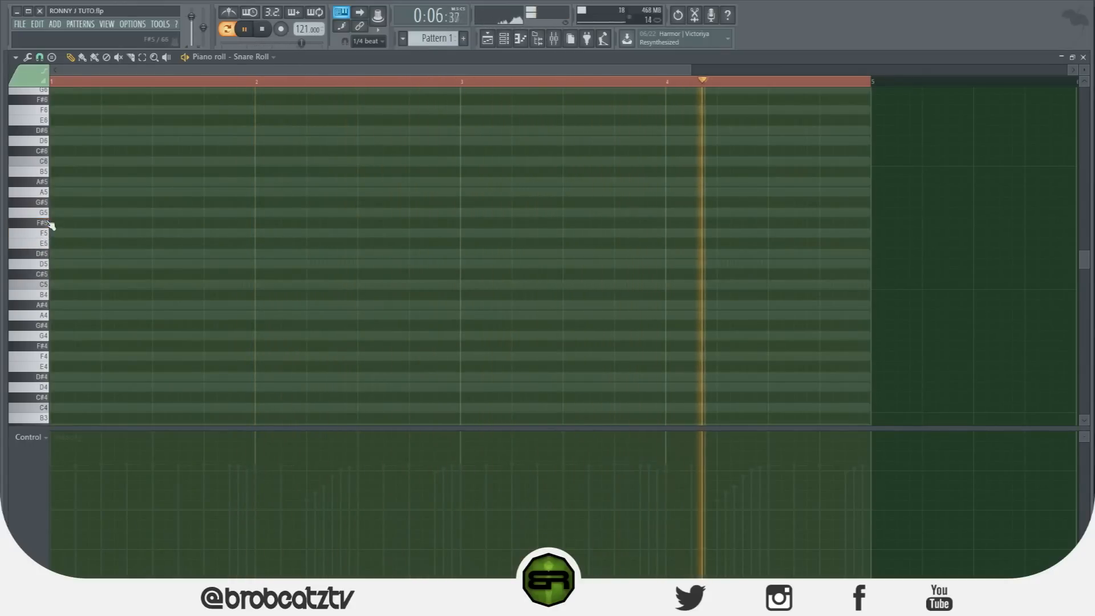
left_click(48, 223)
key("space")
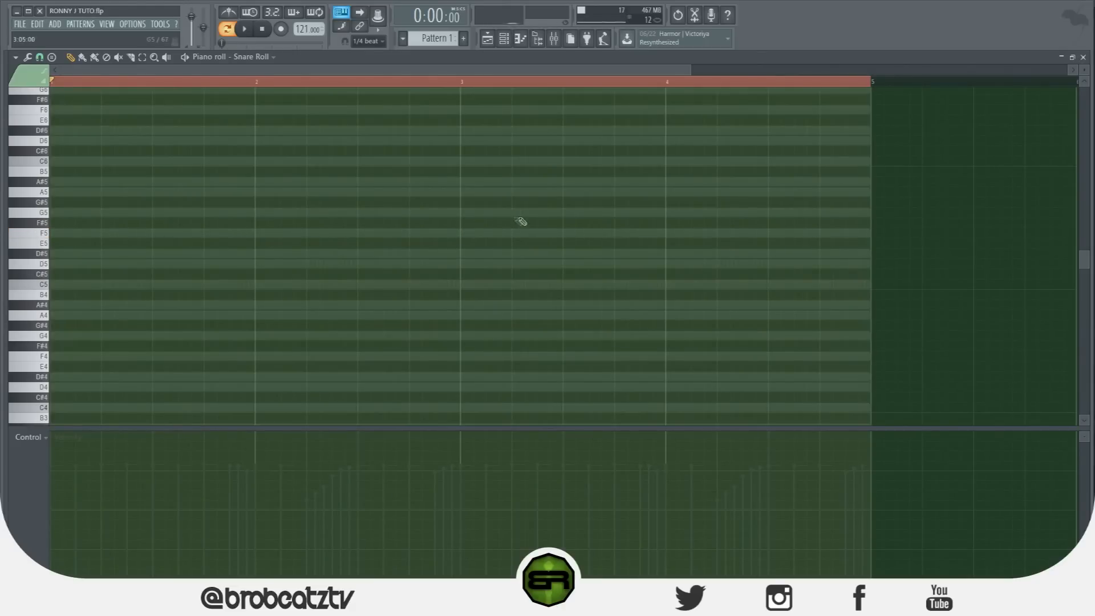
Step: Add four F5 snare notes at 1/4-beat spacing from the start of bar 3, with rising velocities, plus one in mid-beat 2
scroll(460, 237, "up", 3)
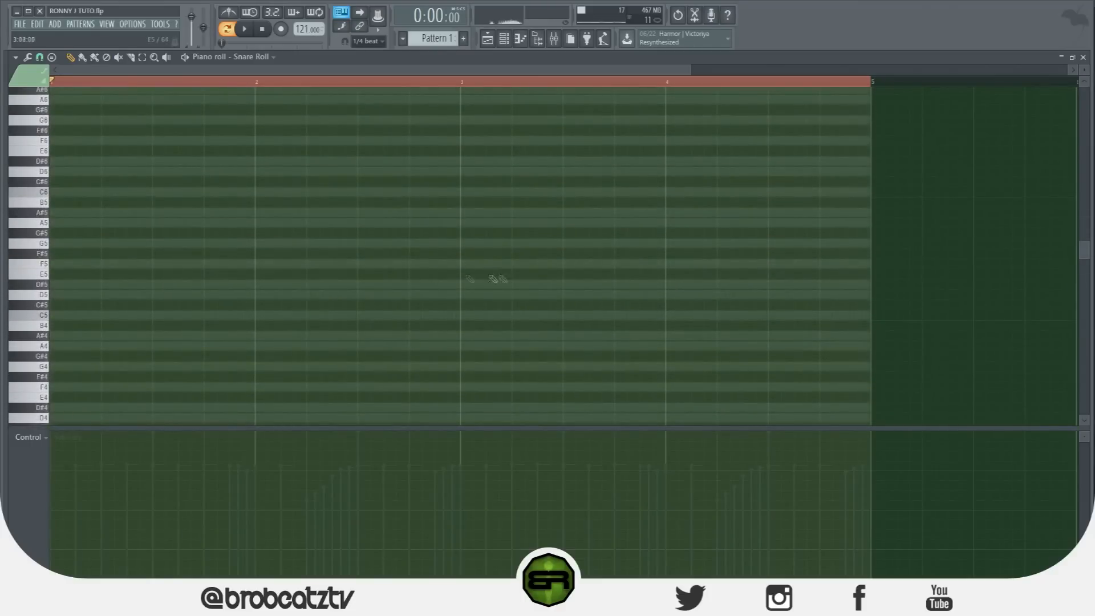
left_click(463, 263)
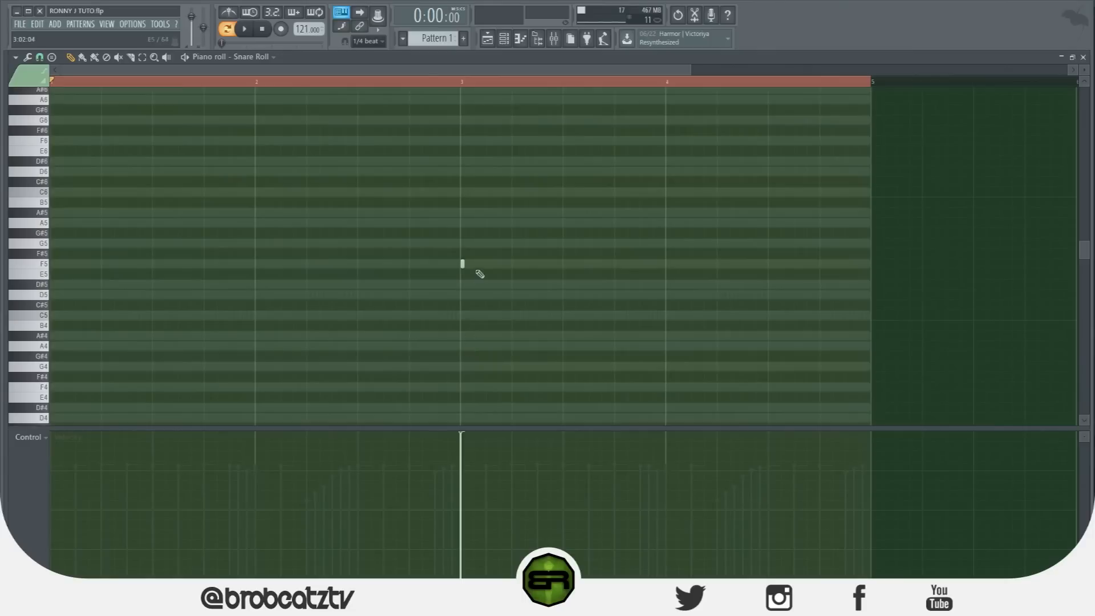
left_click(477, 264)
left_click(490, 264)
left_click(502, 264)
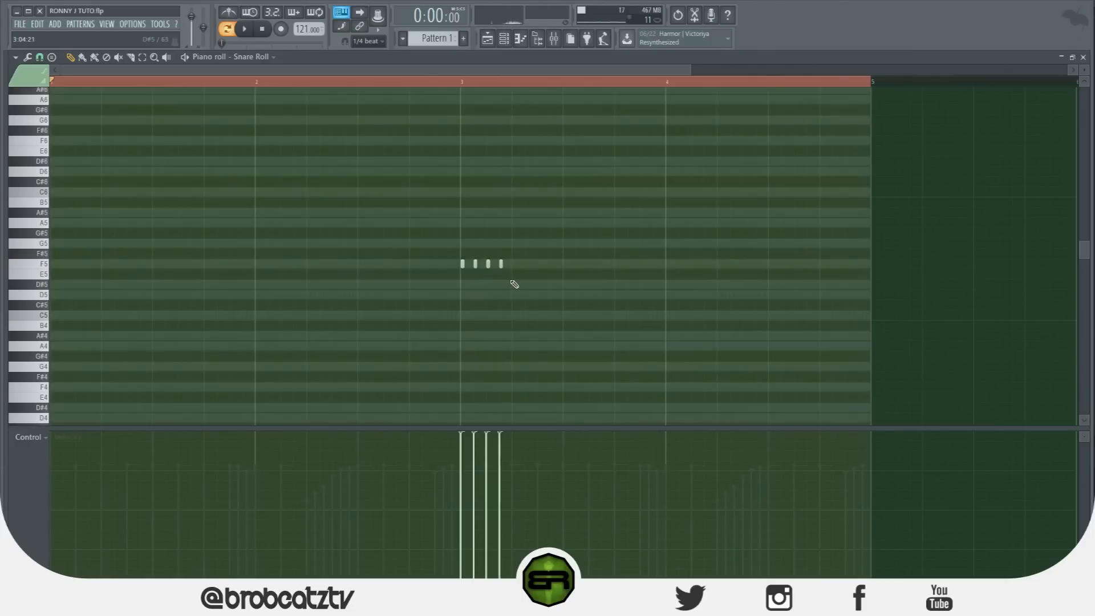
left_click(539, 263)
left_click_drag(461, 450, 508, 434)
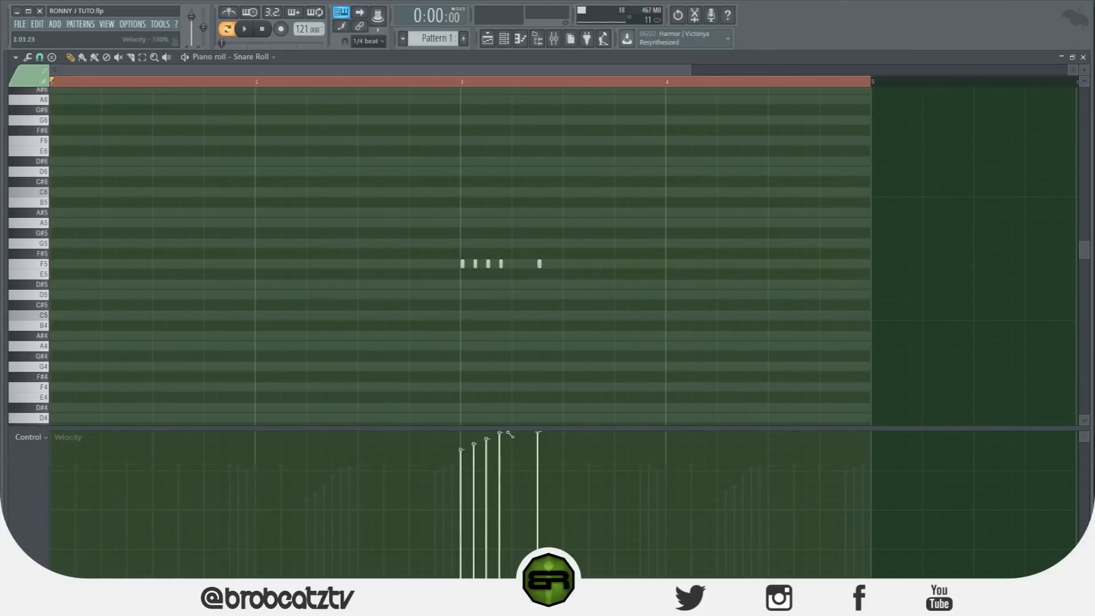
left_click(476, 455)
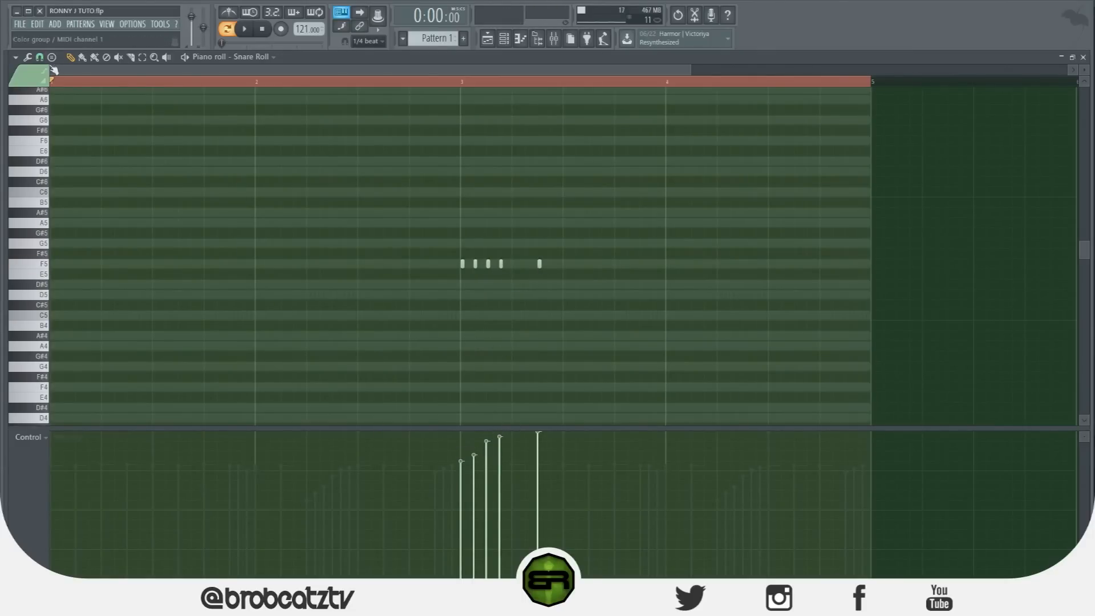
Step: Try extra 1/6-beat snare notes on F5 and A5 in bars 1 and 2 while the pattern plays
left_click(39, 57)
left_click(65, 183)
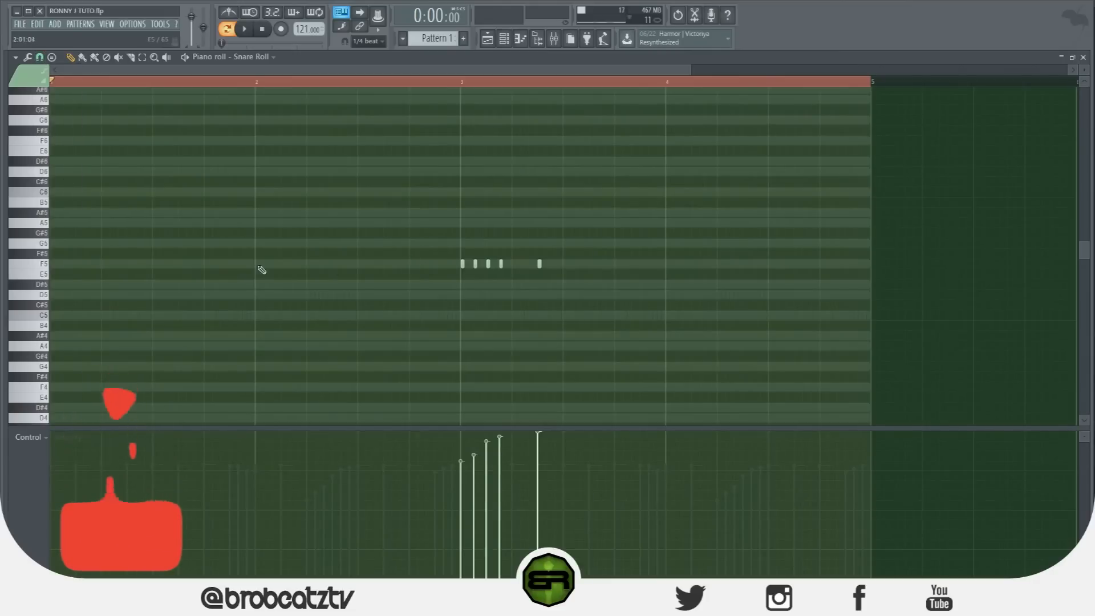
left_click(280, 264)
left_click(291, 264)
left_click(300, 264)
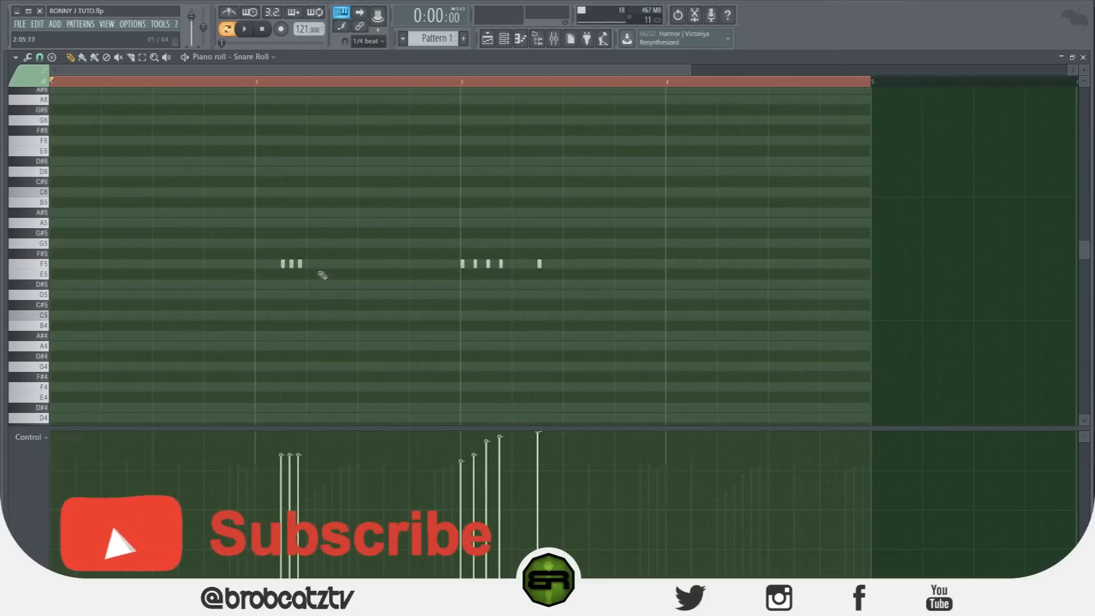
left_click(333, 264)
left_click(341, 264)
left_click(350, 264)
right_click(300, 264)
right_click(291, 264)
right_click(280, 264)
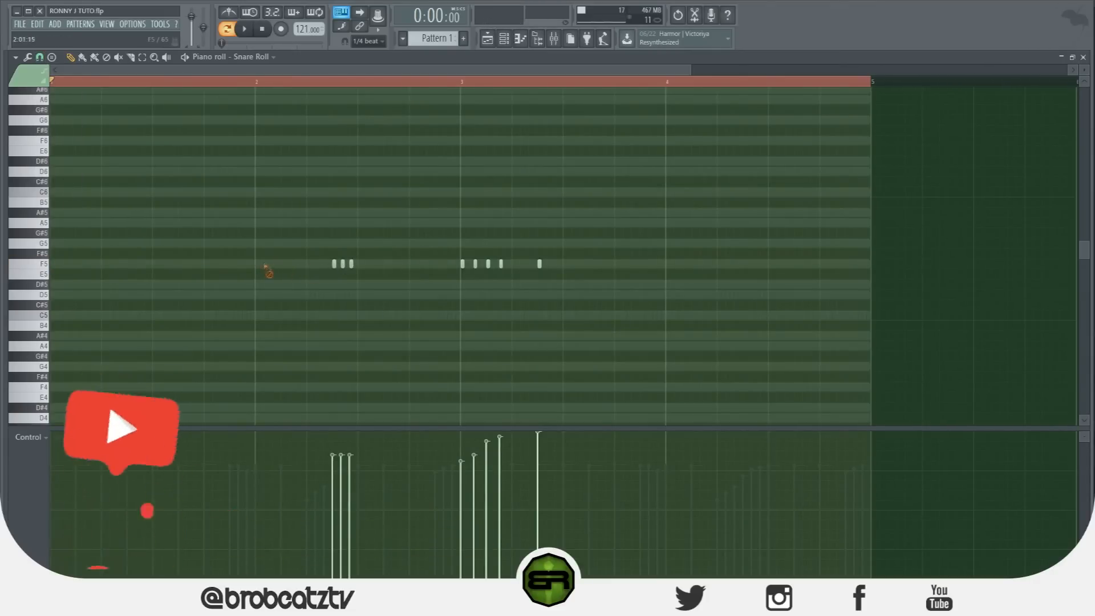
left_click(309, 223)
left_click(246, 30)
left_click(231, 223)
left_click(239, 222)
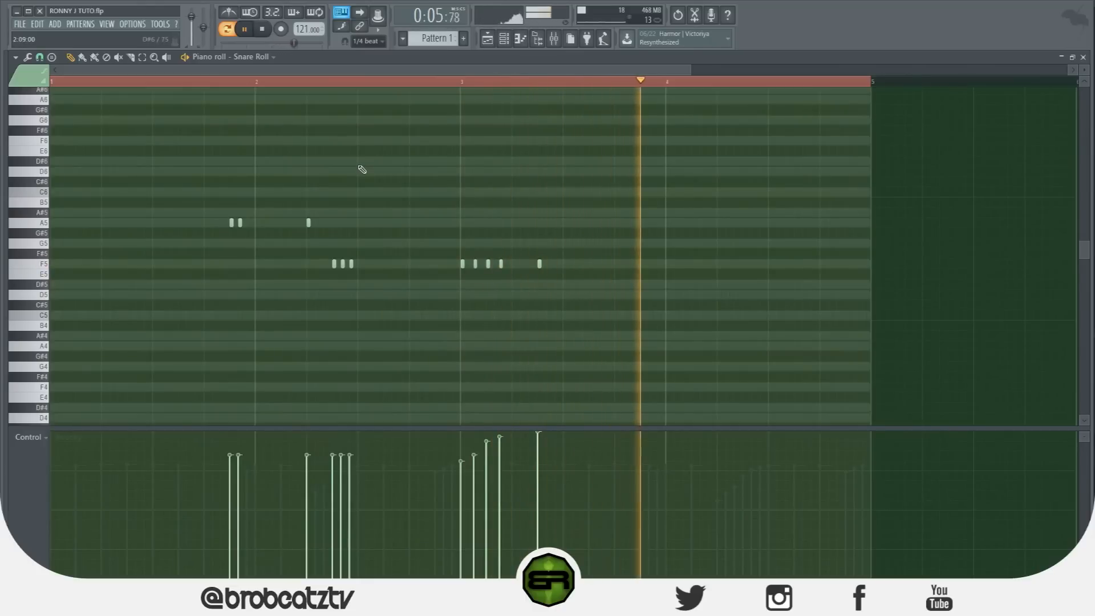
Step: Delete the trial F5 and A5 snare notes from bars 1 and 2 and stop playback
right_click(351, 264)
right_click(342, 263)
right_click(334, 263)
right_click(309, 223)
right_click(239, 222)
right_click(231, 222)
key("space")
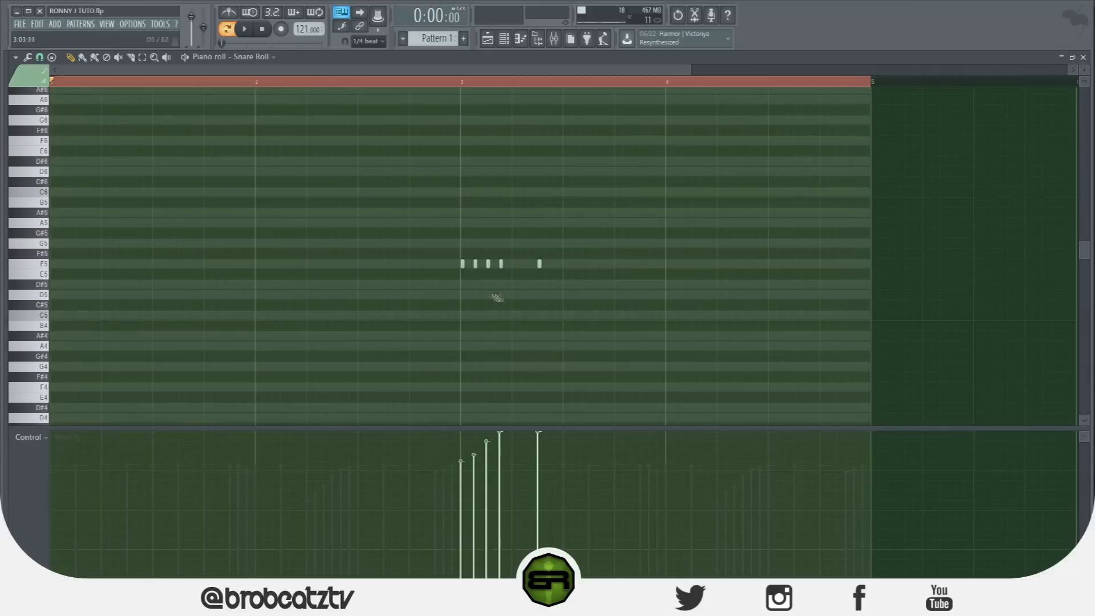
Step: Set the snap to 1/4 beat and pan the snare roll notes alternately right and left, starting from the second note
left_click(40, 57)
left_click(59, 188)
left_click(37, 438)
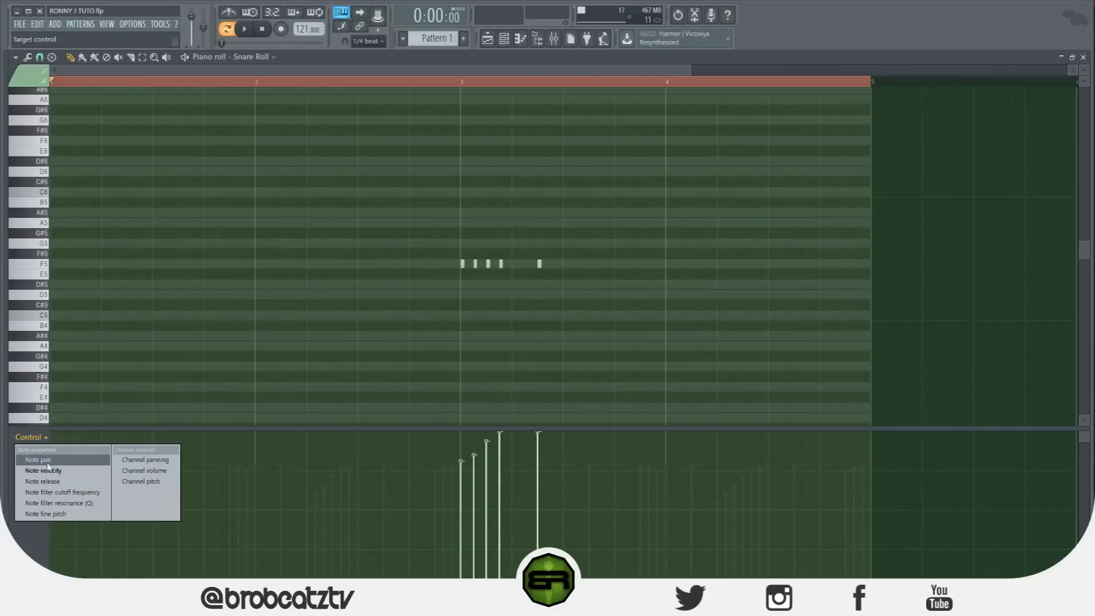
left_click(38, 460)
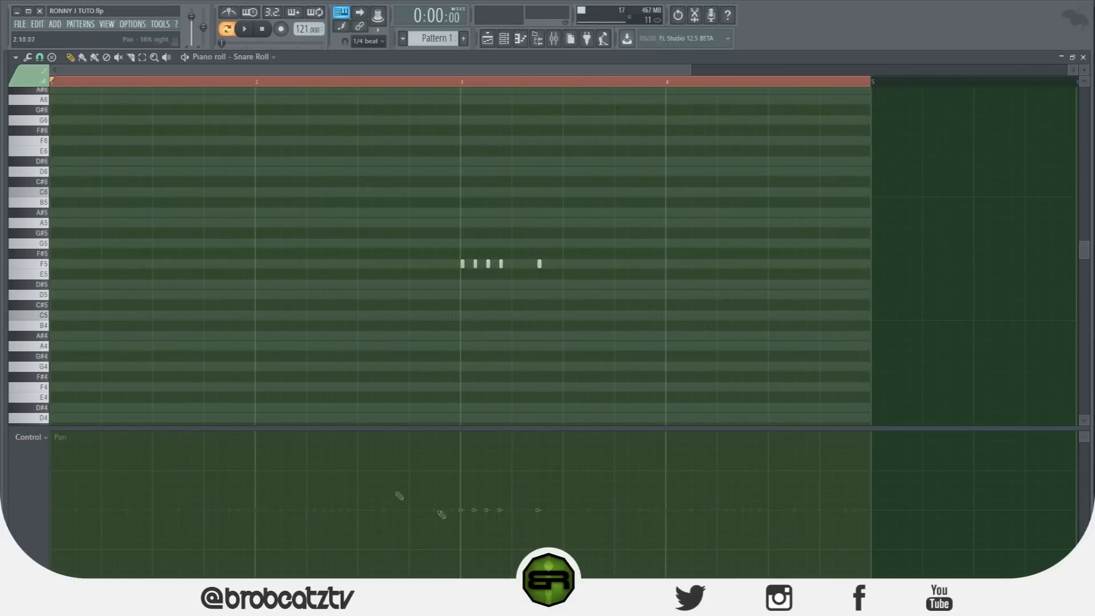
left_click(474, 505)
left_click_drag(488, 523, 509, 503)
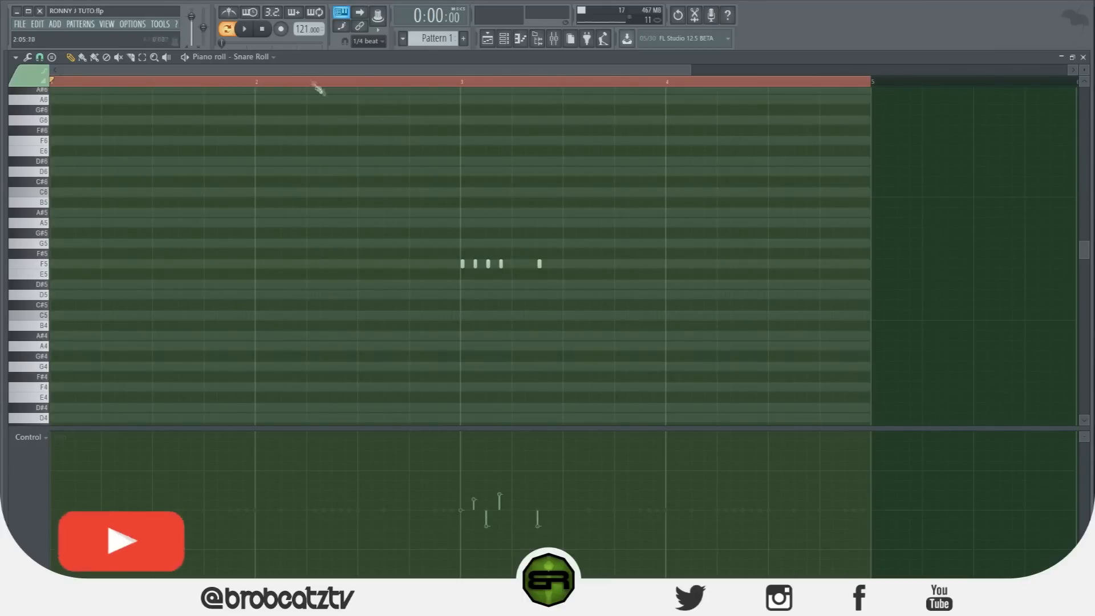
Step: Widen the alternating pan of the middle snare notes during playback, pan the first slightly left, and return to the channel rack
key("space")
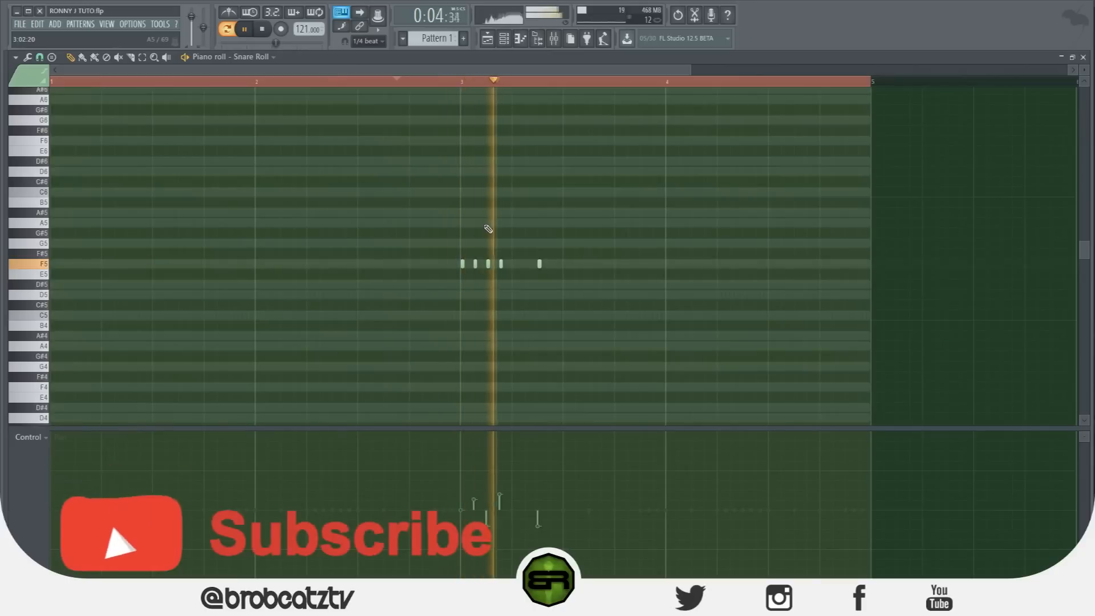
left_click_drag(508, 542, 506, 481)
left_click_drag(491, 528, 489, 545)
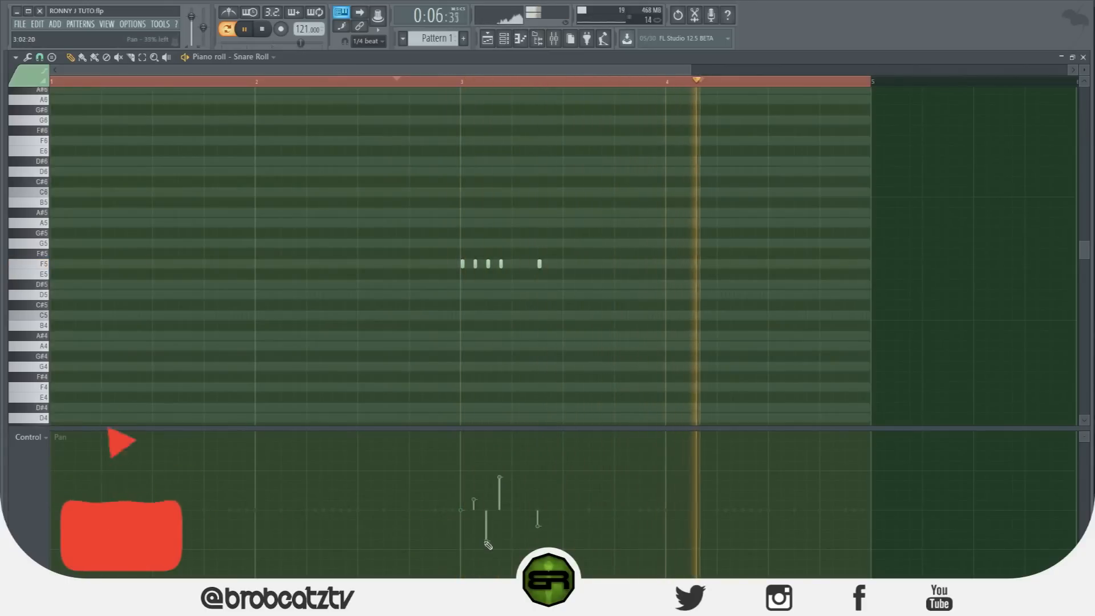
left_click_drag(478, 504, 476, 522)
left_click(481, 497)
left_click(464, 518)
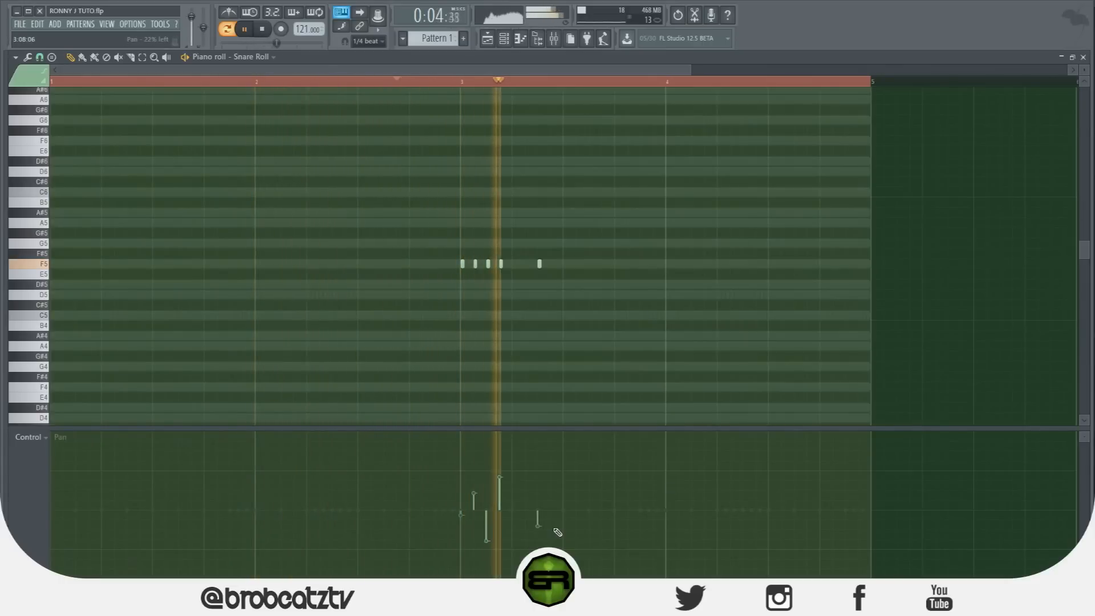
left_click(274, 35)
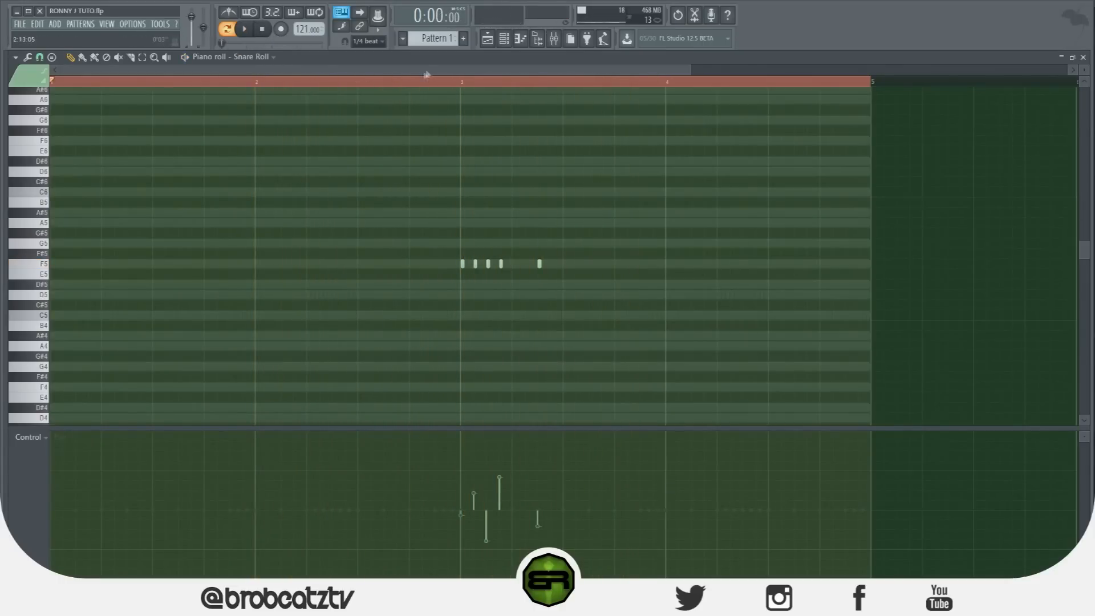
left_click(504, 38)
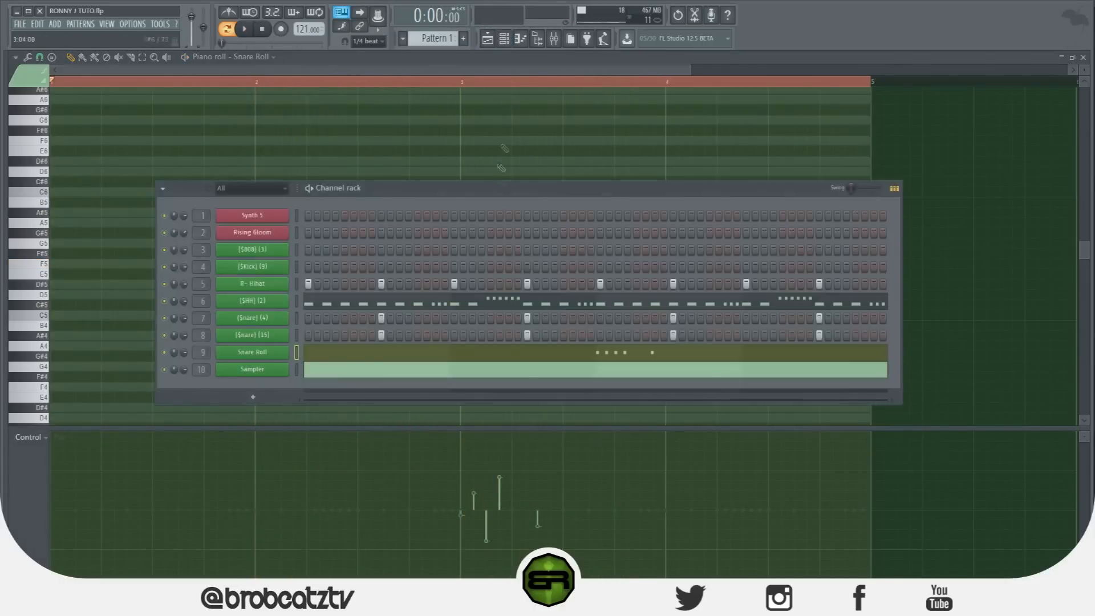
Step: Pan the first D5 hi-hat roll from left to centre and the second from right to centre, and return to the channel rack
left_click(387, 308)
left_click_drag(307, 534, 351, 512)
left_click_drag(718, 484, 755, 507)
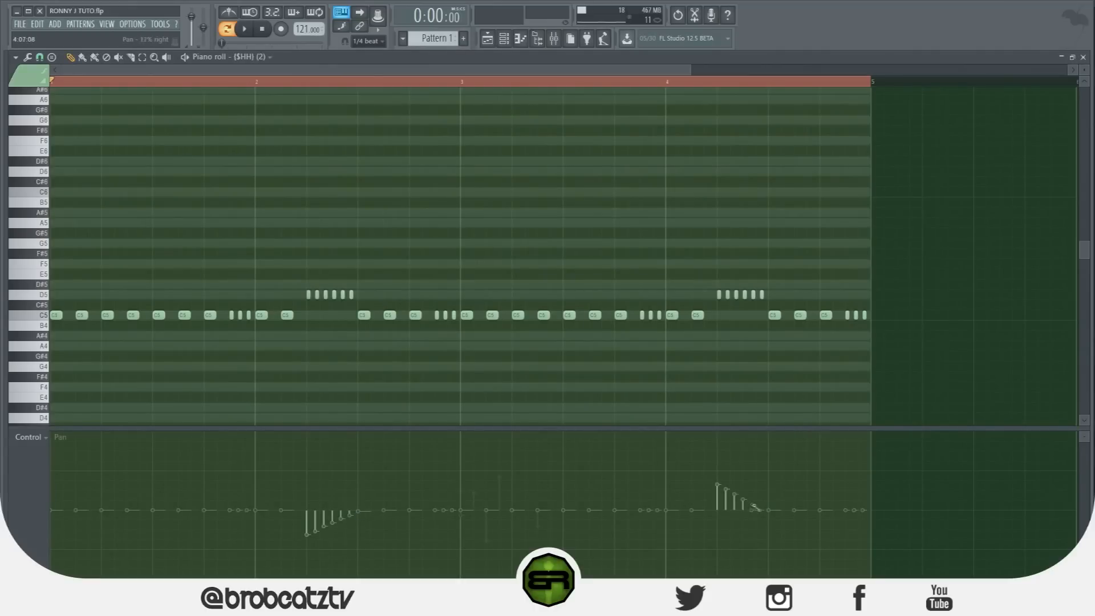
left_click(505, 39)
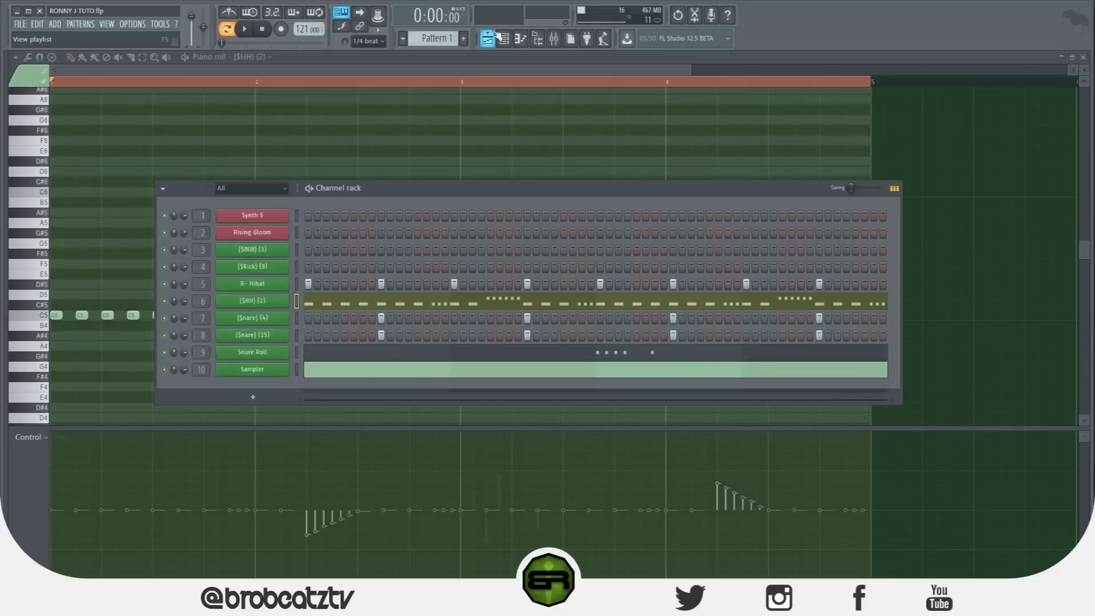
Step: Open the $808 (3) channel's piano roll and audition D5 against the playing pattern
right_click(289, 248)
left_click(308, 252)
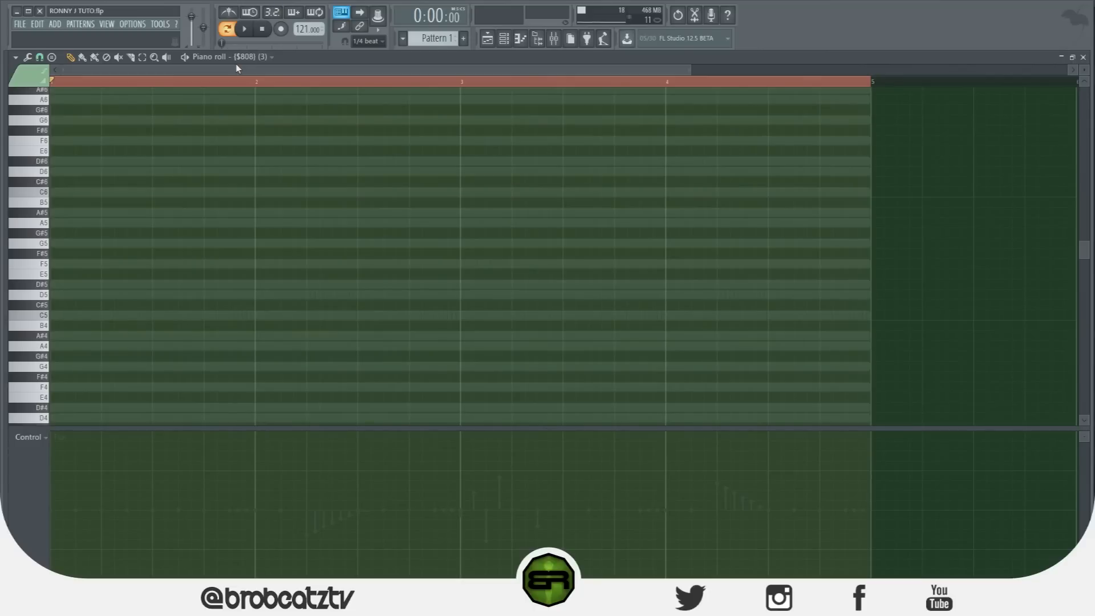
left_click(246, 29)
left_click(43, 295)
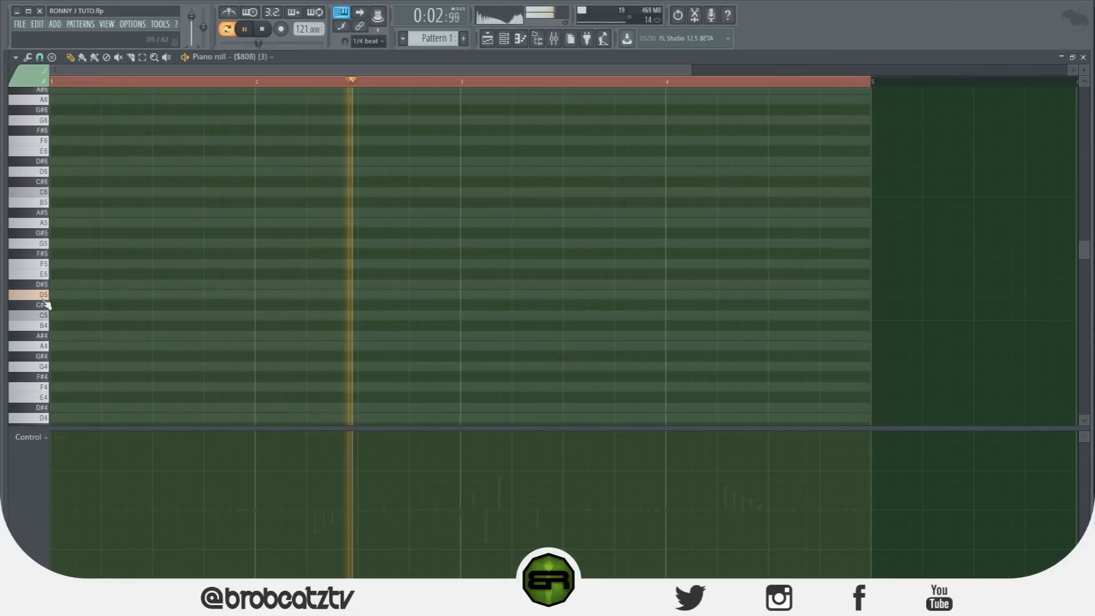
key("space")
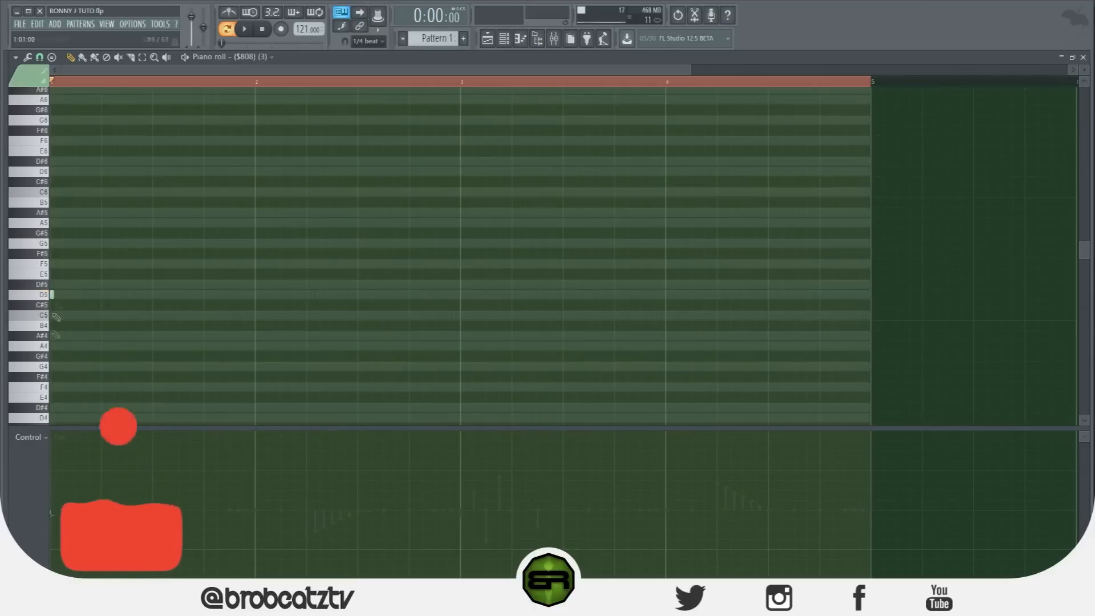
Step: Show note velocity in the control lane, stretch the D5 note at bar 1 to about five beats, and preview it
left_click(32, 437)
left_click(43, 461)
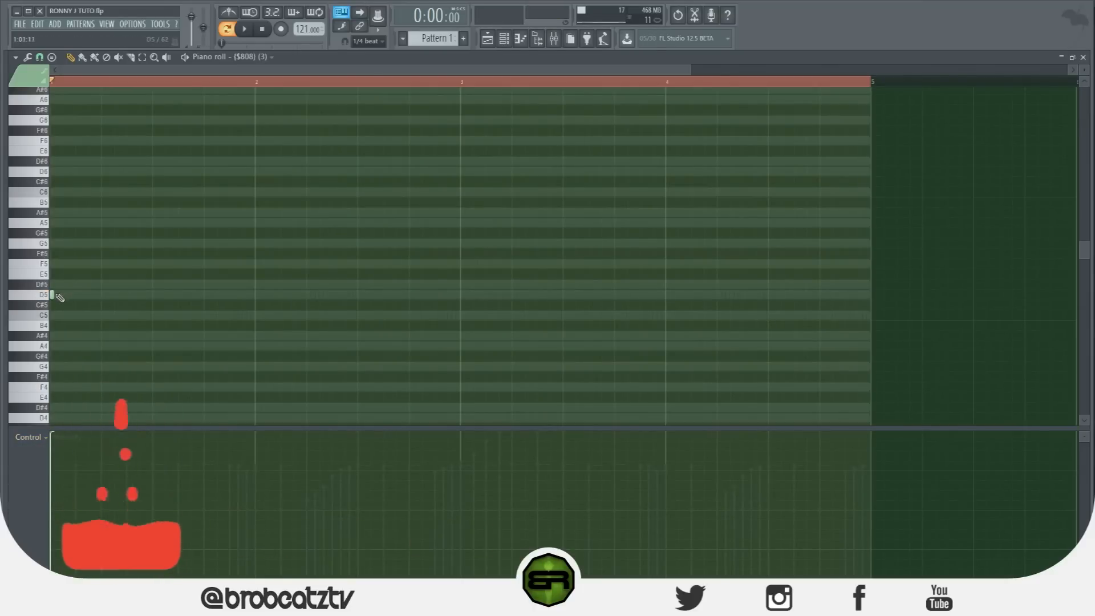
left_click_drag(54, 295, 310, 332)
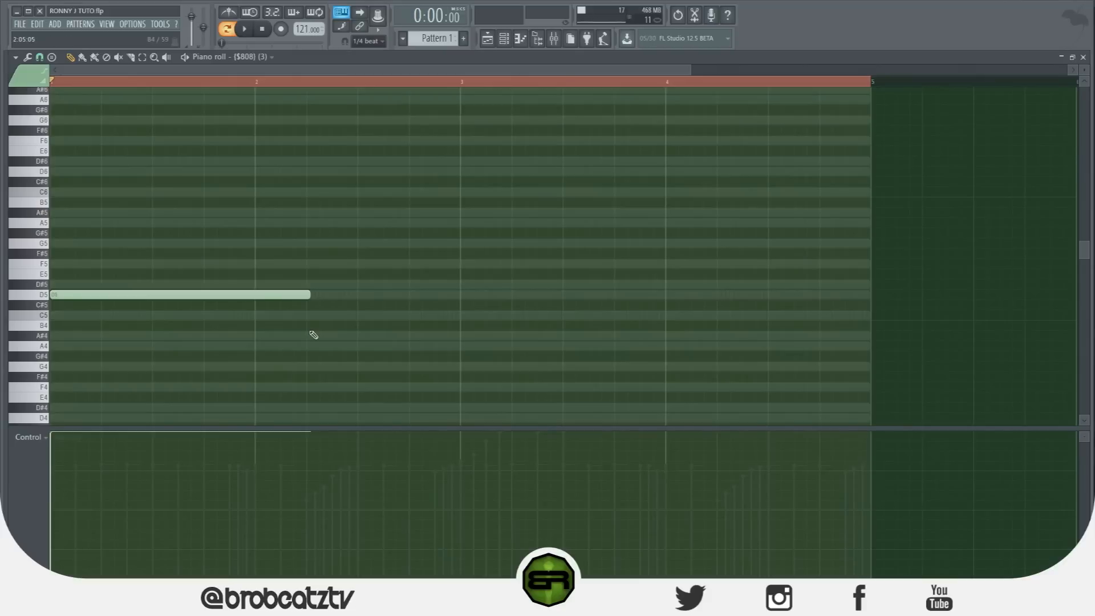
key("space")
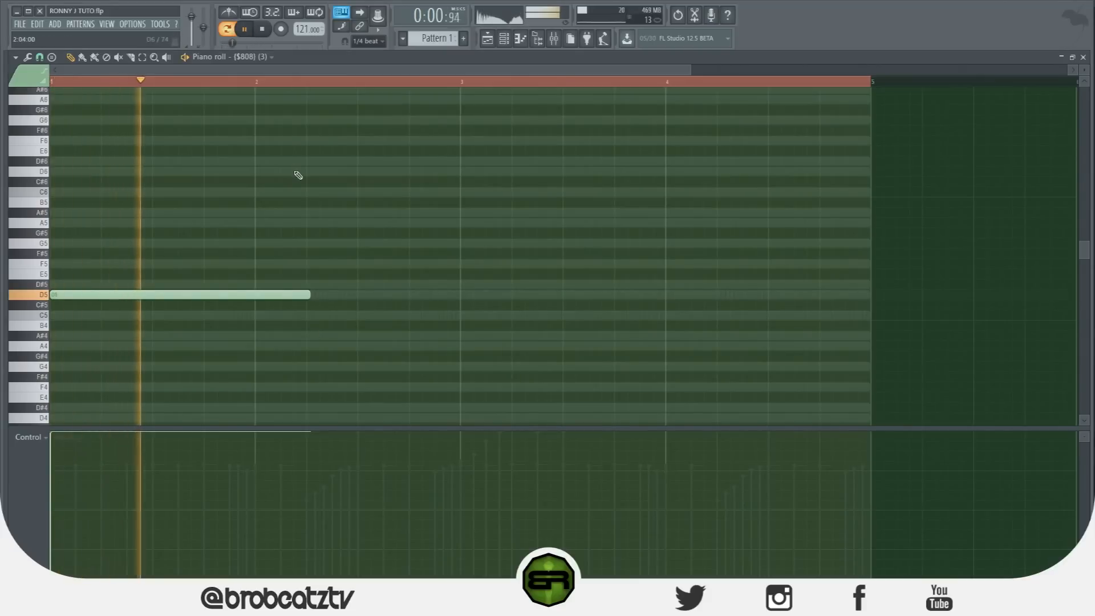
key("space")
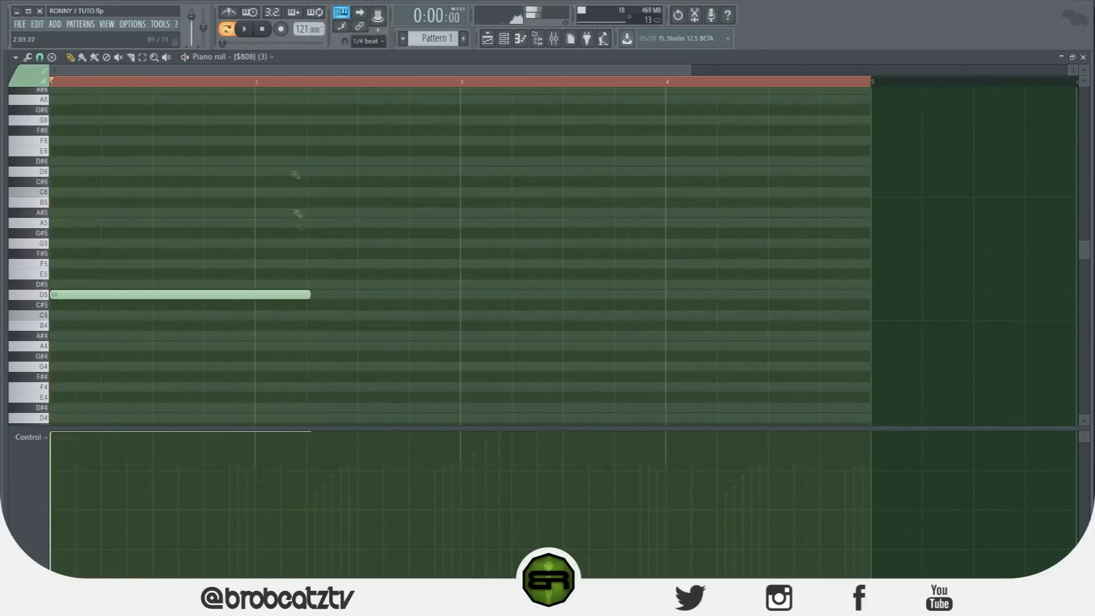
Step: Trim the first D5 note to exactly five beats and add a two-beat and a one-beat D#5 note, ending at bar 3
left_click(308, 285)
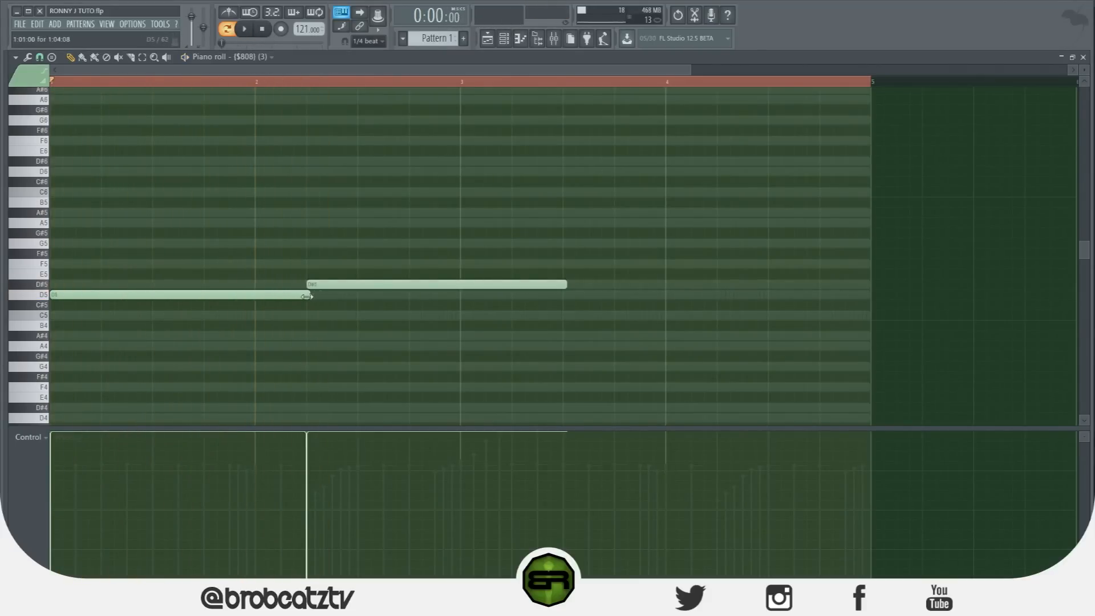
key("ctrl+a")
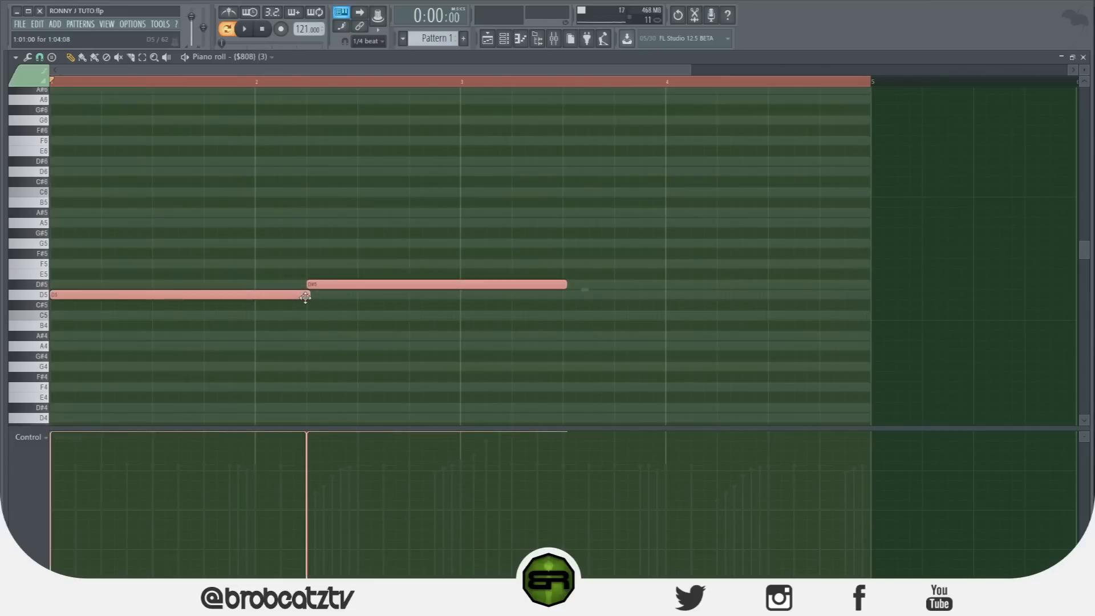
left_click(319, 239, "ctrl")
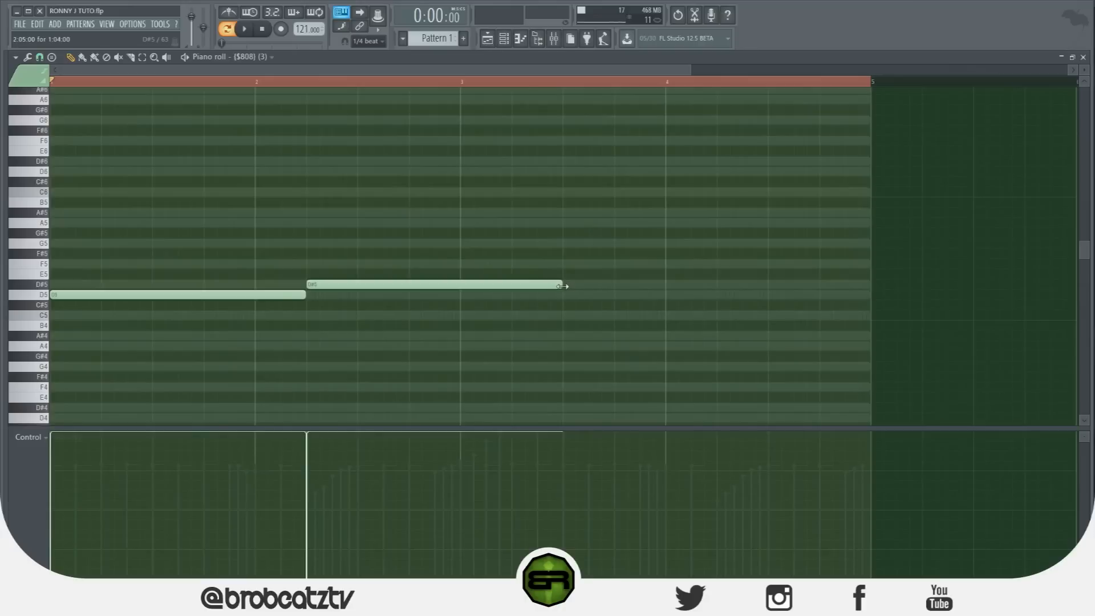
left_click_drag(562, 286, 428, 293)
left_click(411, 284)
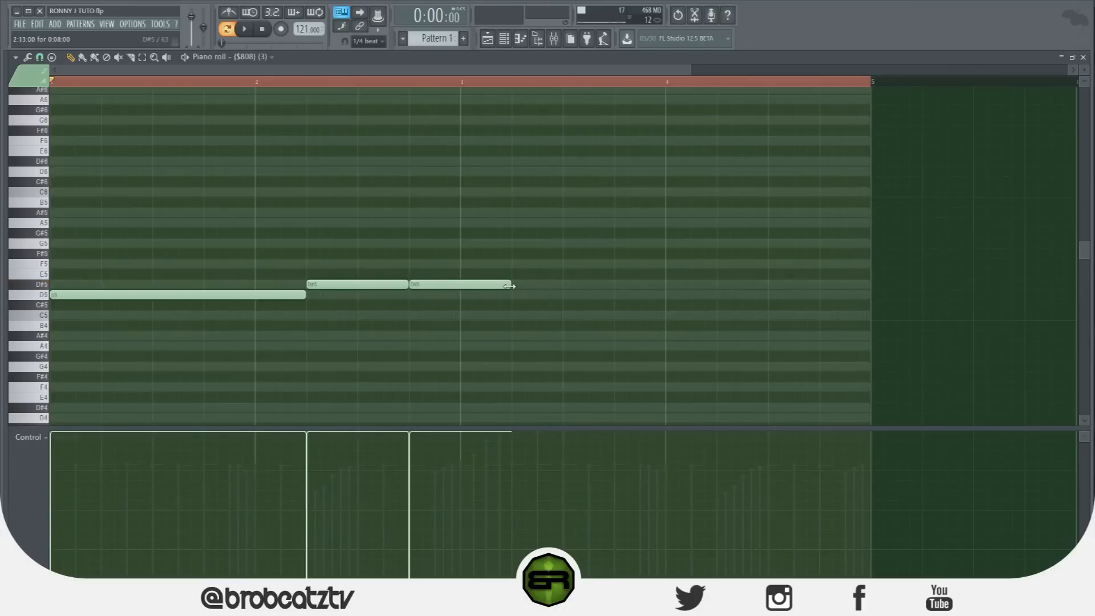
left_click_drag(510, 285, 459, 294)
Step: Add a D5 note at the start of bar 3, remove the stray C#5, and lengthen the D5 to five beats during playback
left_click(463, 303)
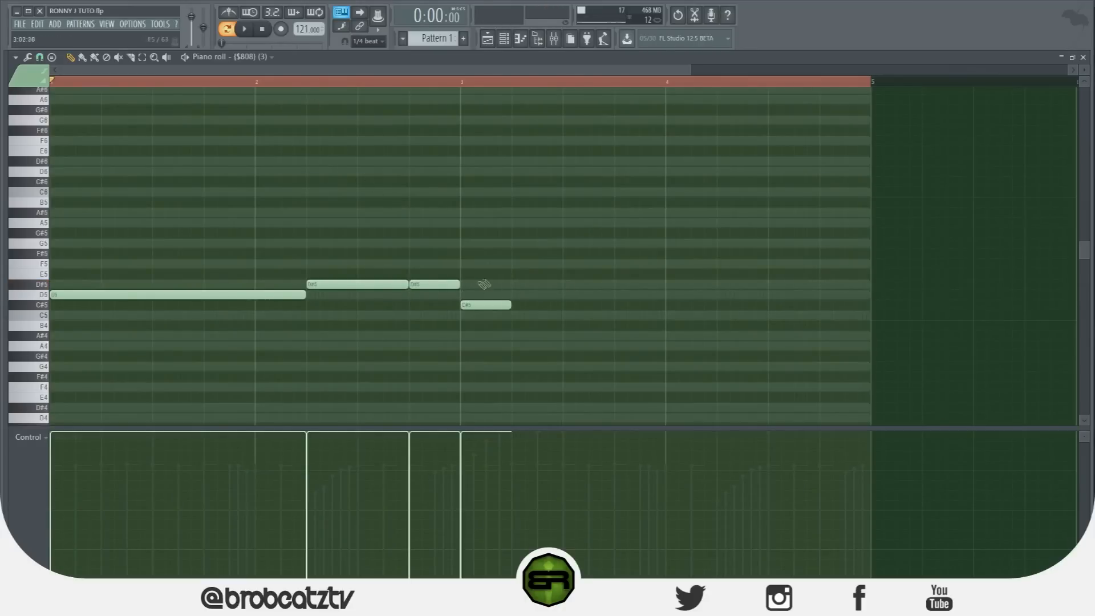
left_click(463, 297)
right_click(468, 308)
key("space")
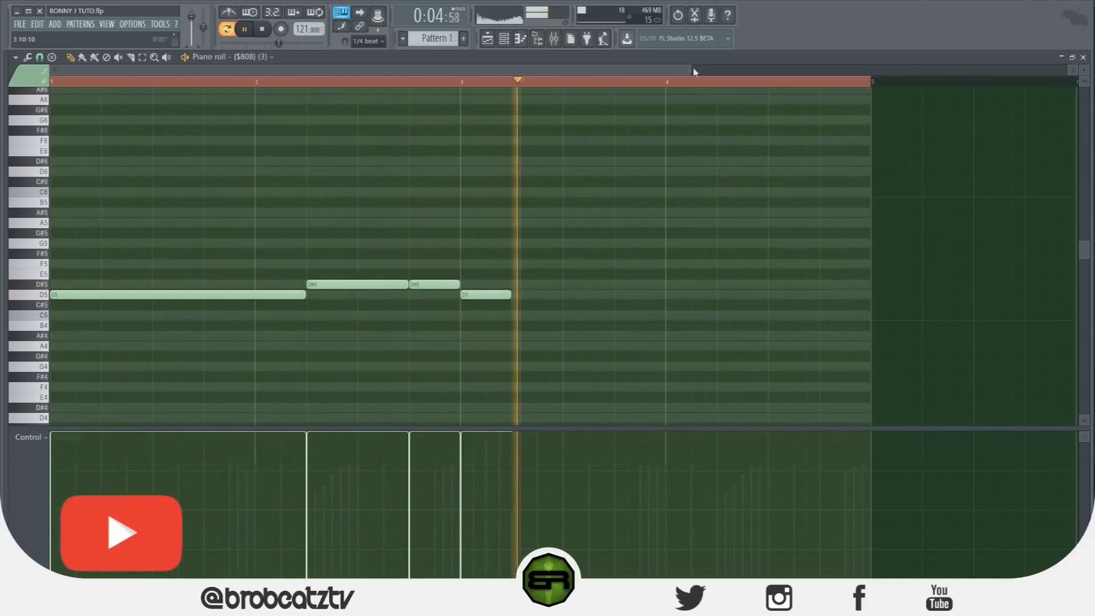
left_click_drag(692, 70, 829, 71)
left_click_drag(429, 296, 593, 299)
Step: Add three one-beat A#4 notes on beats 2, 3 and 4 of bar 4 while the pattern plays
left_click(601, 315)
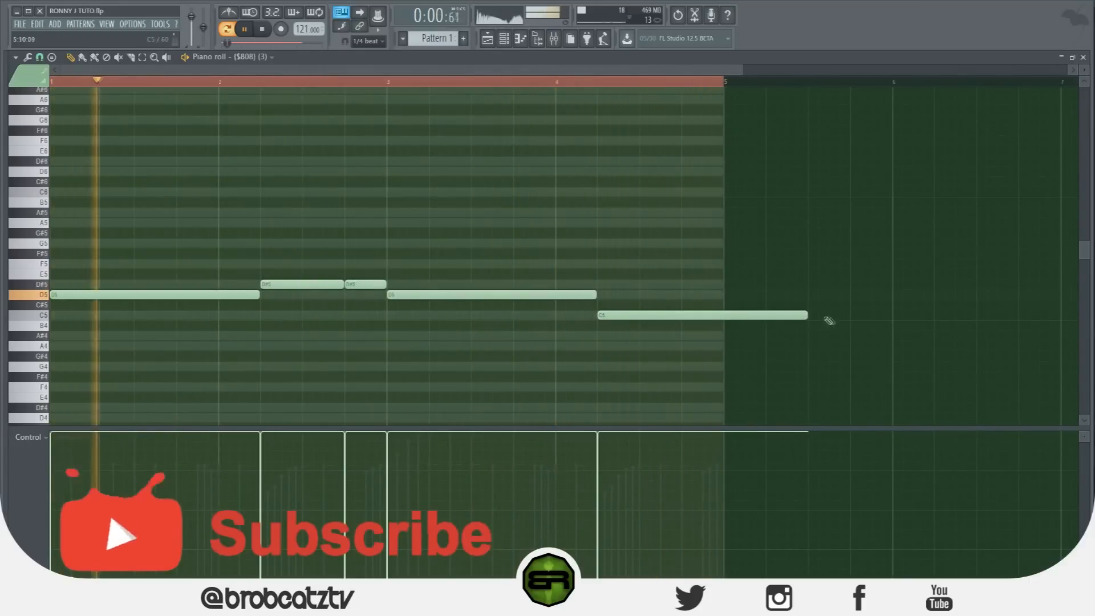
left_click_drag(806, 315, 622, 340)
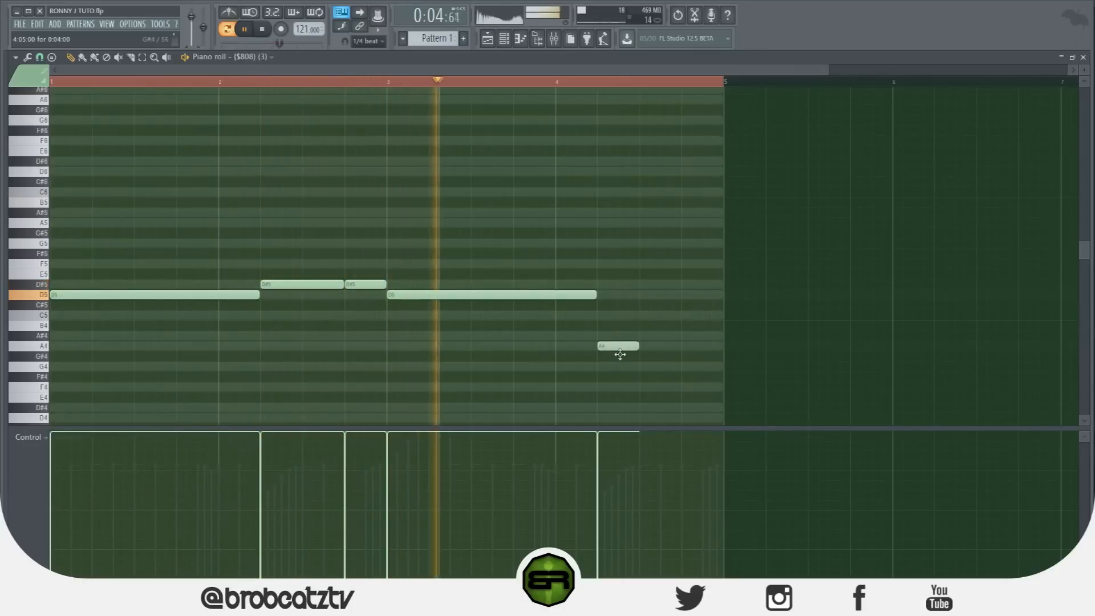
left_click(643, 337)
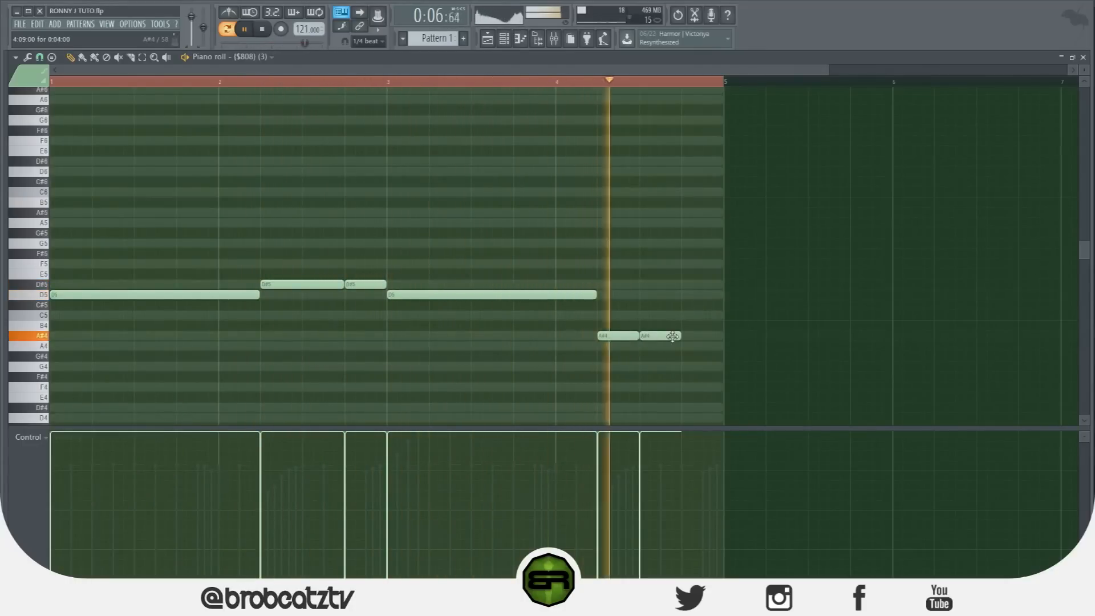
left_click(691, 337)
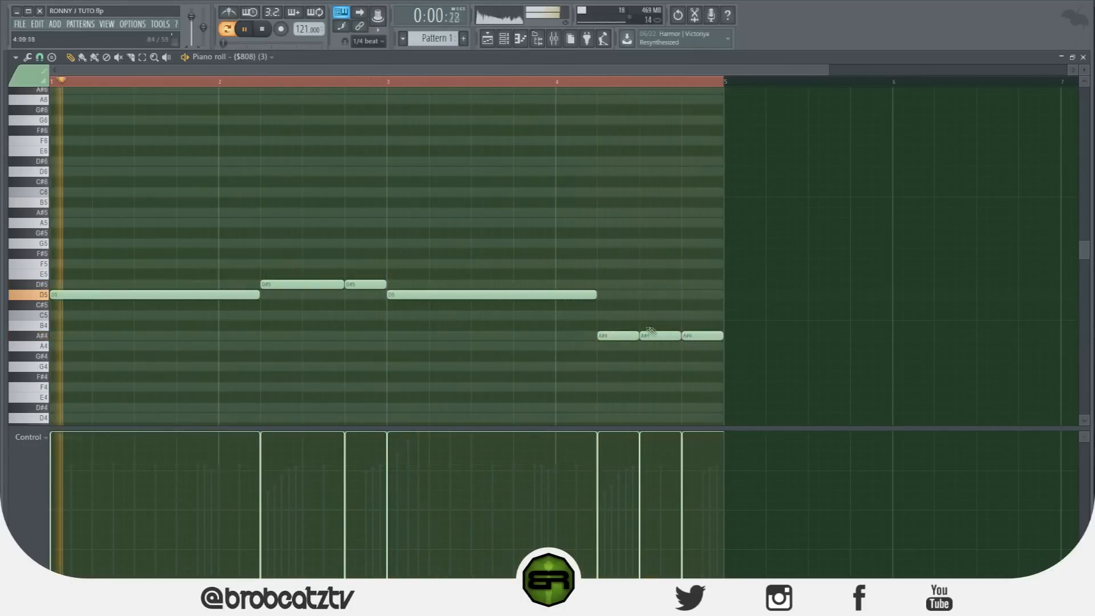
Step: Replace the three A#4 notes in bar 4 with one-beat C5 notes at the same positions
left_click(604, 315)
left_click(646, 315)
left_click(687, 316)
right_click(698, 336)
right_click(660, 336)
right_click(617, 336)
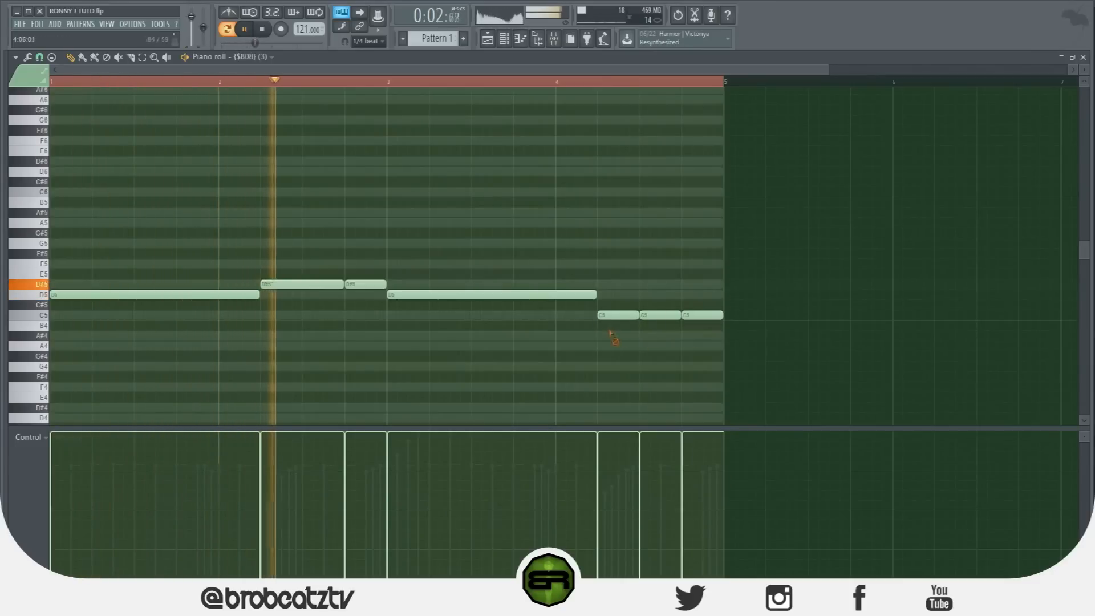
left_click(528, 90)
right_click(554, 92)
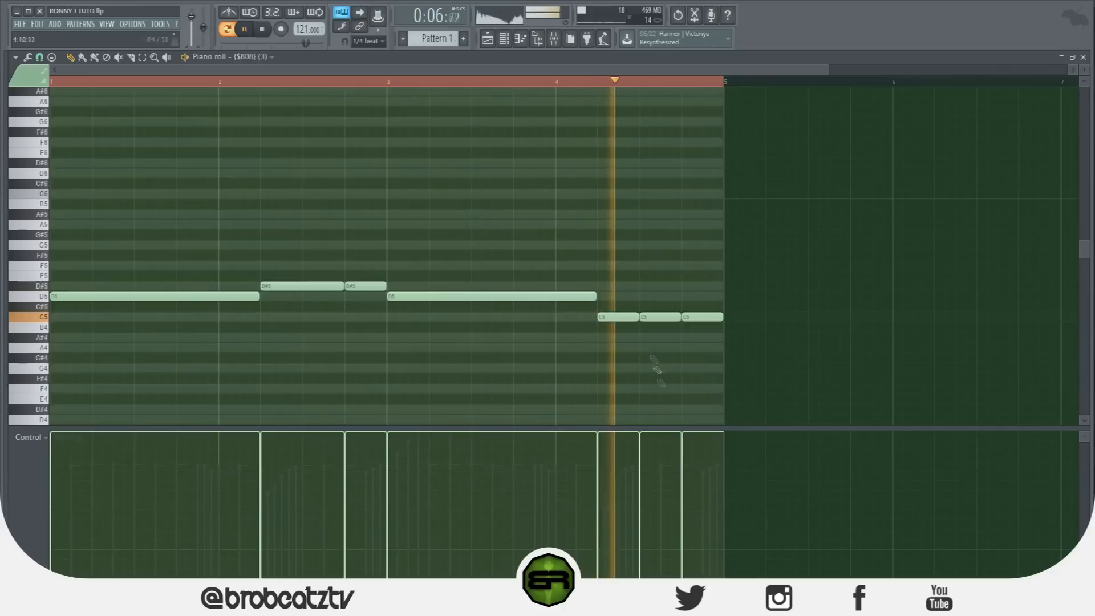
Step: Try the last two 808 notes of bar 4 on A#4 and play the pattern
left_click(262, 31)
left_click_drag(647, 317, 697, 338)
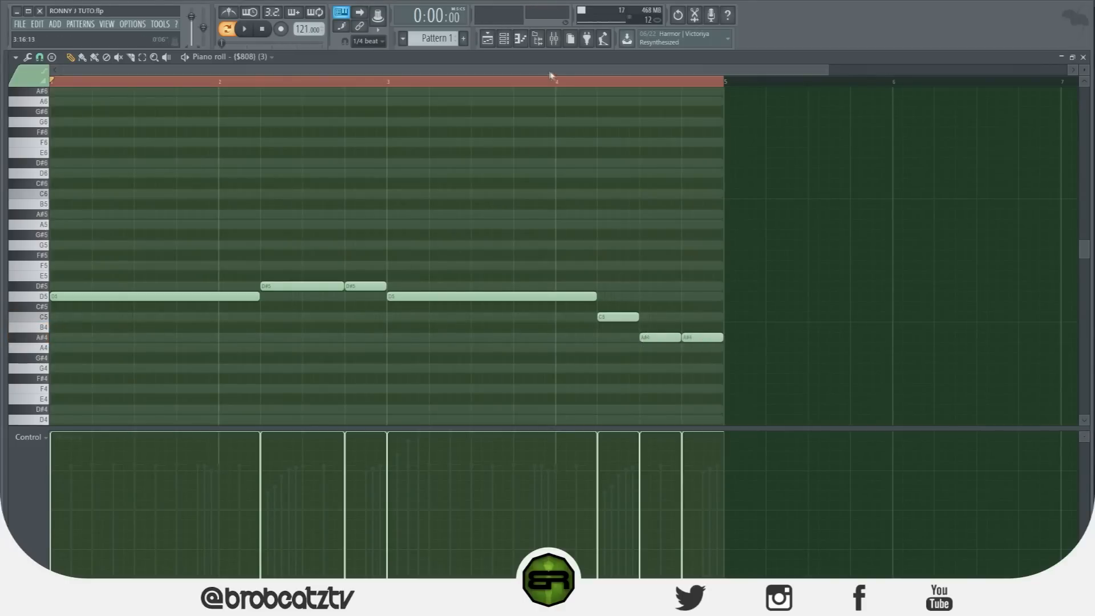
left_click(547, 84)
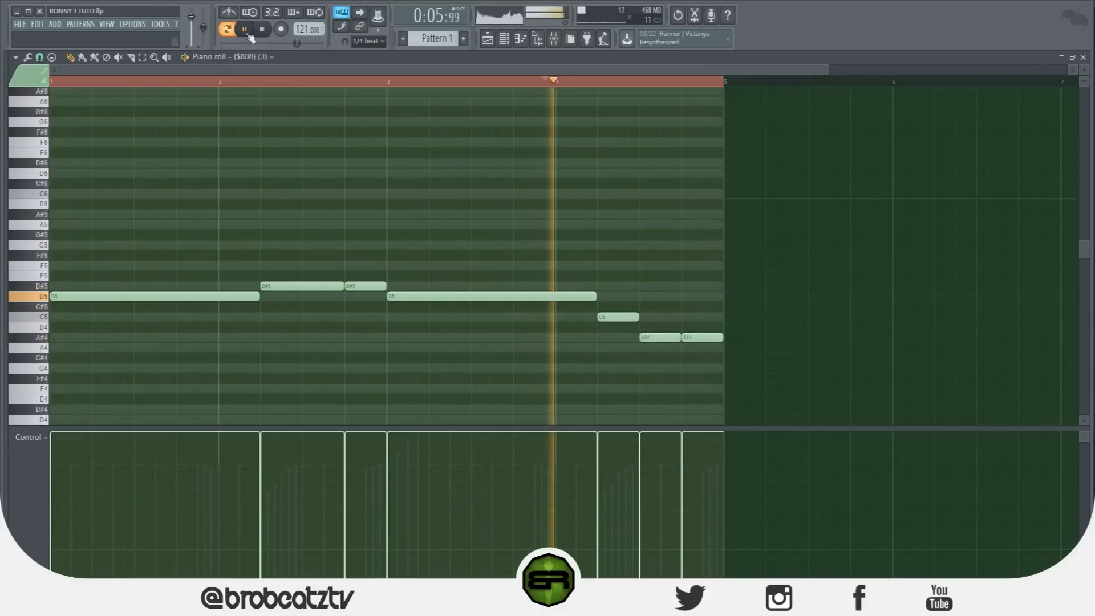
Step: Move the last two 808 notes of bar 4 back to C5 and stop playback
mouse_move(662, 338)
left_mouse_down()
mouse_move(661, 305)
mouse_move(661, 316)
left_mouse_up()
left_click_drag(696, 319, 687, 323)
key("space")
right_click(706, 339)
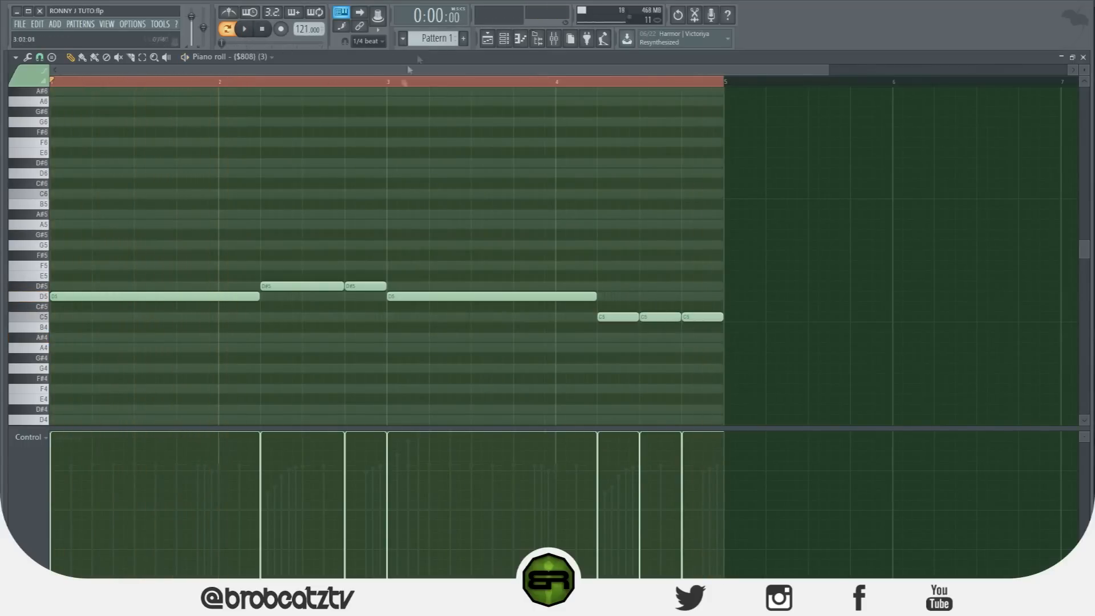
Step: Try the two D#5 808 notes in bar 2 on G5 and F5 with playback
left_click(504, 38)
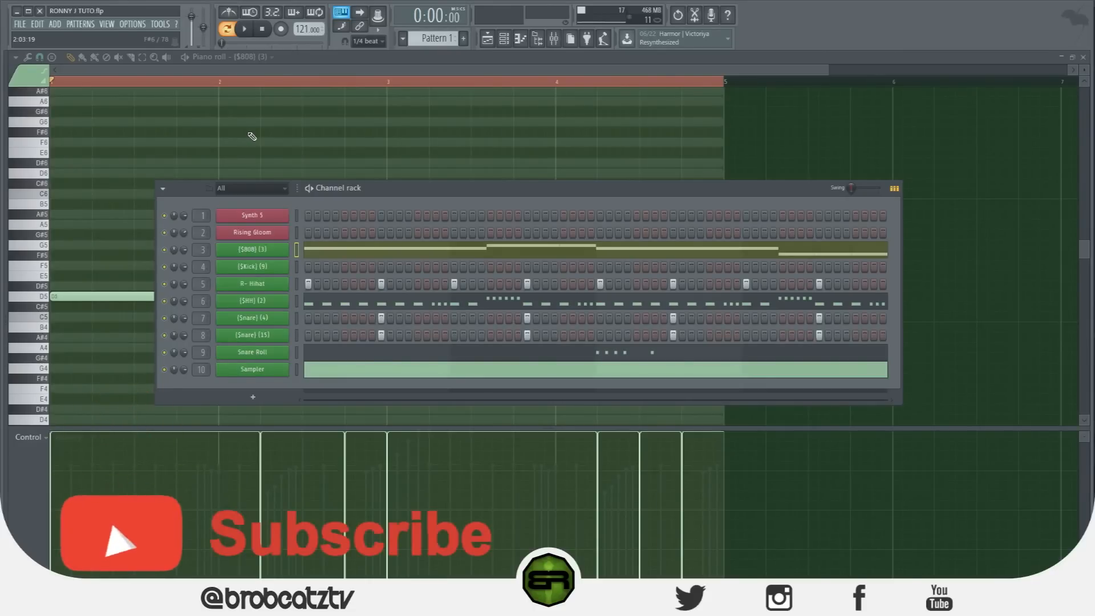
left_click_drag(390, 190, 337, 191)
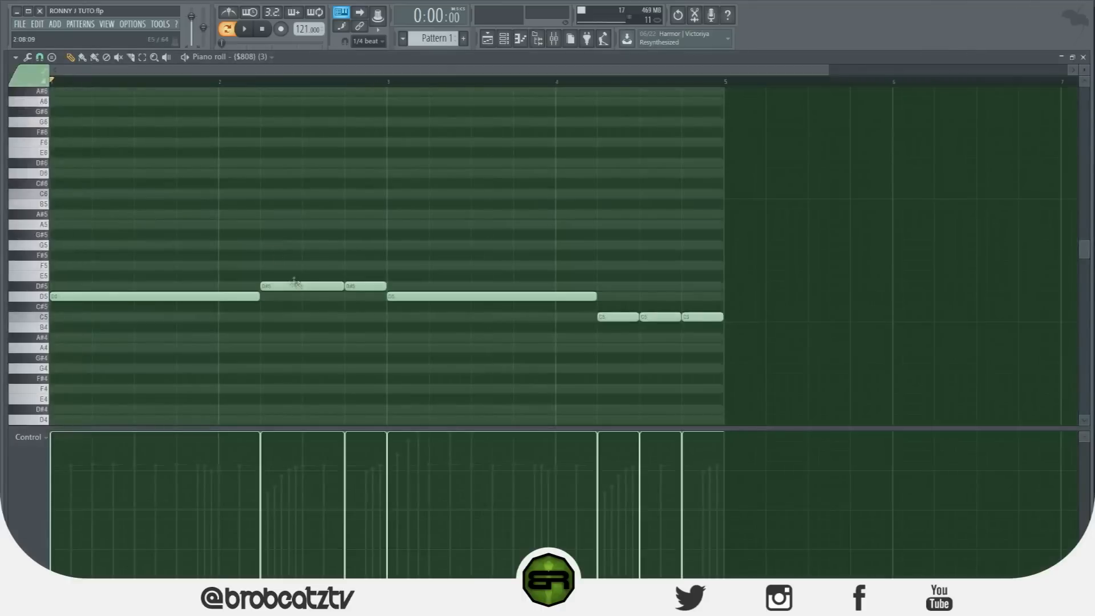
left_click_drag(294, 286, 289, 245)
key("space")
left_click_drag(361, 285, 360, 266)
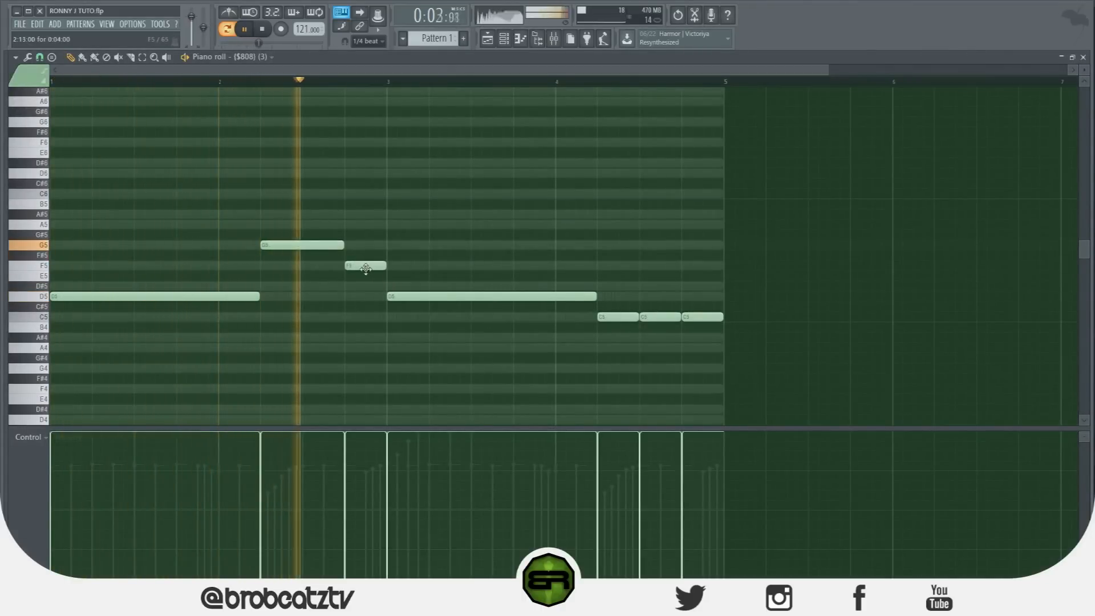
key("space")
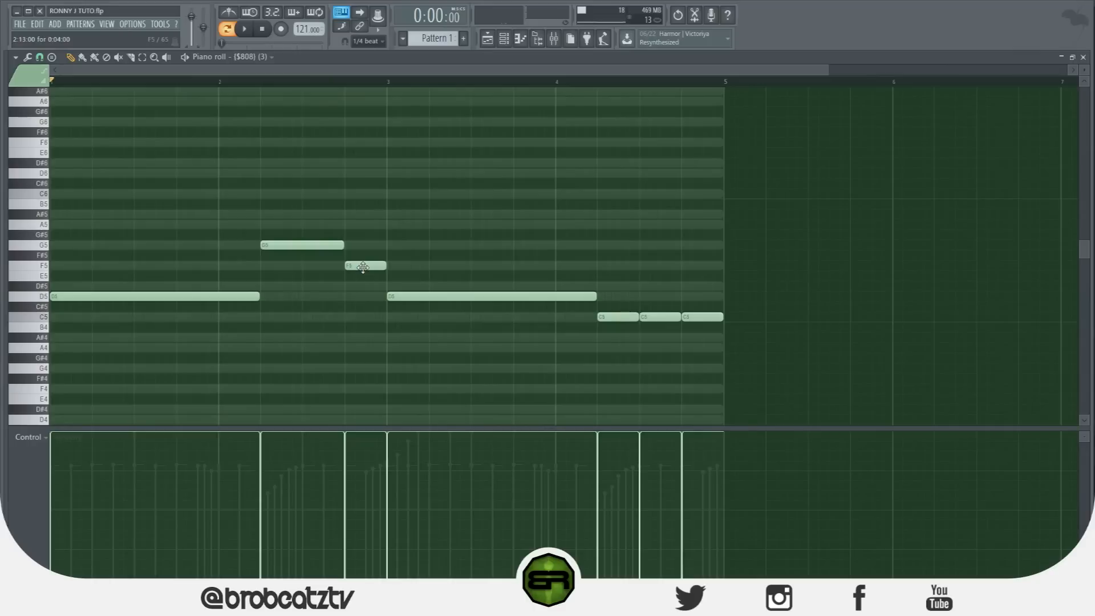
Step: Move the two-beat note in bar 2 back to D#5 and the one-beat note to D5, and show the playlist
left_click_drag(293, 245, 292, 286)
left_click_drag(353, 265, 355, 306)
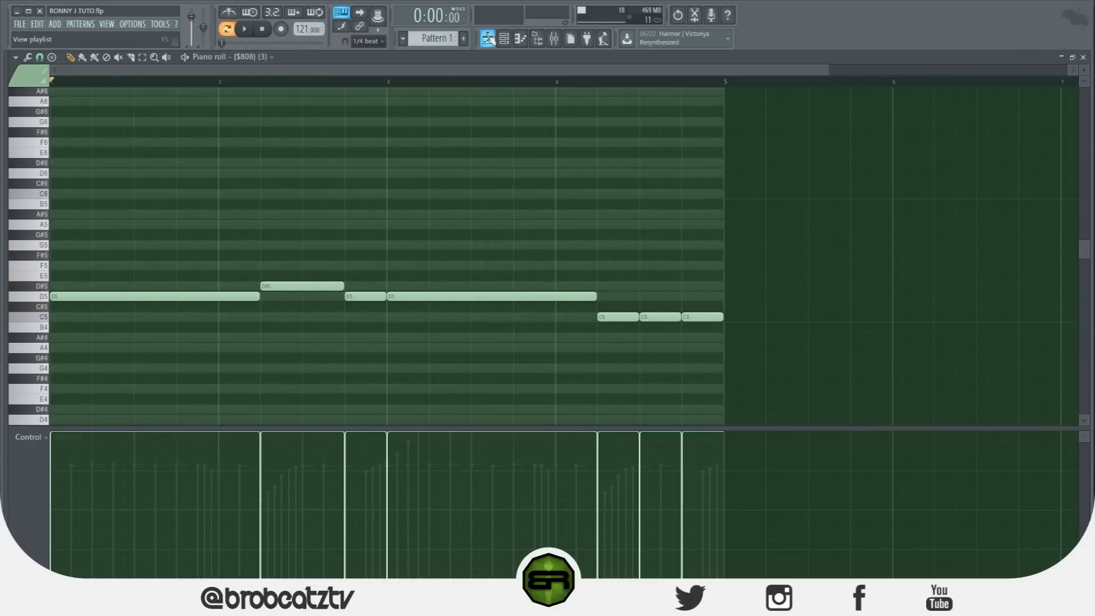
left_click(488, 39)
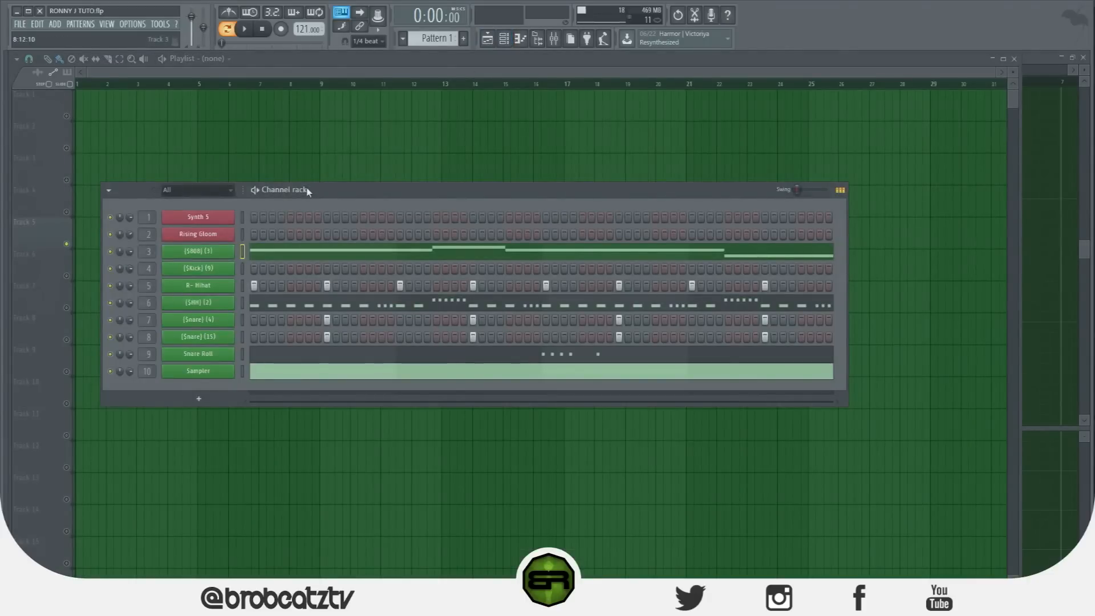
Step: Open the Synth 5 piano roll, try a one-beat A5 note at the start of bar 1, and remove it
right_click(229, 220)
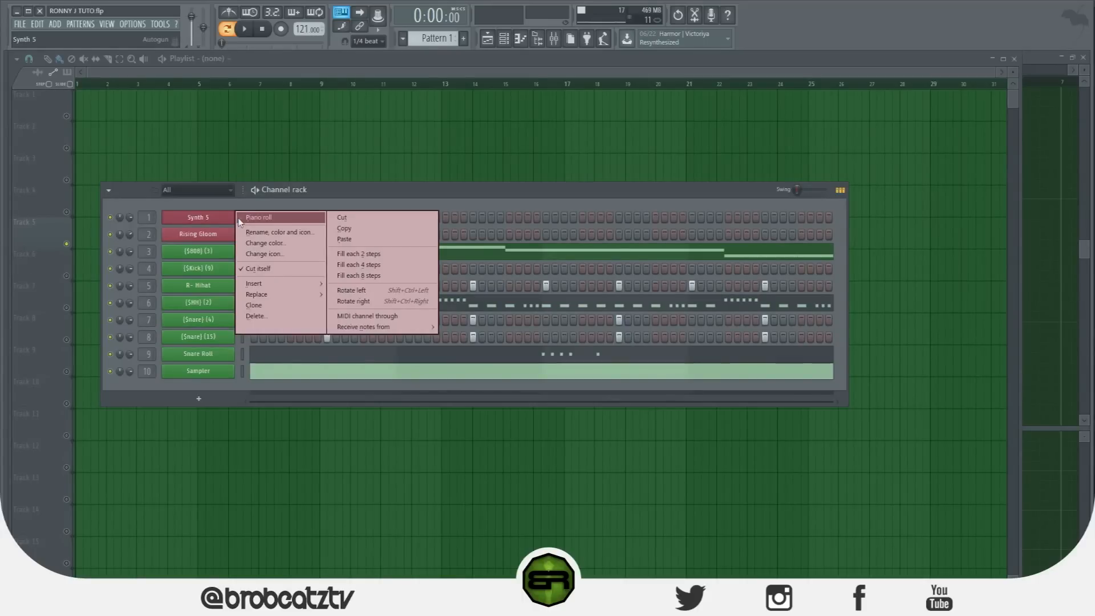
left_click(251, 217)
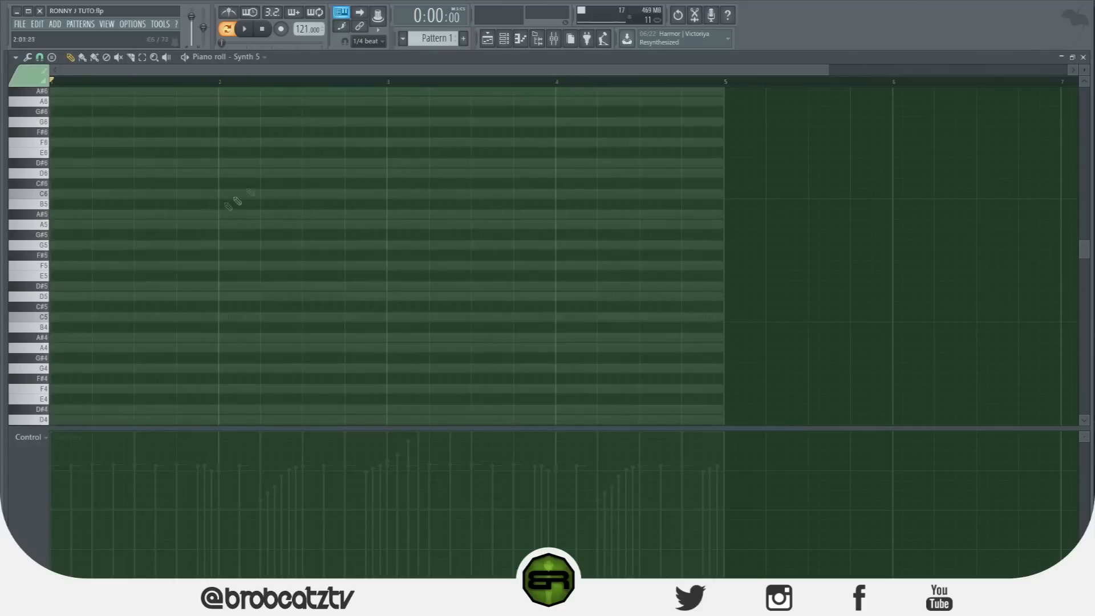
left_click_drag(829, 71, 585, 70)
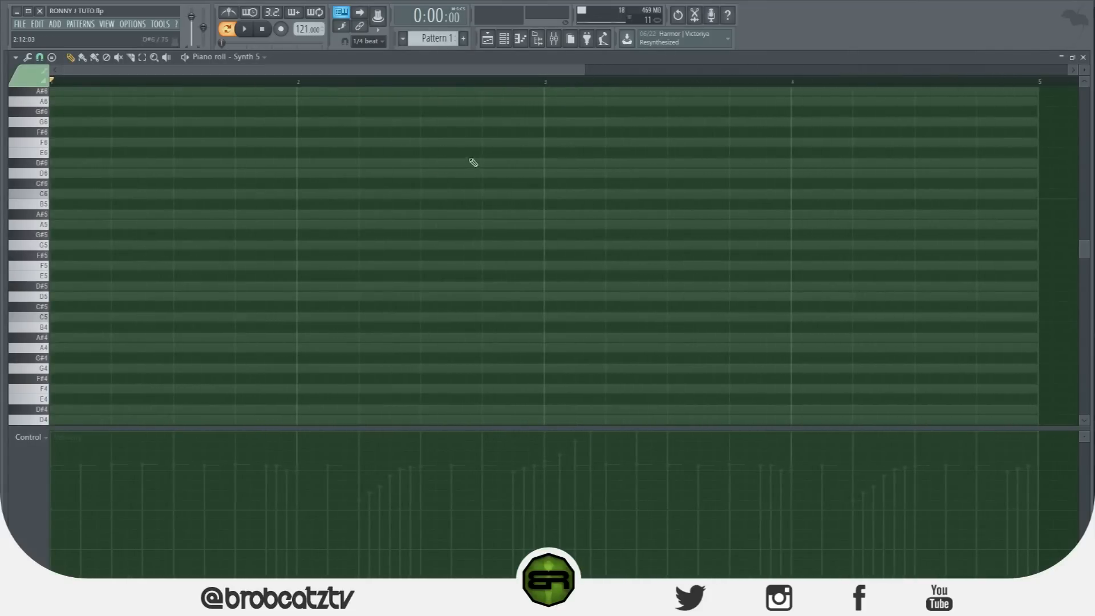
left_click(51, 230)
left_click(62, 227)
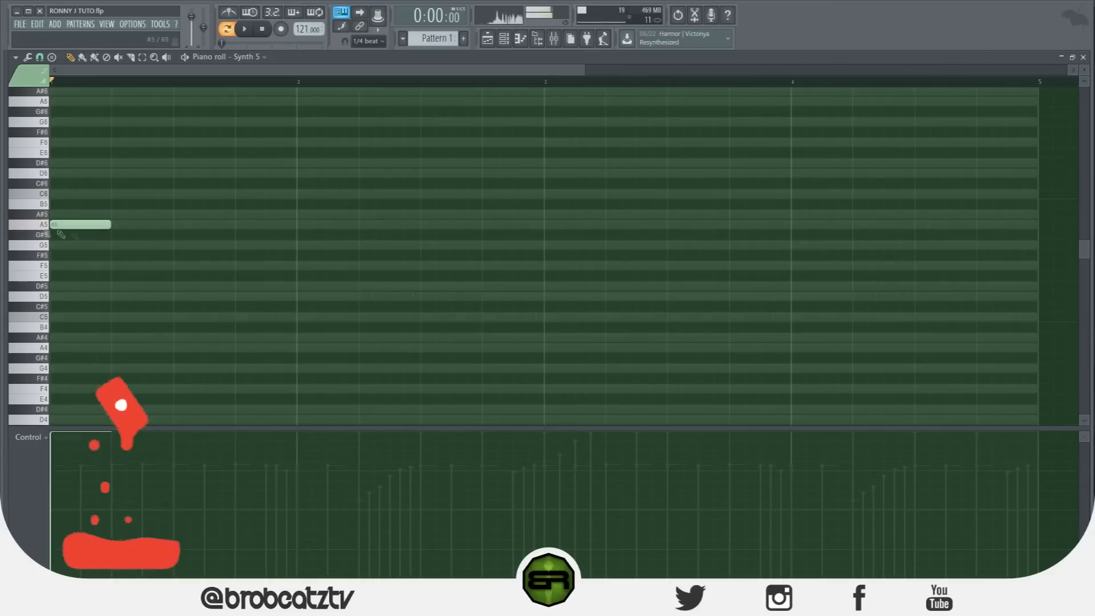
right_click(108, 227)
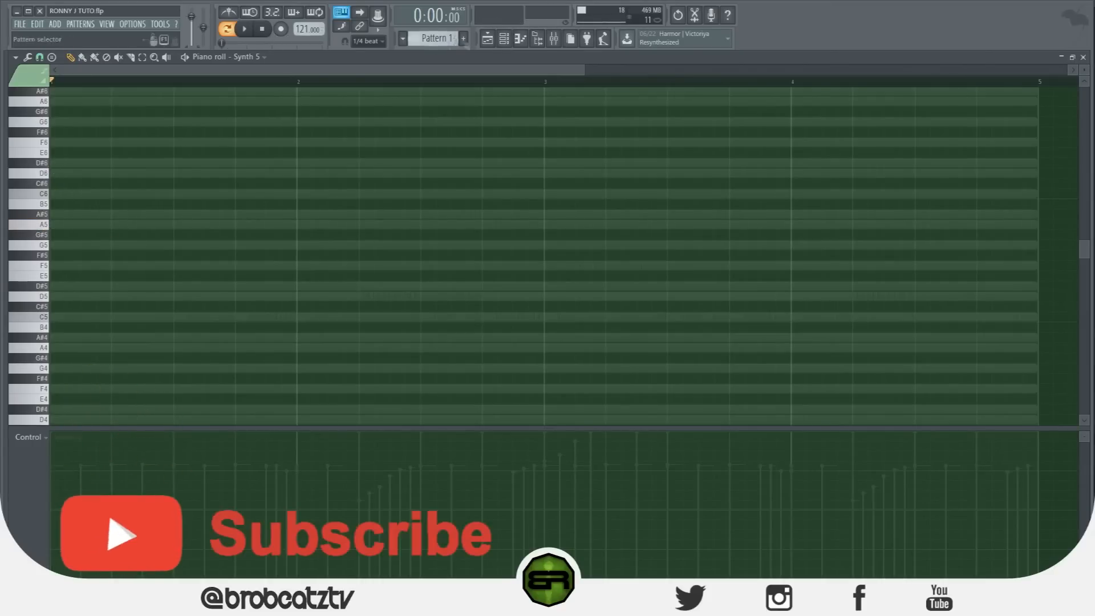
Step: Try one-step Synth 5 notes A5, A#5, G5 and A5, spaced two beats apart over bars 1 and 2, with playback
left_click(62, 227)
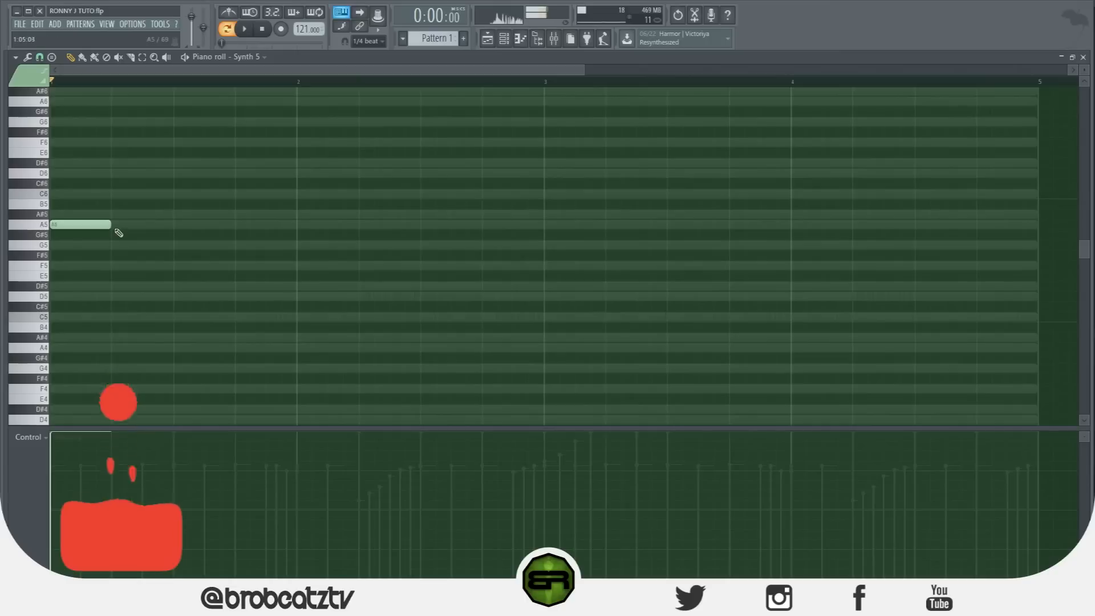
left_click_drag(109, 226, 65, 226)
scroll(133, 93, "down", 2)
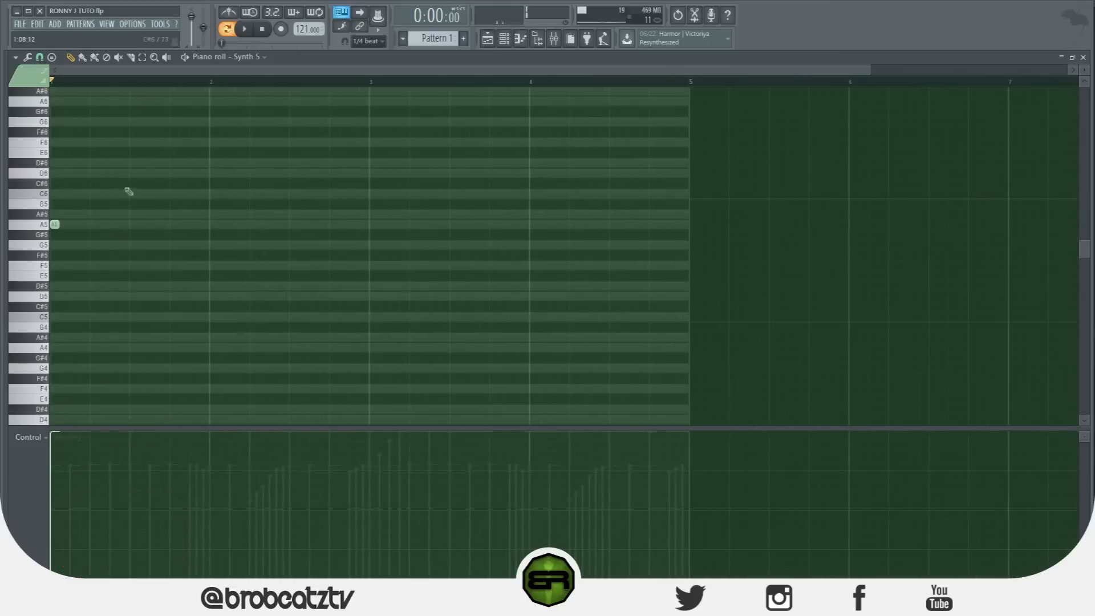
left_click(133, 215)
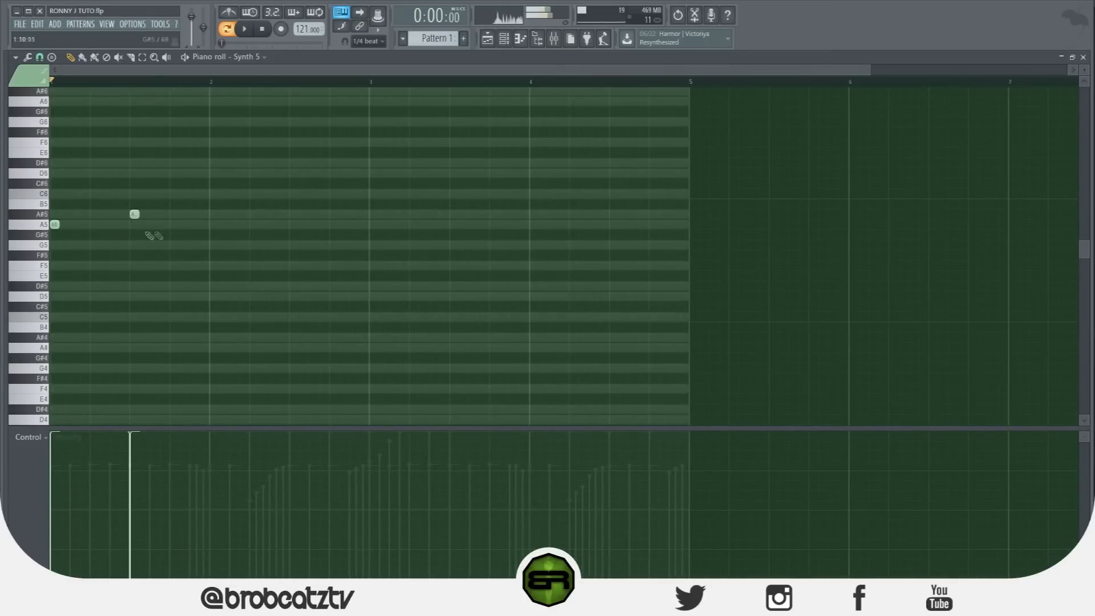
left_click(212, 246)
left_click(291, 224)
left_click(249, 38)
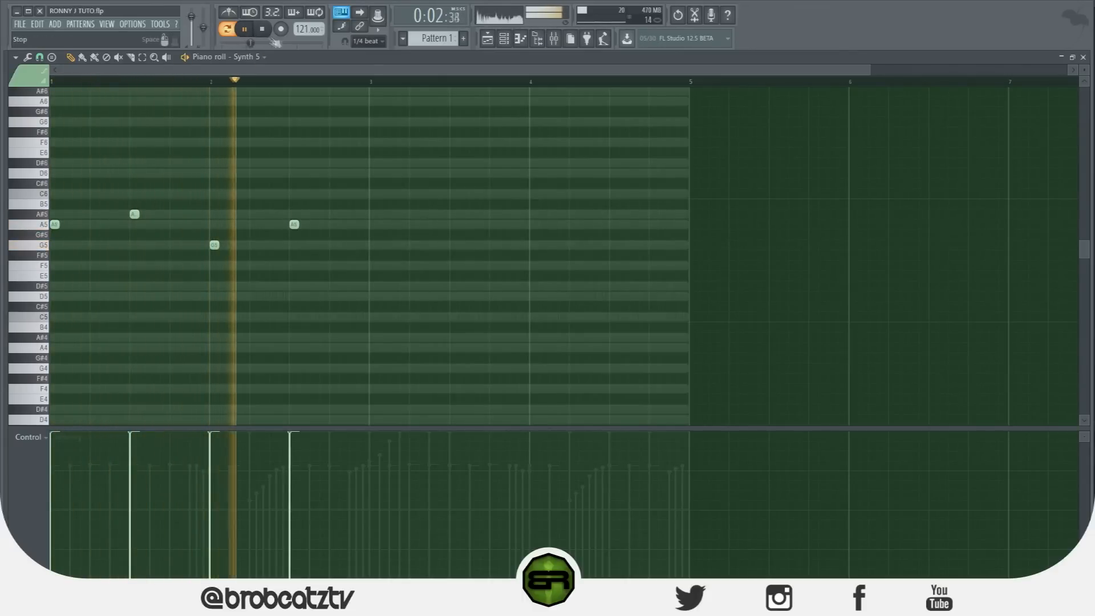
key("space")
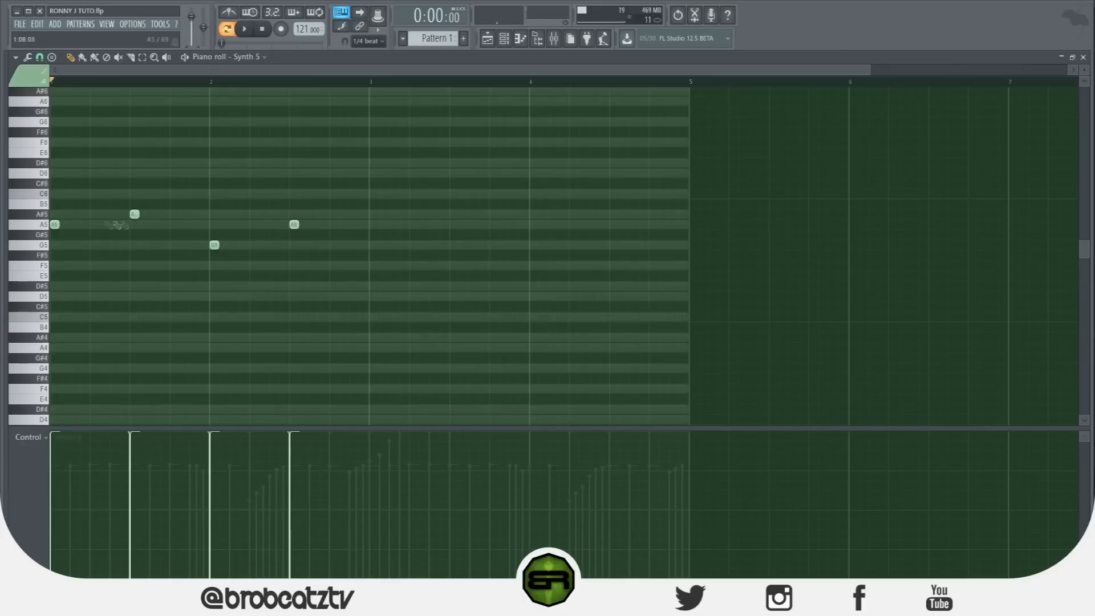
Step: Try D6 in place of the A#5 note and F5 in place of the G5 note, with playback
left_click_drag(326, 212, 50, 300)
left_click(230, 303)
left_click(130, 174)
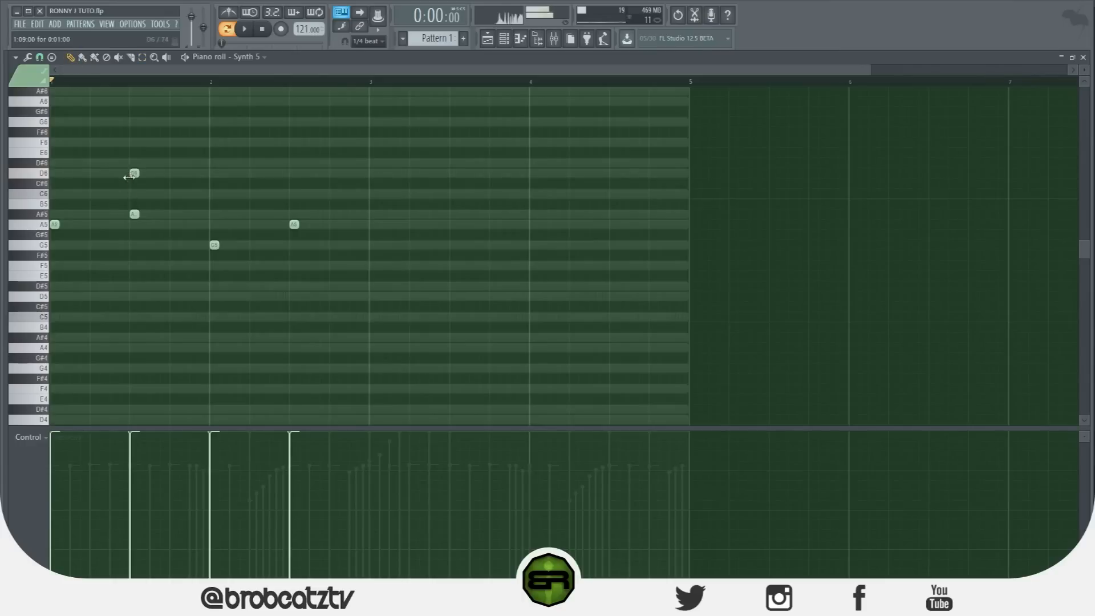
left_click(218, 269)
right_click(215, 245)
left_click(294, 214)
left_click_drag(292, 226, 292, 224)
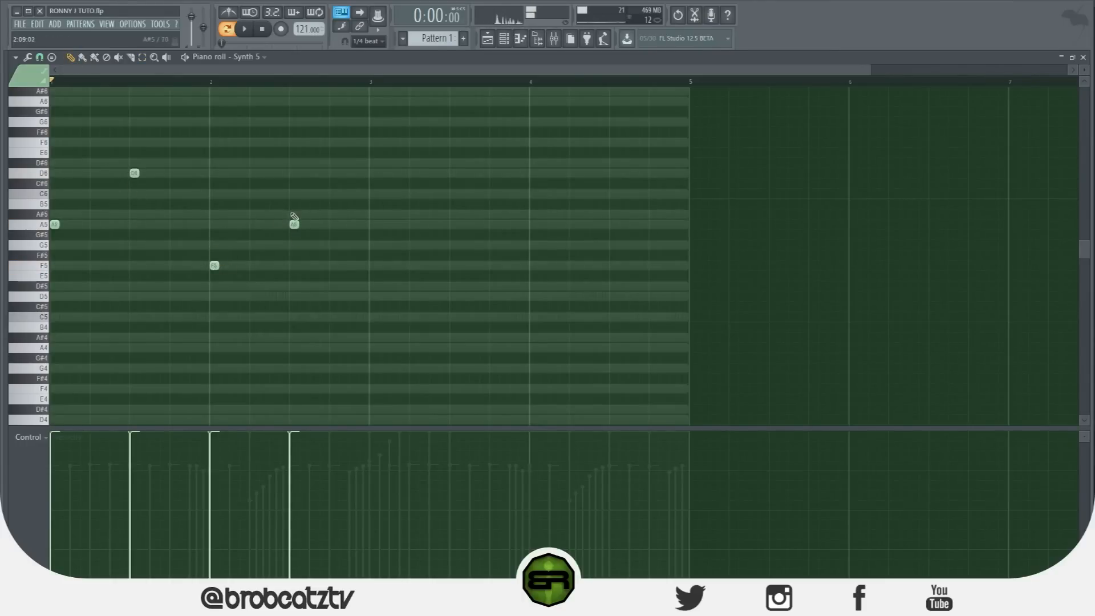
left_click(245, 29)
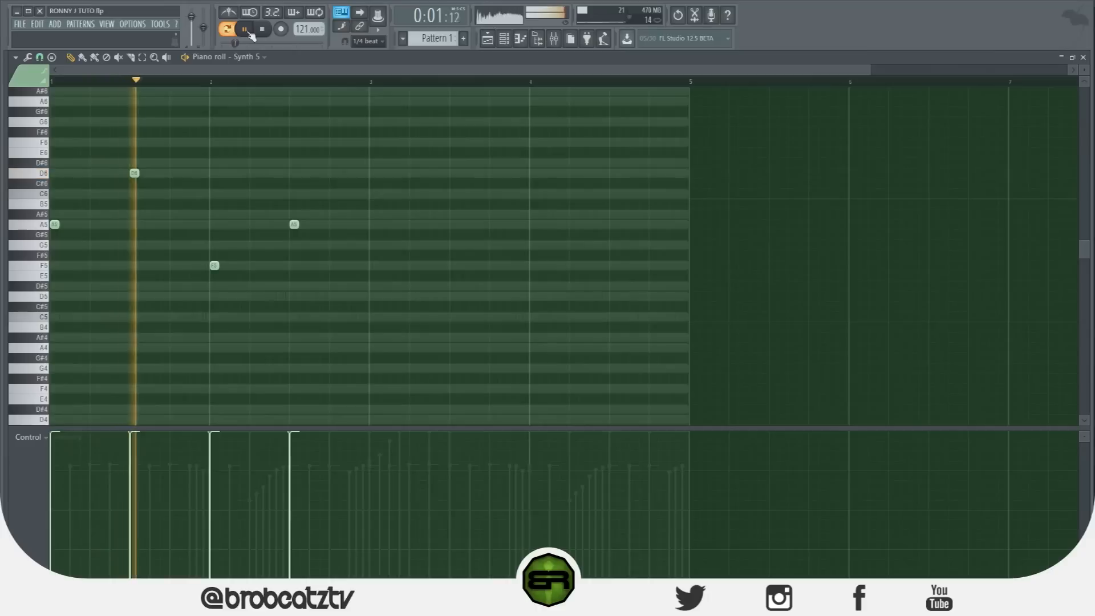
left_click(263, 30)
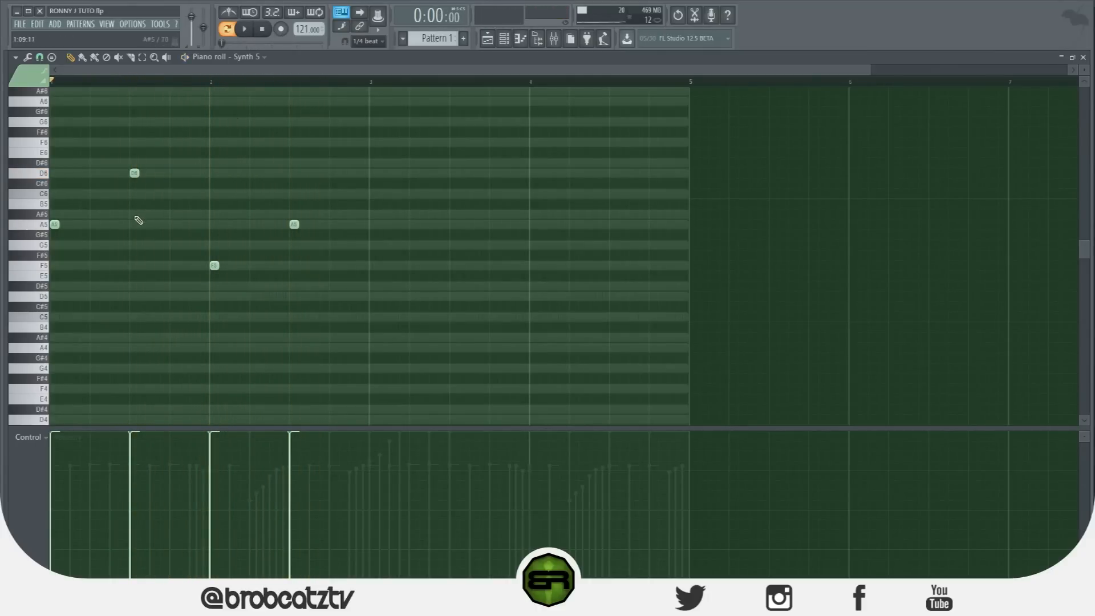
Step: Clear the synth notes and try D5, D#5, C5 and D5, spaced two beats apart over bars 1 and 2, with playback
right_click(134, 172)
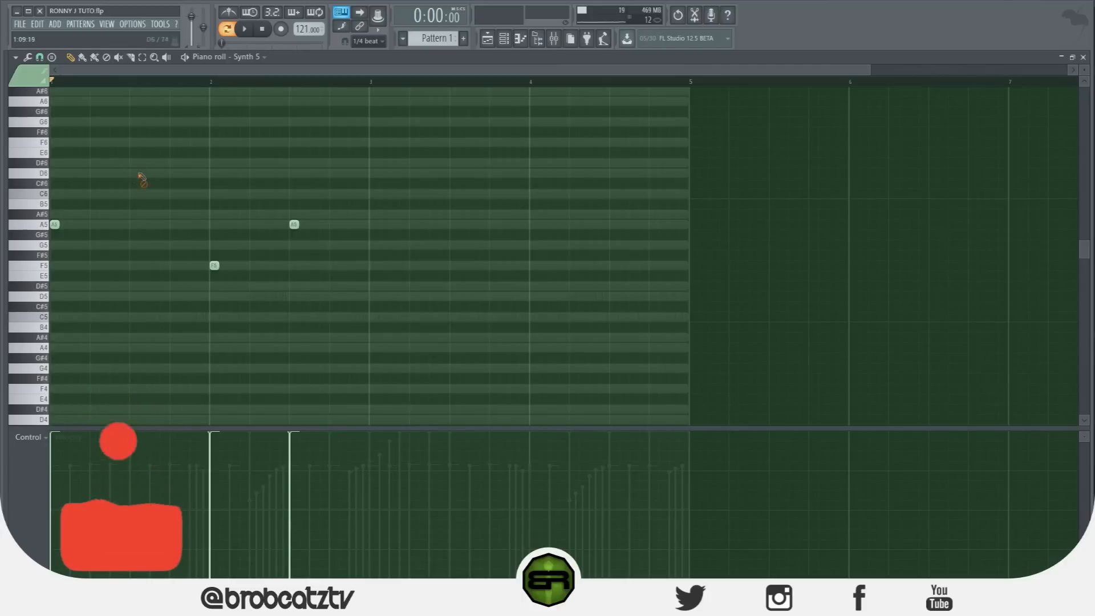
left_click_drag(327, 204, 71, 245)
right_click(55, 225)
right_click(293, 226)
right_click(214, 266)
left_click(55, 296)
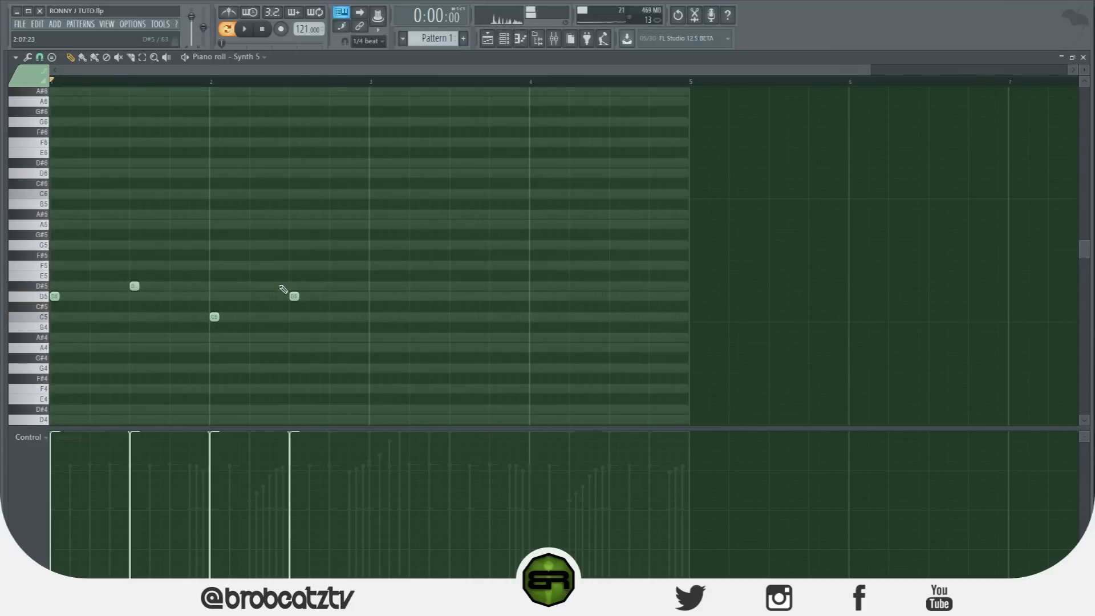
key("space")
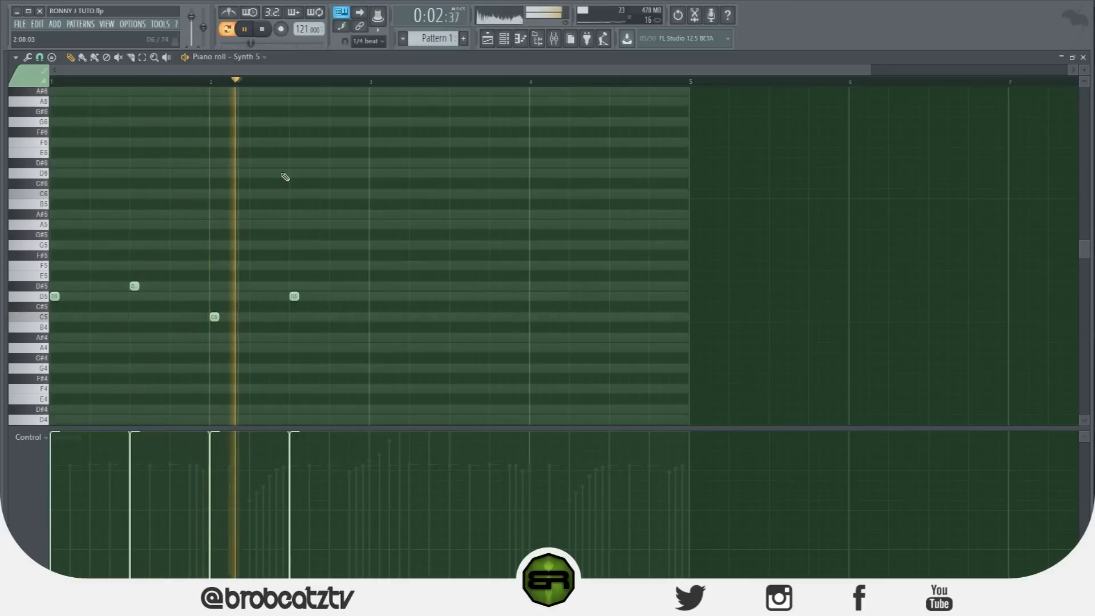
key("space")
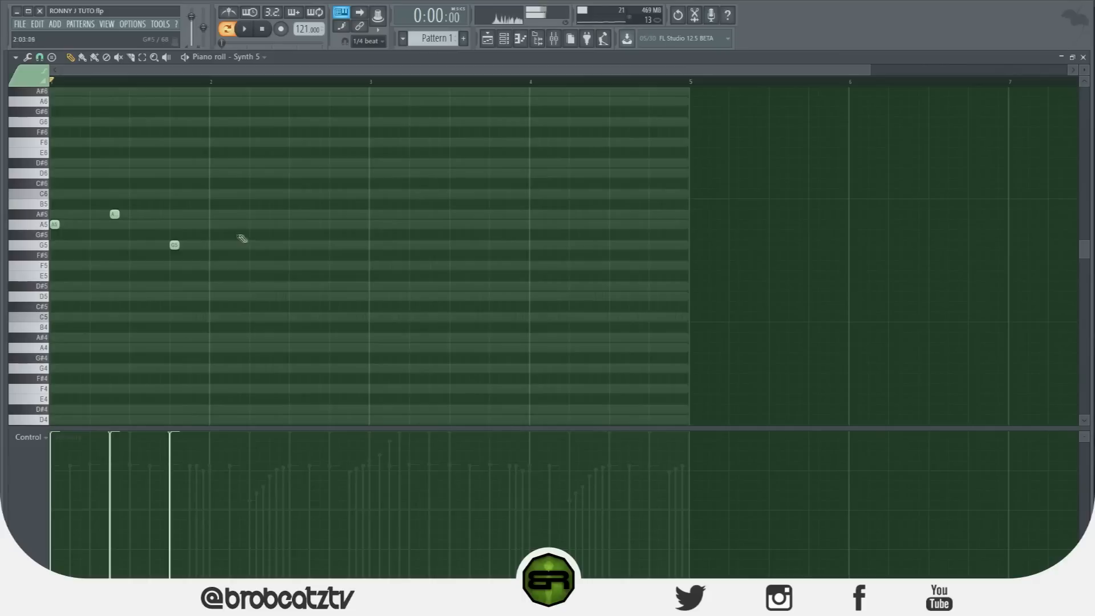
Step: Try extending the A5, A#5, G5 phrase with one-step notes G5 at 2:05 and A5 at 2:11 during playback
key("space")
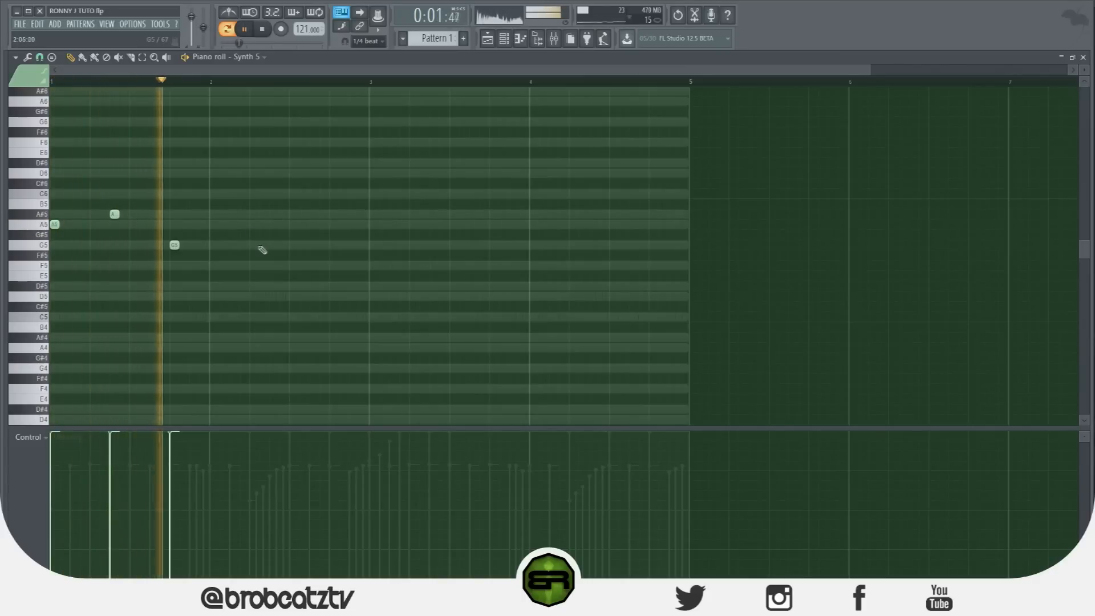
left_click(251, 244)
left_click(311, 225)
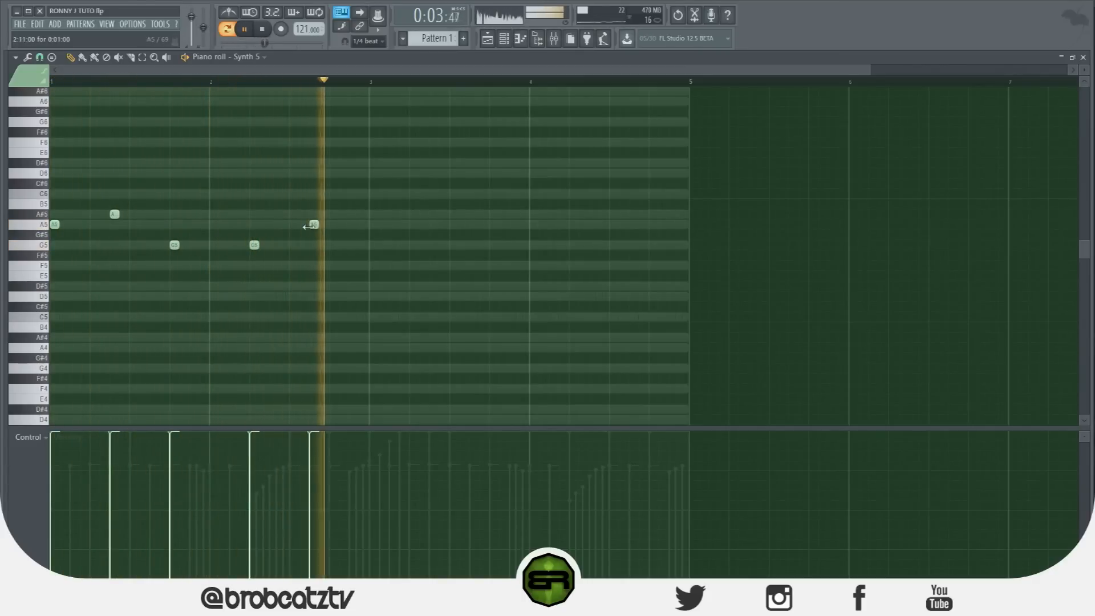
key("space")
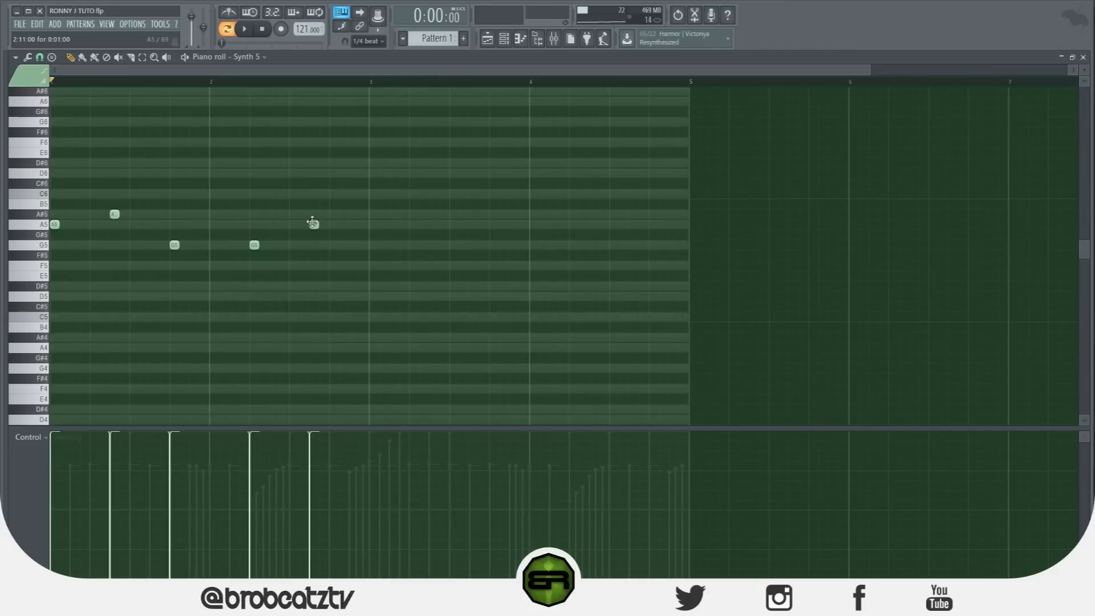
Step: Try doubling the five notes with copies one beat after them, an octave up at lower velocity, with playback
left_click_drag(365, 183, 46, 296)
left_click_drag(54, 225, 93, 224)
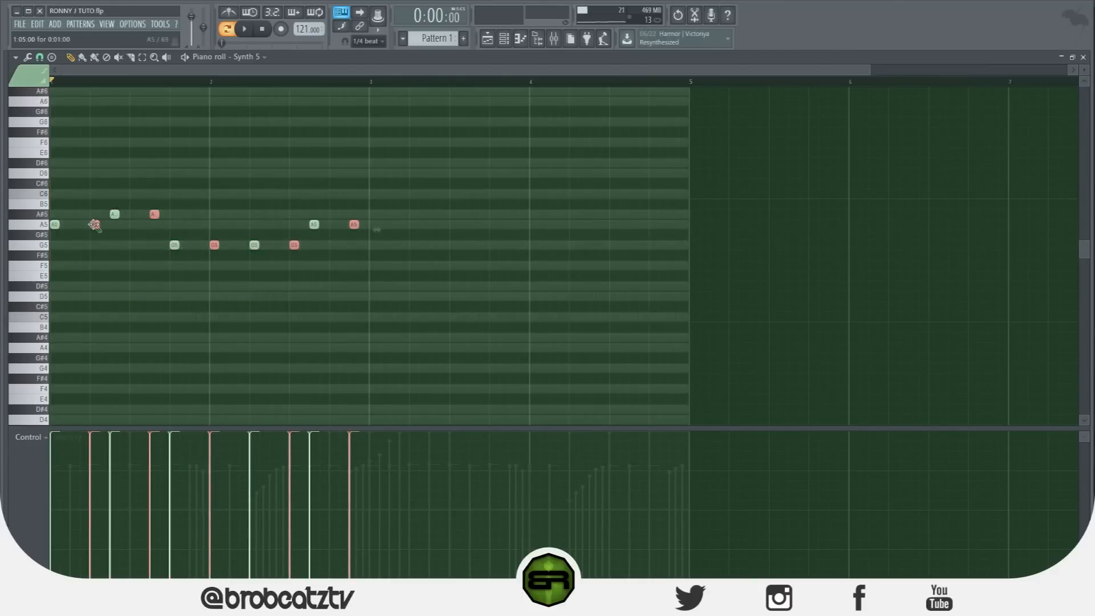
scroll(396, 282, "down", 6)
scroll(396, 282, "up", 11)
scroll(396, 282, "down", 1)
left_click(396, 282, "ctrl")
left_click_drag(404, 271, 49, 210)
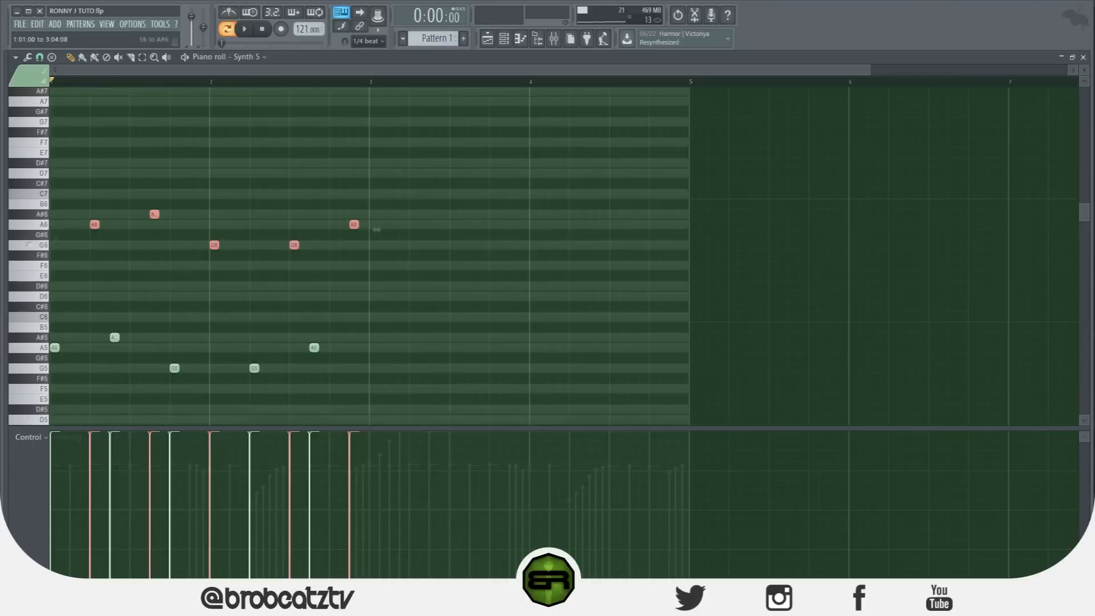
left_click(274, 171)
key("space")
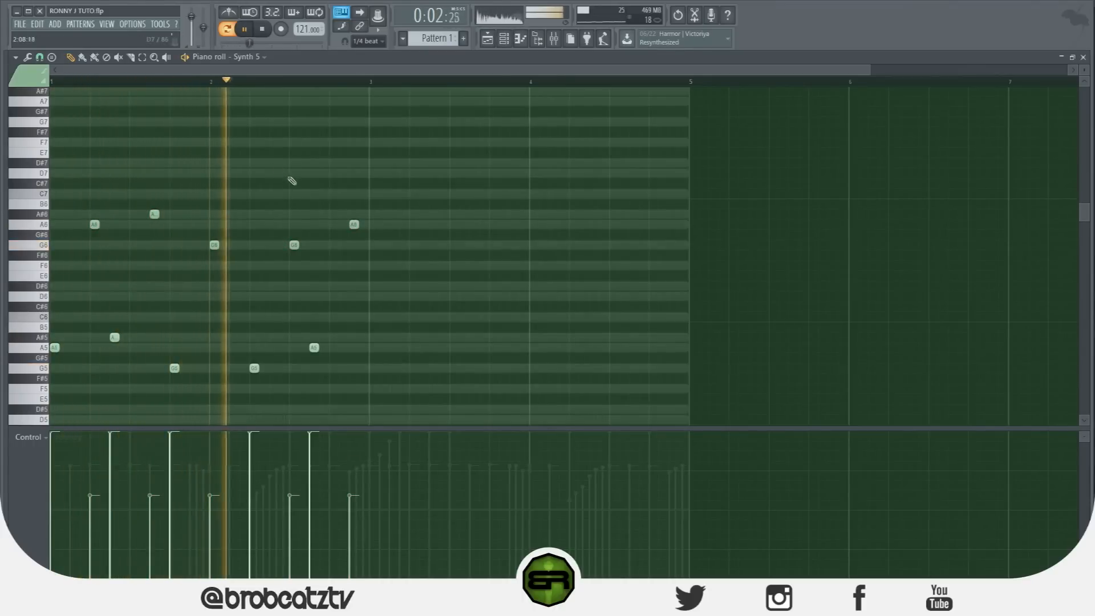
key("space")
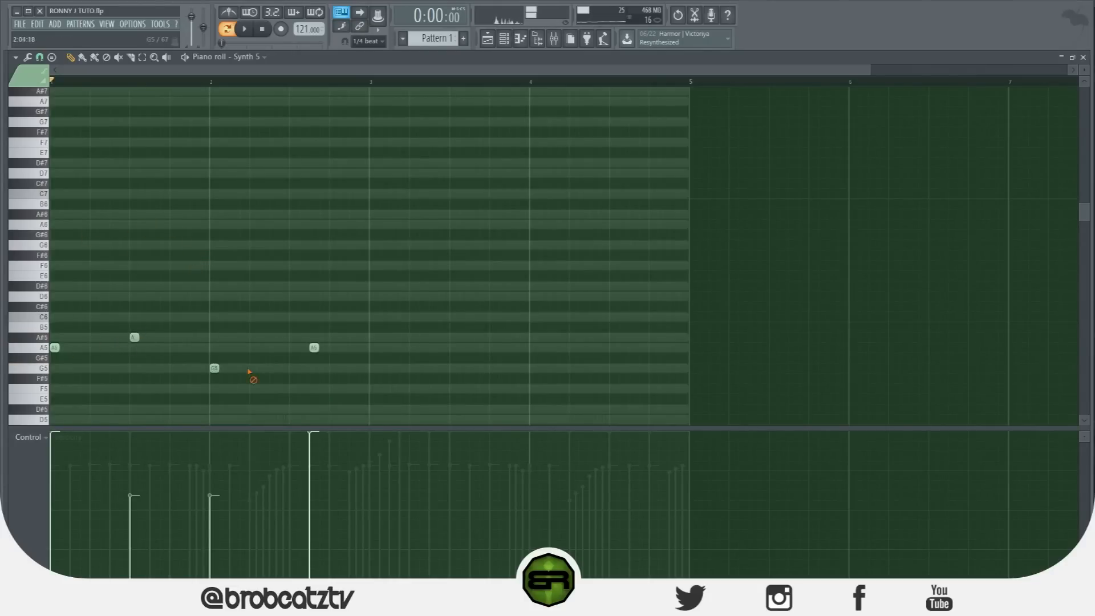
Step: Place an A5 note on beat 3 of bar 2 instead of the A5 just after it, and raise all note velocities to maximum
left_click(294, 348)
right_click(313, 348)
key("ctrl+a")
scroll(304, 366, "up", 4)
scroll(305, 366, "up", 3)
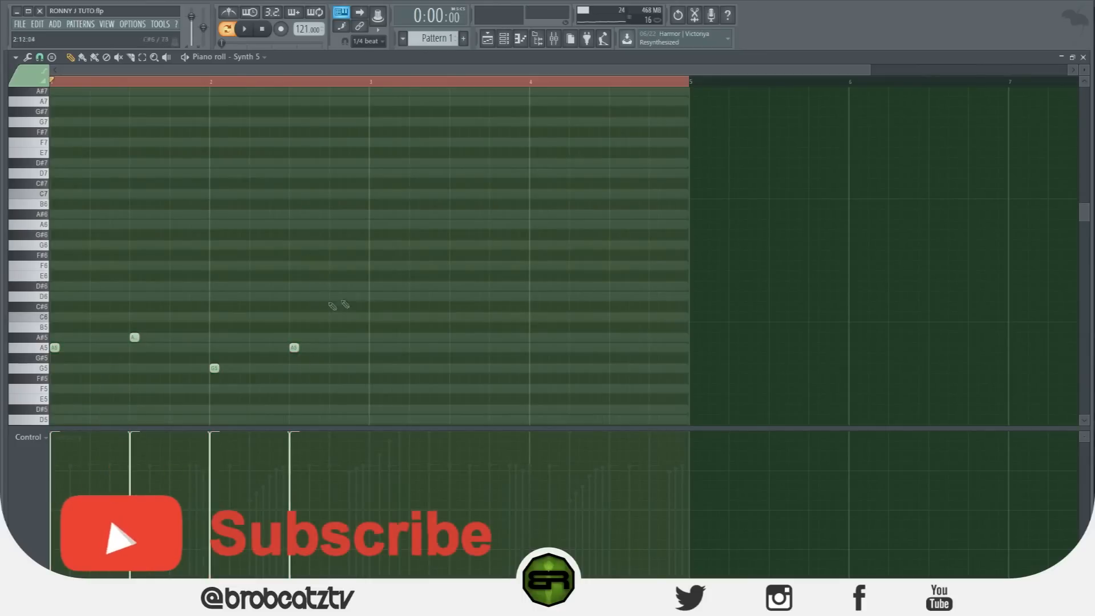
Step: Duplicate the four-note phrase from bars 1 and 2 into bars 3 and 4
left_click_drag(396, 281, 91, 425)
left_click_drag(422, 237, 51, 423)
left_click_drag(54, 329, 377, 342)
left_click(383, 372, "ctrl")
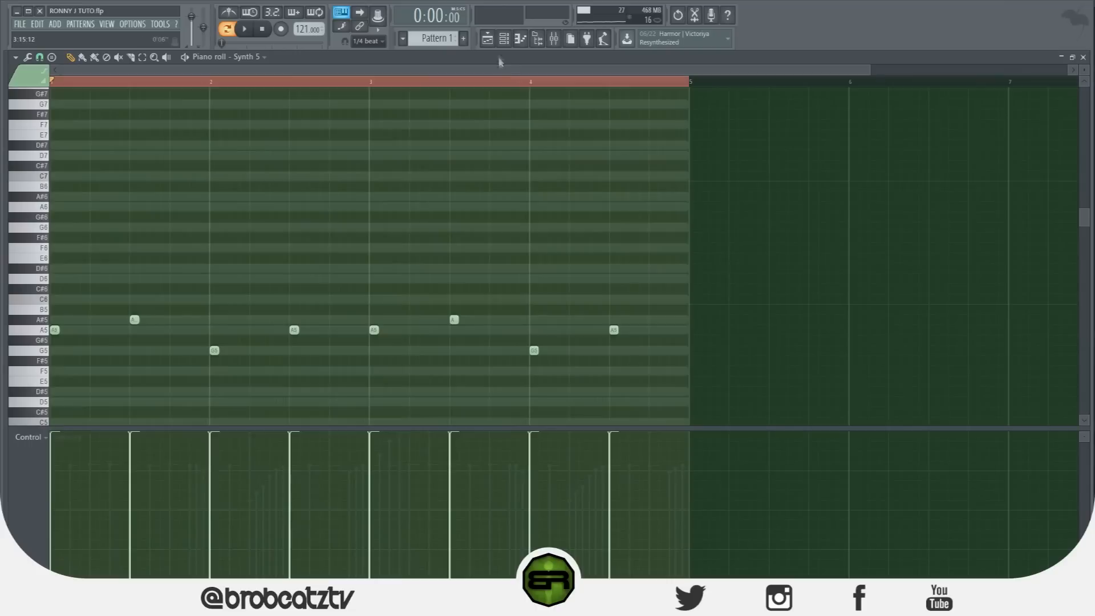
Step: Copy the Synth 5 notes and paste them into the Rising Gloom channel
left_click(514, 42)
right_click(214, 219)
left_click(342, 229)
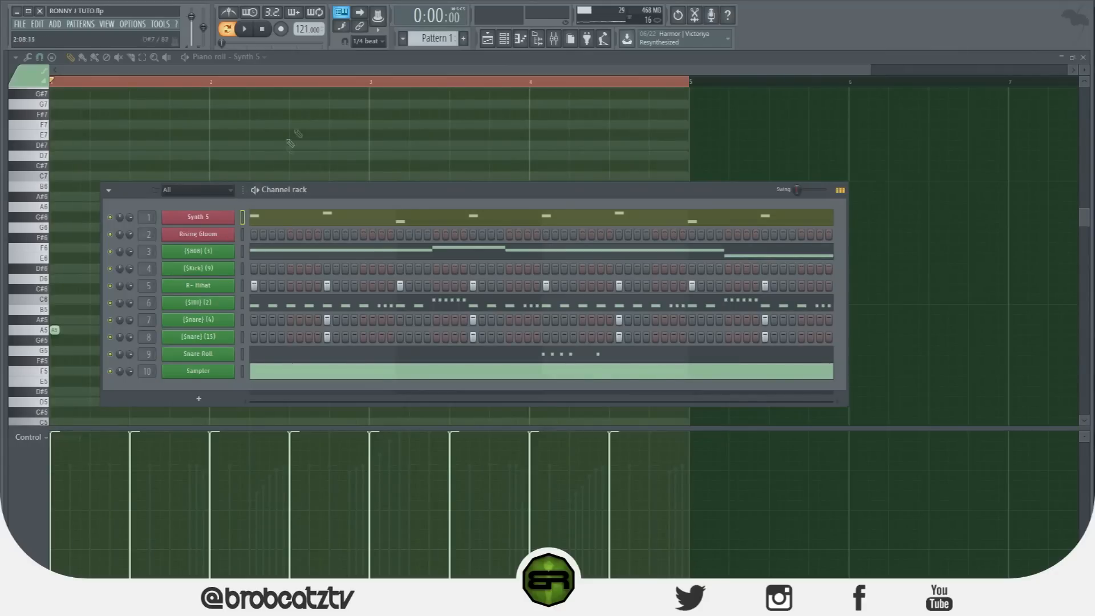
right_click(221, 235)
left_click(365, 254)
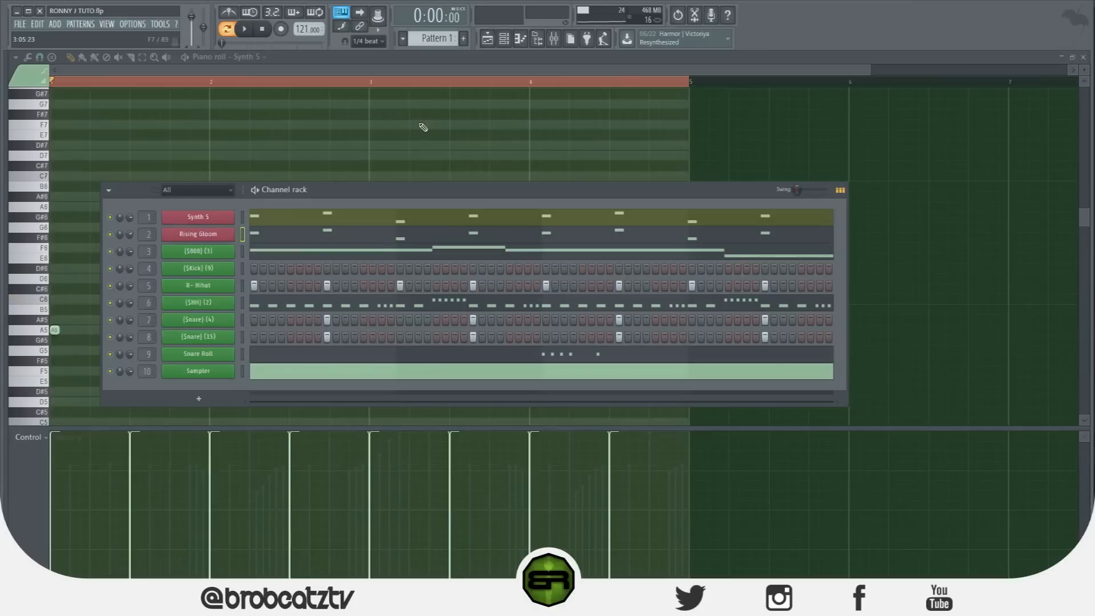
Step: Lower the Autogun and Harpsichord mixer tracks together while the pattern plays, and stop playback
key("space")
left_click(553, 39)
left_click(350, 229, "ctrl+shift")
left_click(311, 229, "ctrl+shift")
left_click_drag(355, 326, 353, 337)
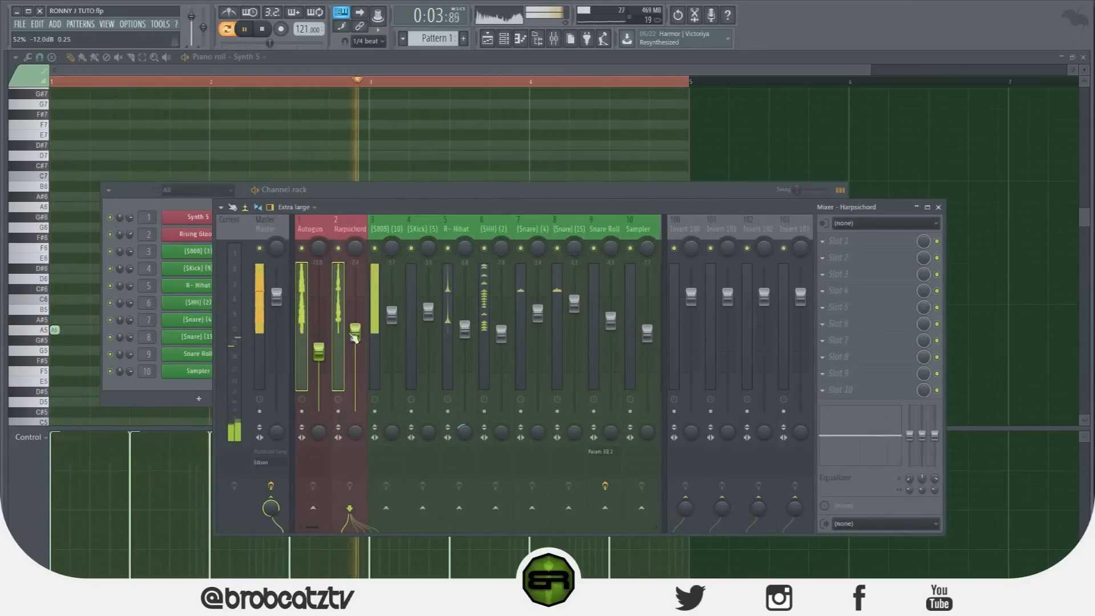
key("space")
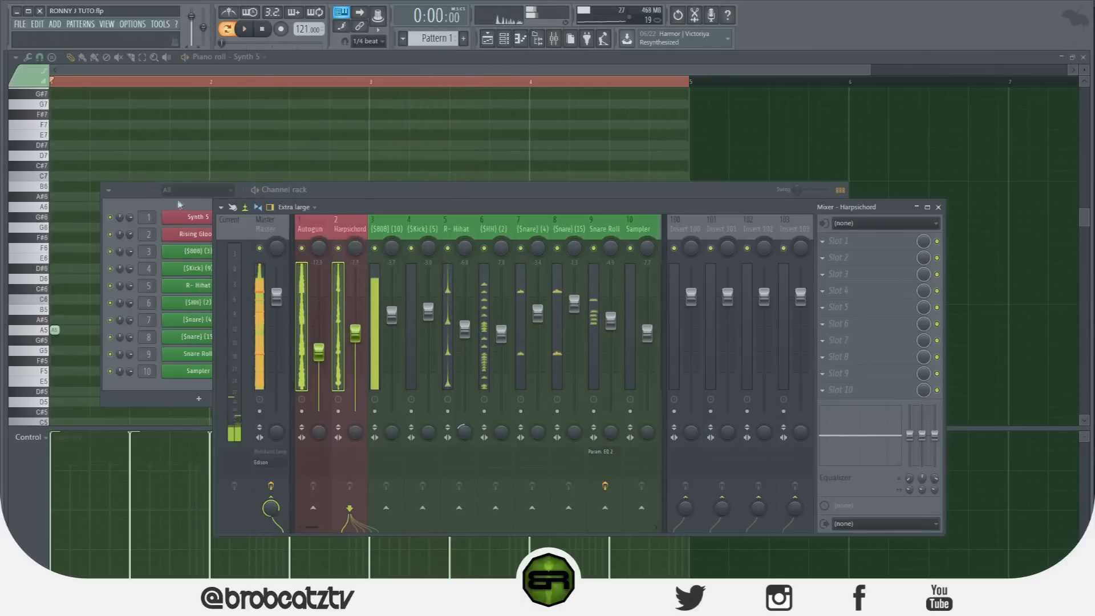
Step: Copy the 808 notes into the ($Kick) (9) channel and open the kick's piano roll
left_click(178, 205)
right_click(231, 266)
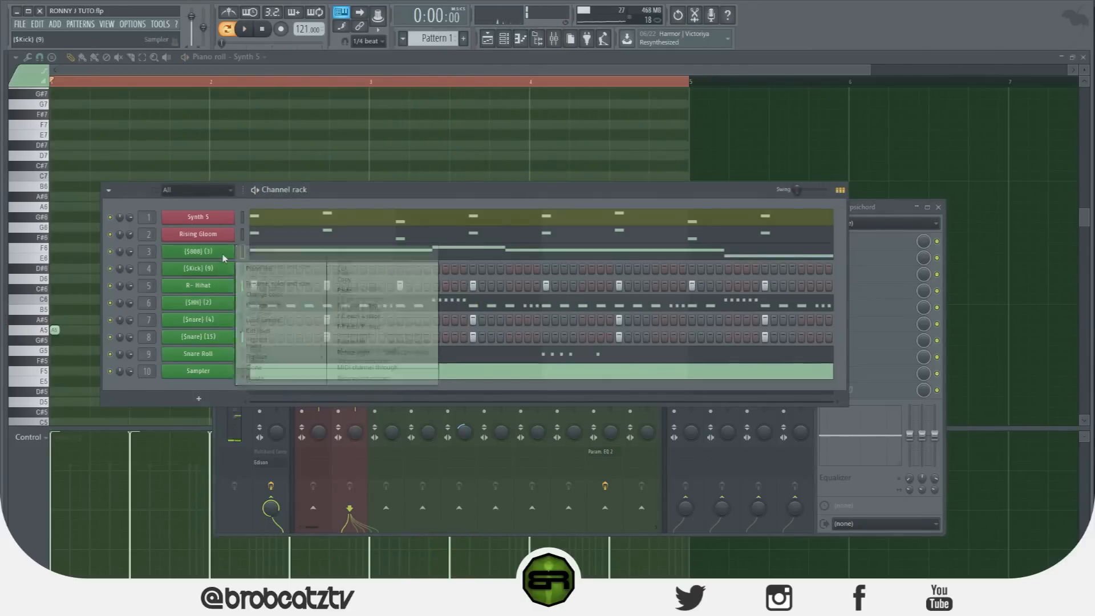
left_click(259, 269)
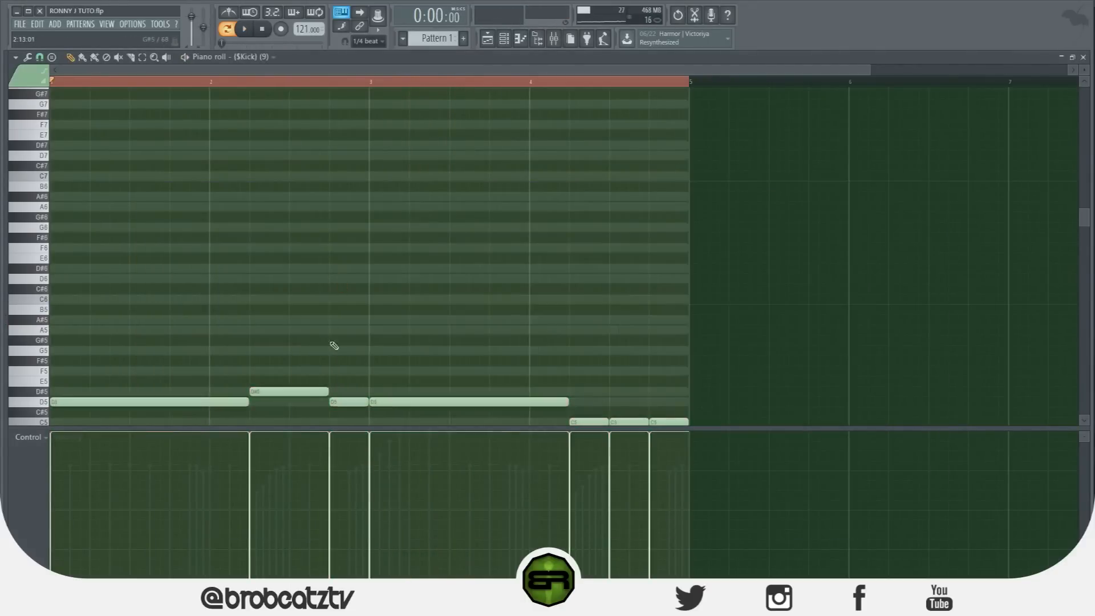
scroll(334, 346, "down", 3)
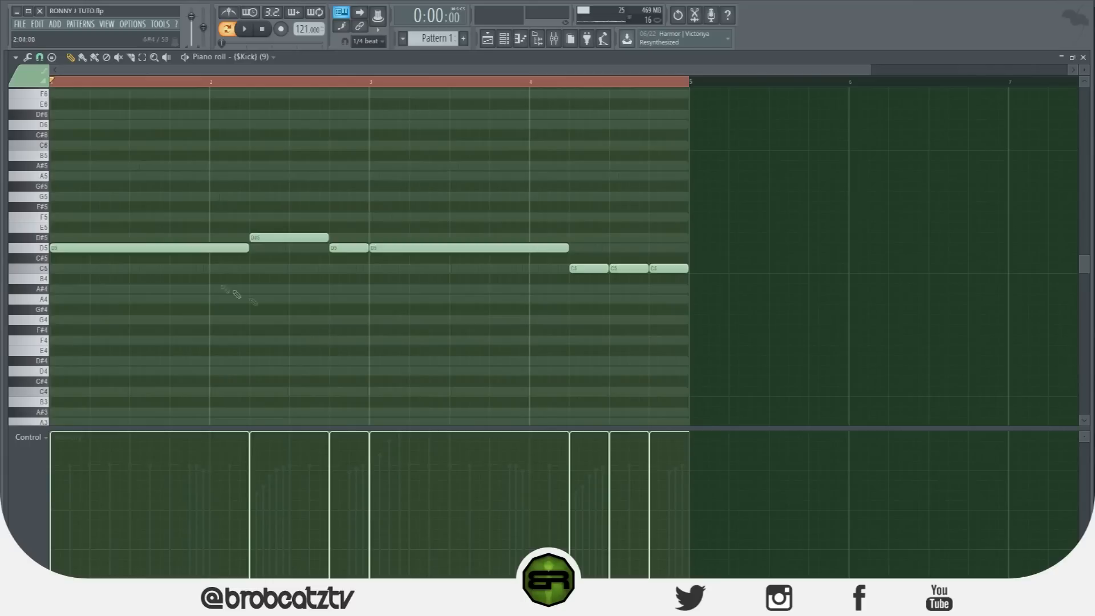
Step: Try shortening the kick's opening D5 note to one step and adding short D5 hits after it in bar 1
left_click_drag(250, 249, 58, 249)
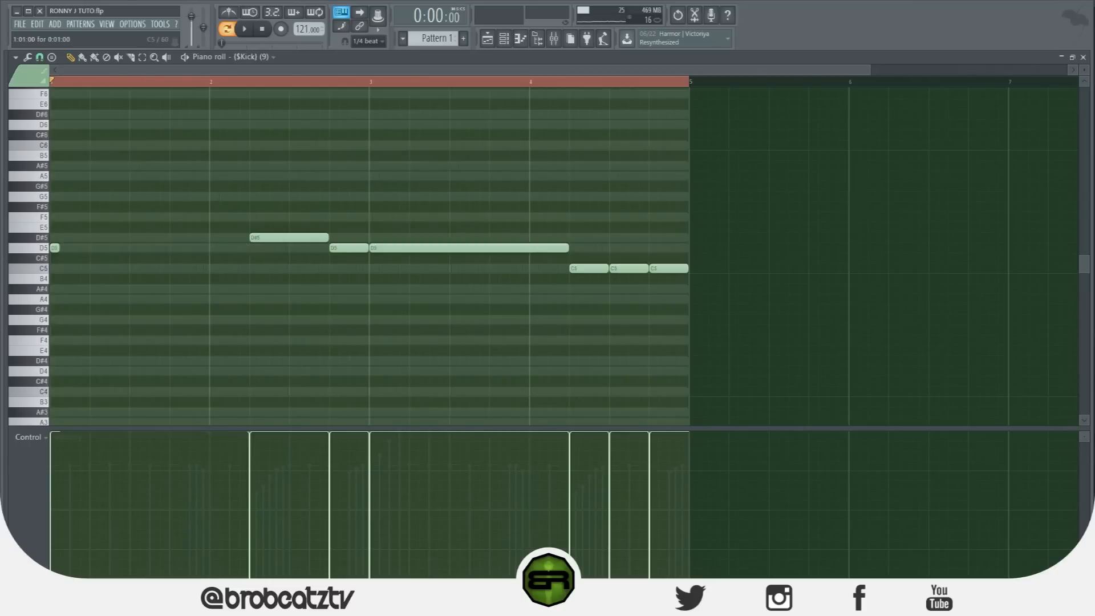
left_click(108, 248)
left_click(158, 248)
left_click(199, 249)
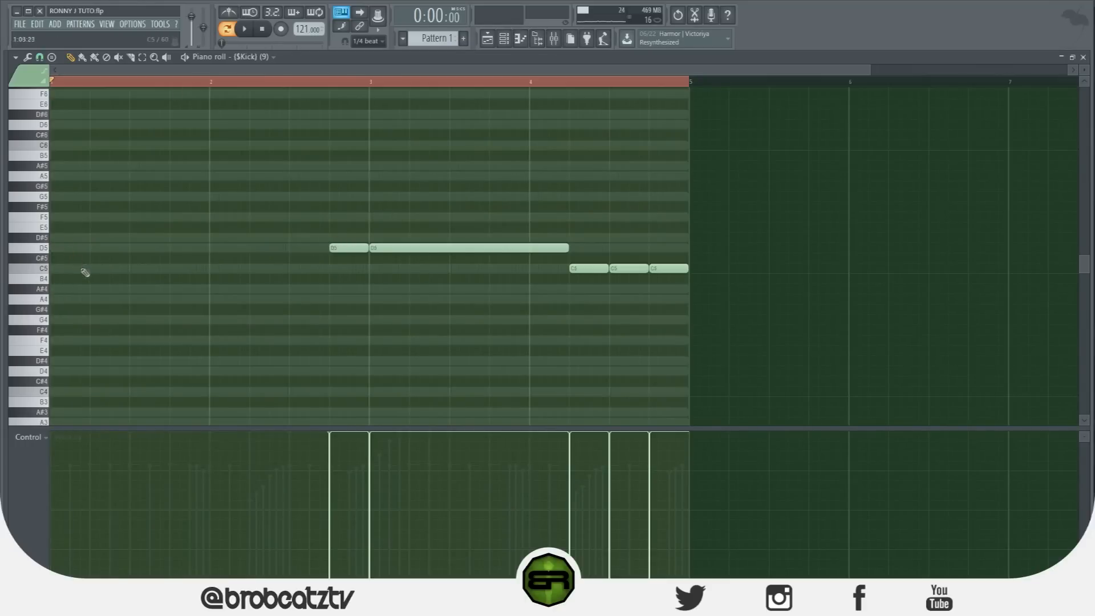
Step: Delete the remaining kick notes, mute every channel except the 808 and the kick, and return to the kick's piano roll
right_click(400, 248)
right_click(351, 248)
key("F6")
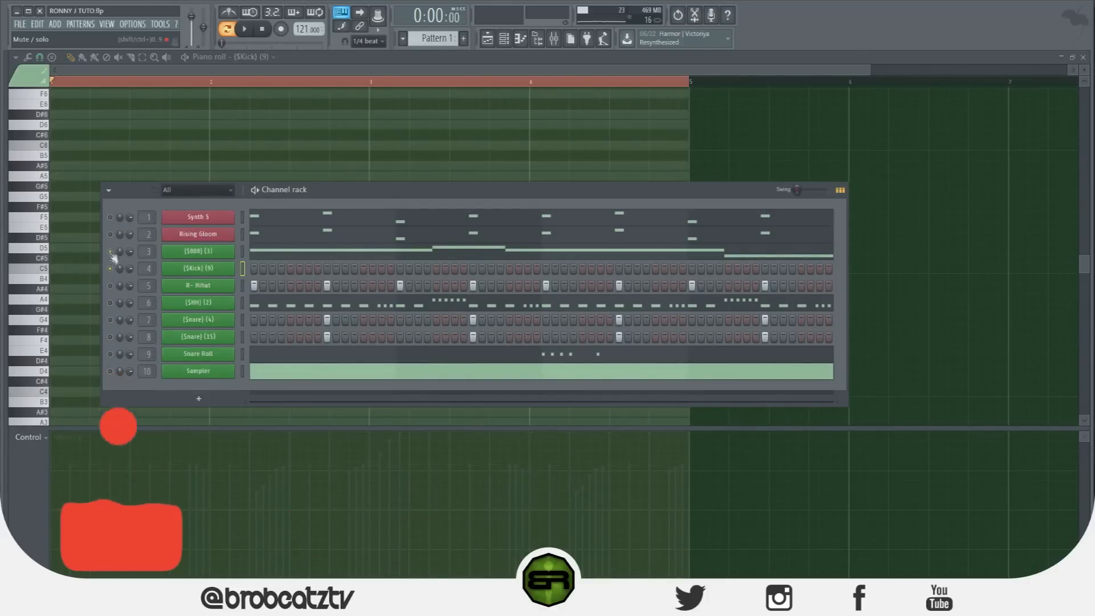
key("F6")
Step: Audition the kick on C5 and A4 against the playing 808, and place two-step A4 and C5 kick notes at the start of bar 1
left_click(245, 29)
left_click(45, 270)
left_click(45, 299)
left_click(45, 269)
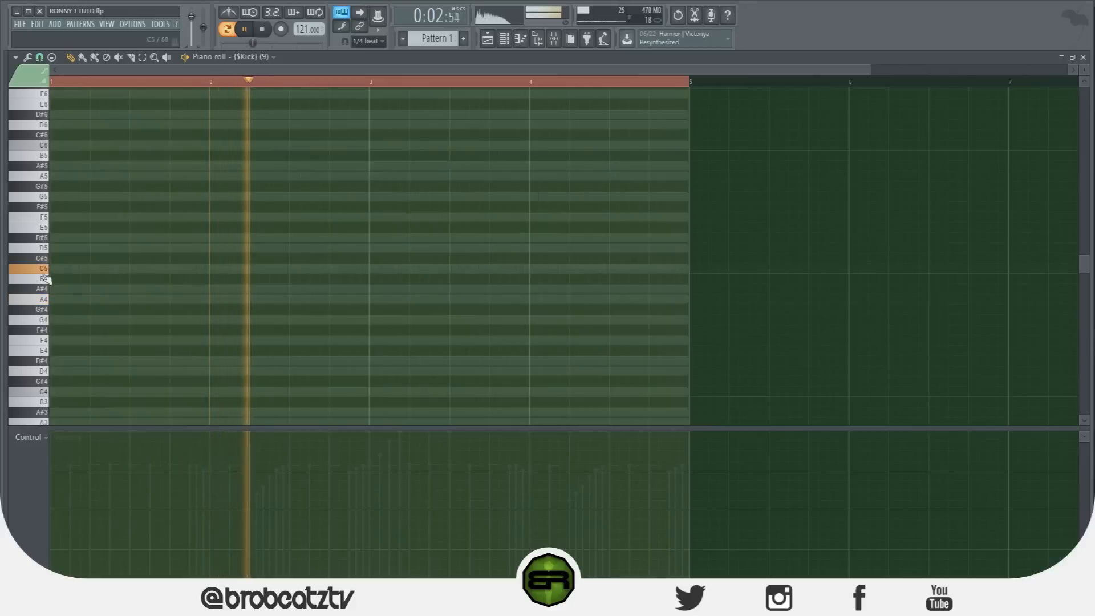
left_click(262, 33)
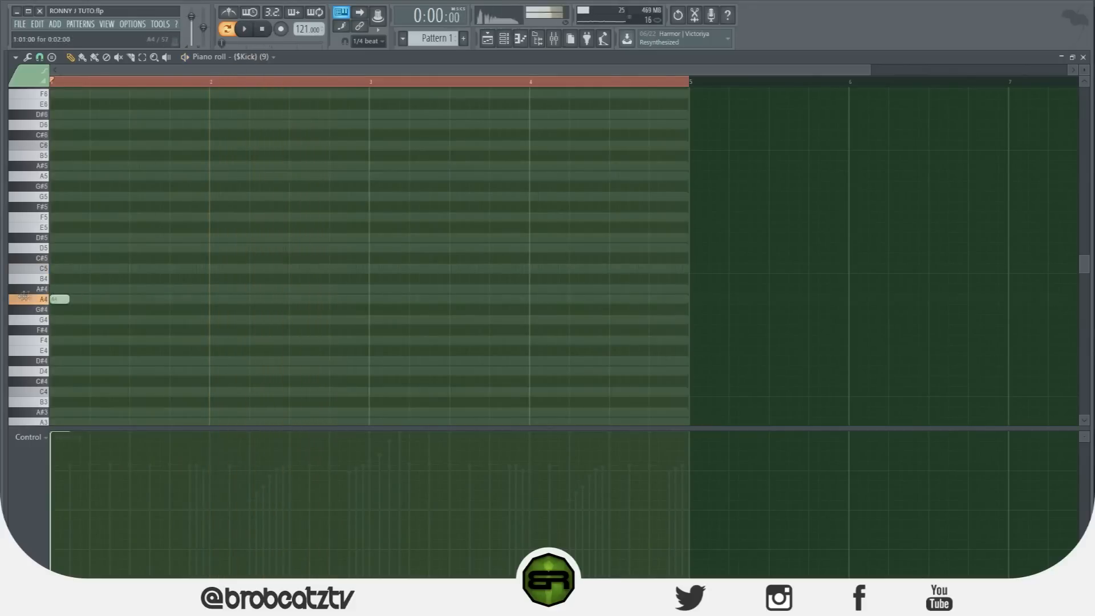
left_click(249, 26)
left_click(262, 29)
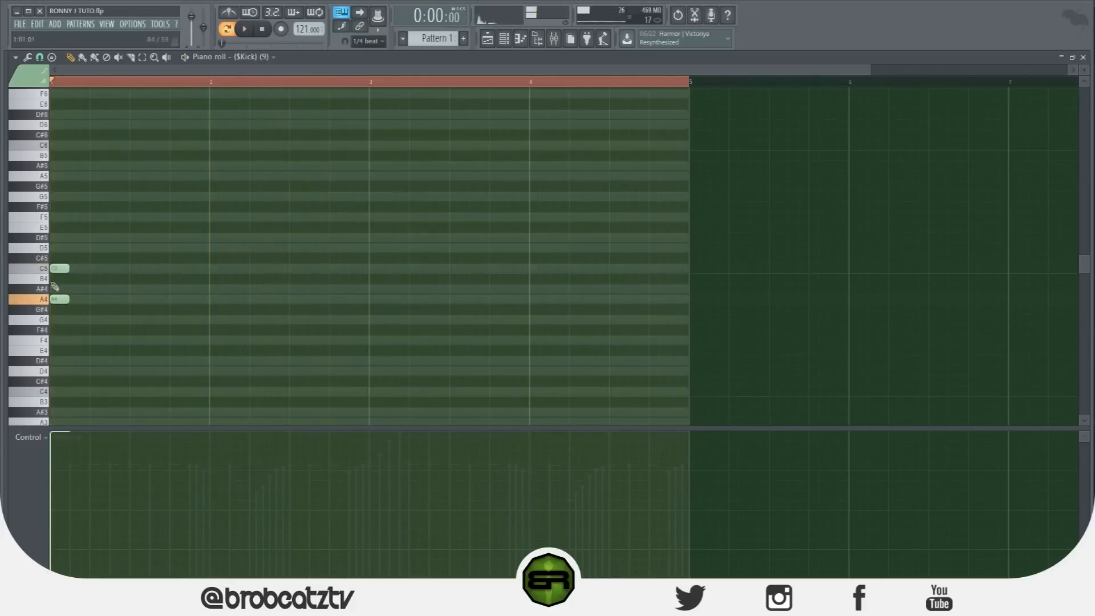
Step: Replace the opening kick notes with a single two-step B4 at the start of bar 1, auditioning it against the 808
left_click(250, 33)
left_click(265, 29)
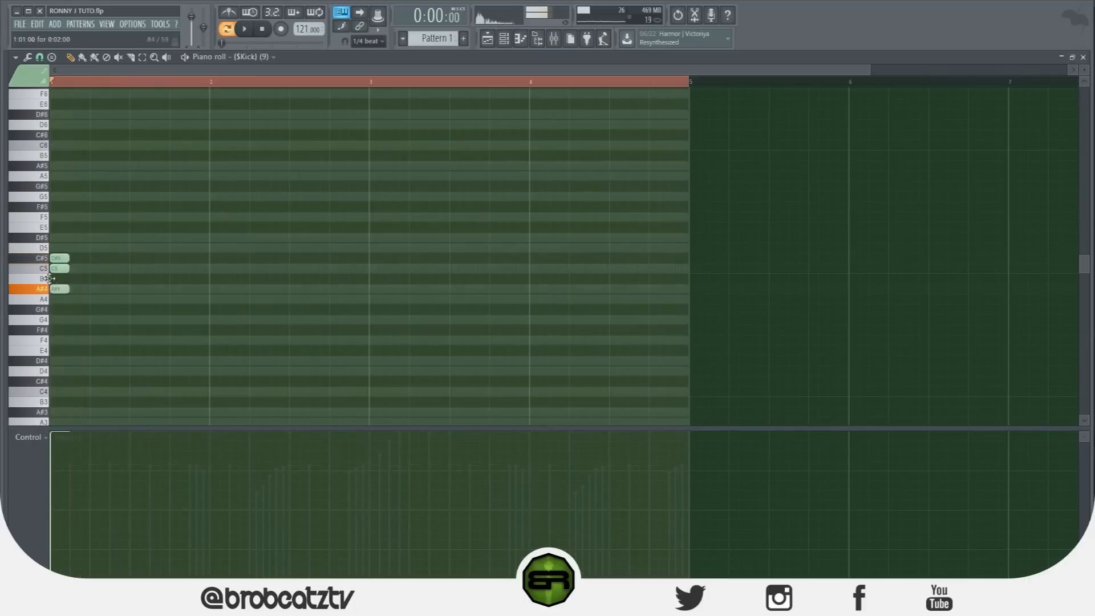
left_click(246, 30)
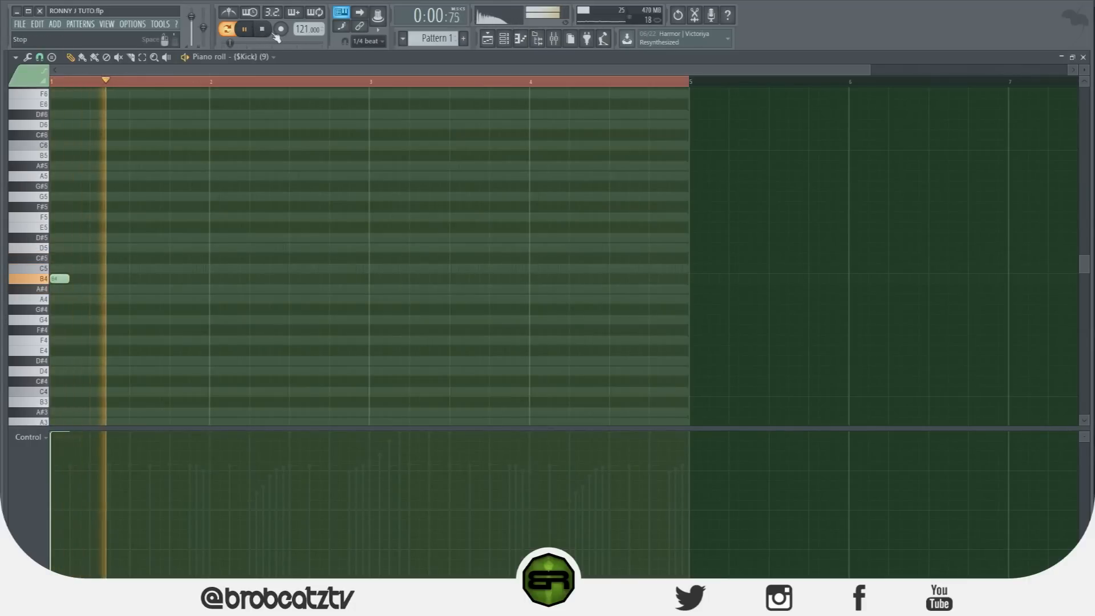
Step: Place two-step B4 kick notes on beats 2 and 4 of bar 2, and an A#4 note at the start of bar 3
left_click(255, 280)
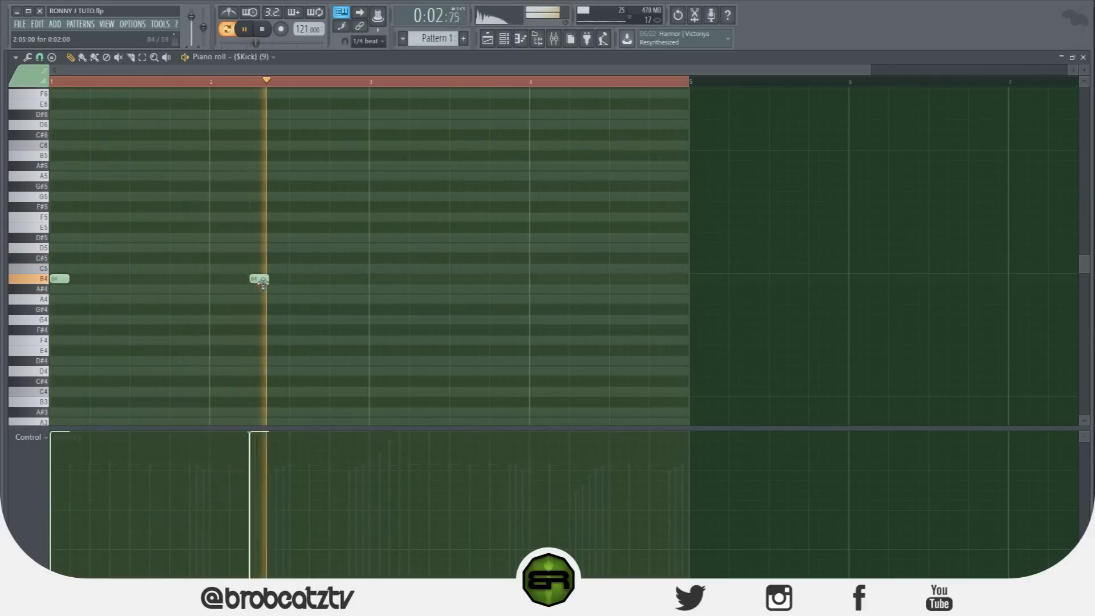
left_click(332, 279)
left_click(266, 32)
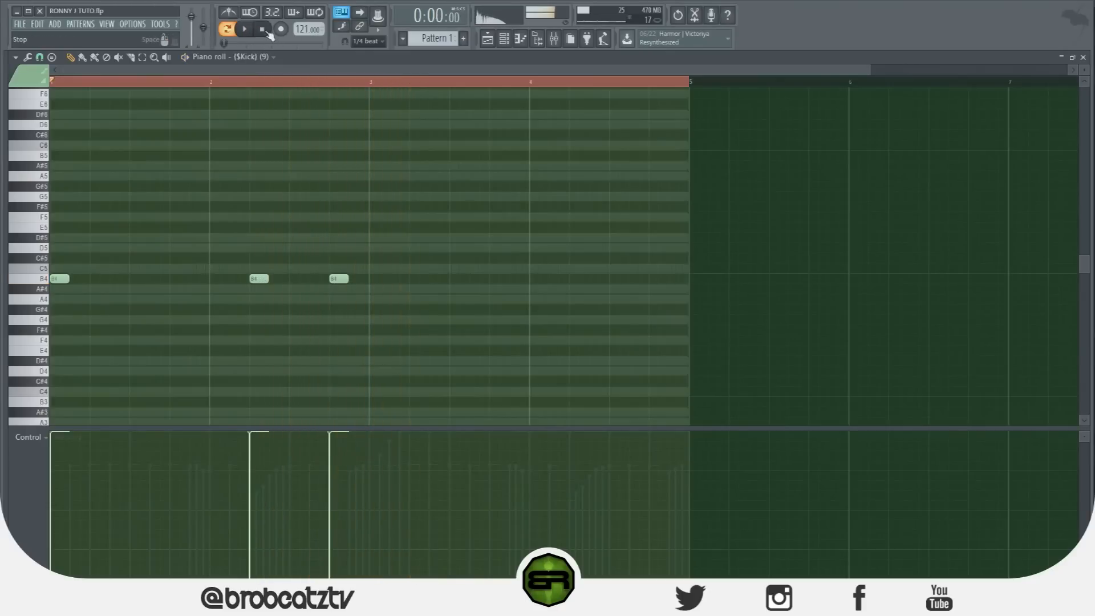
left_click(245, 30)
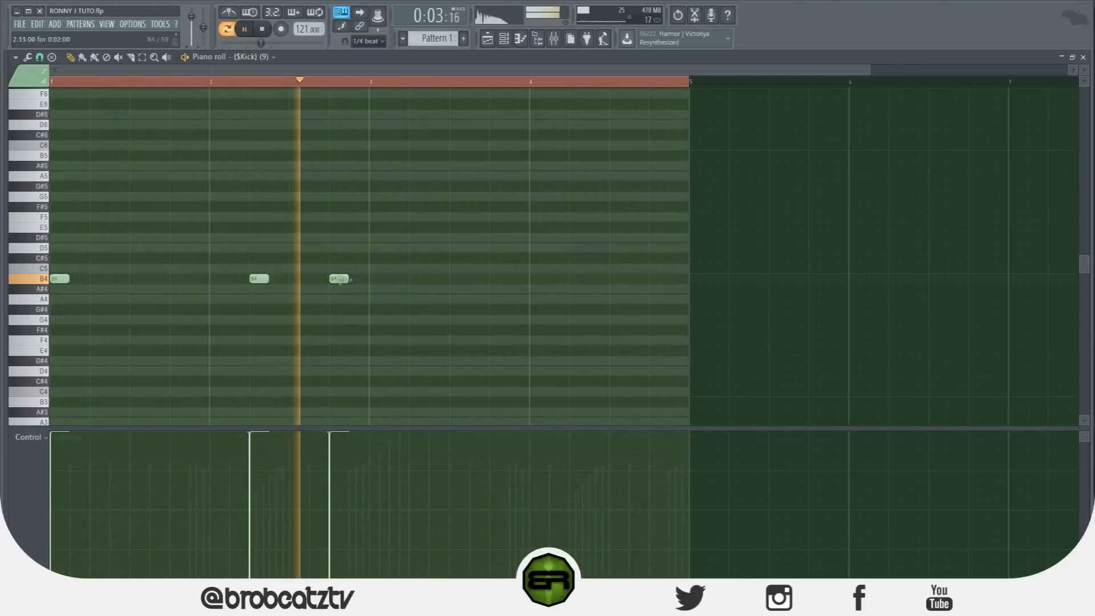
left_click(374, 279)
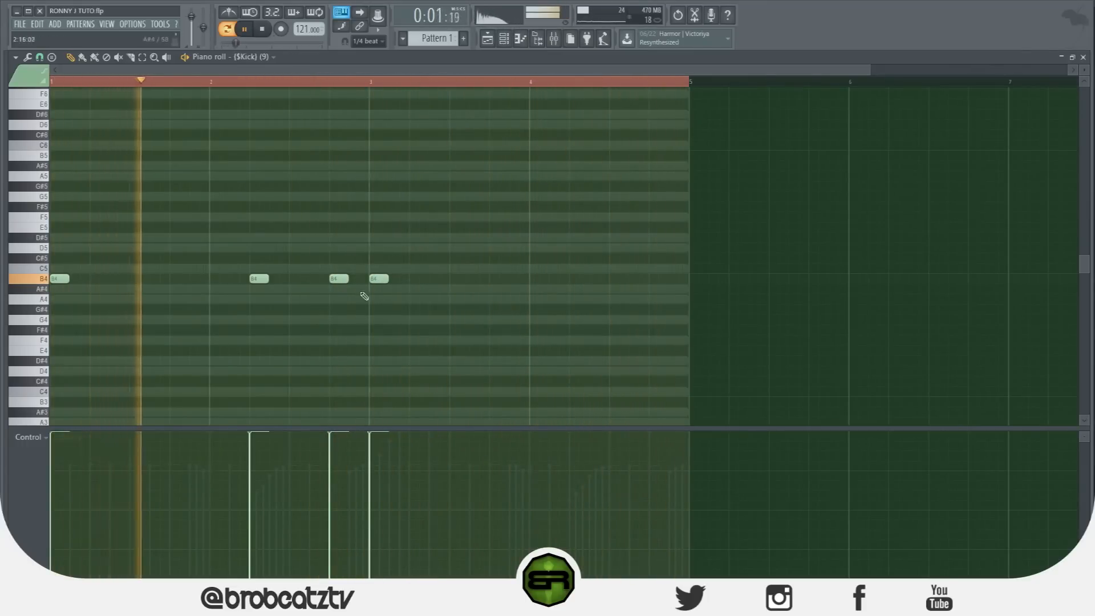
left_click_drag(373, 293, 374, 290)
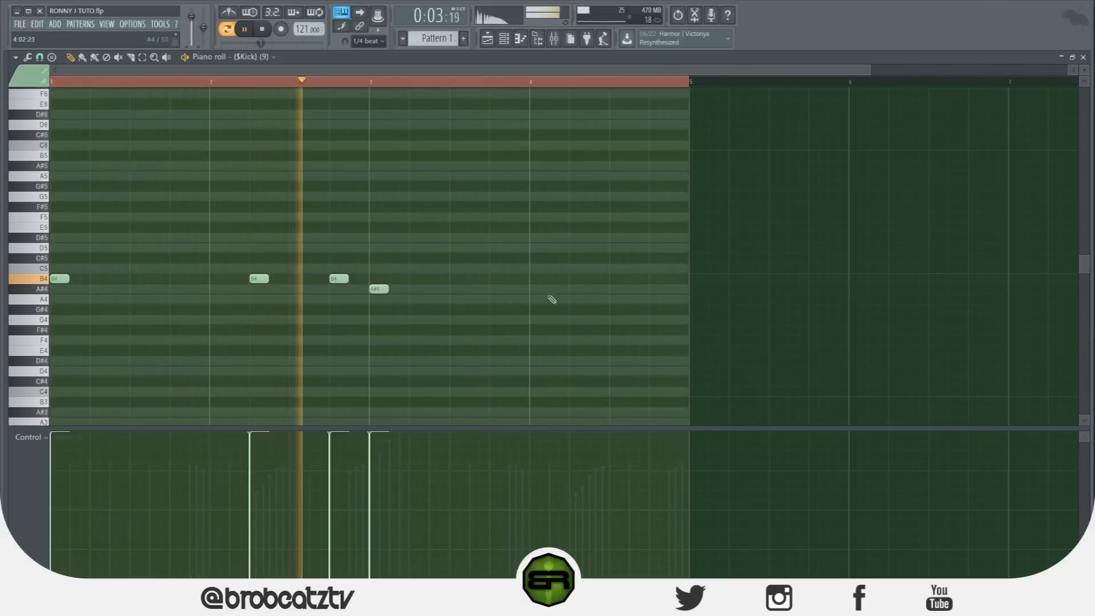
Step: Place two-step C#5 kick notes on beats 2, 3 and 4 of bar 4
left_click(534, 258)
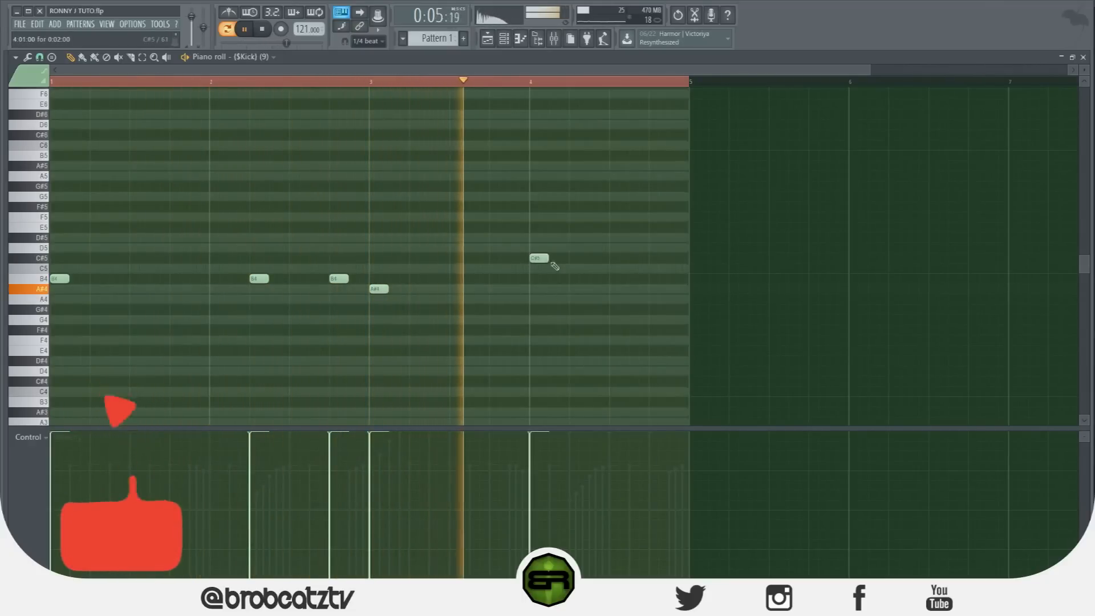
left_click_drag(407, 71, 459, 72)
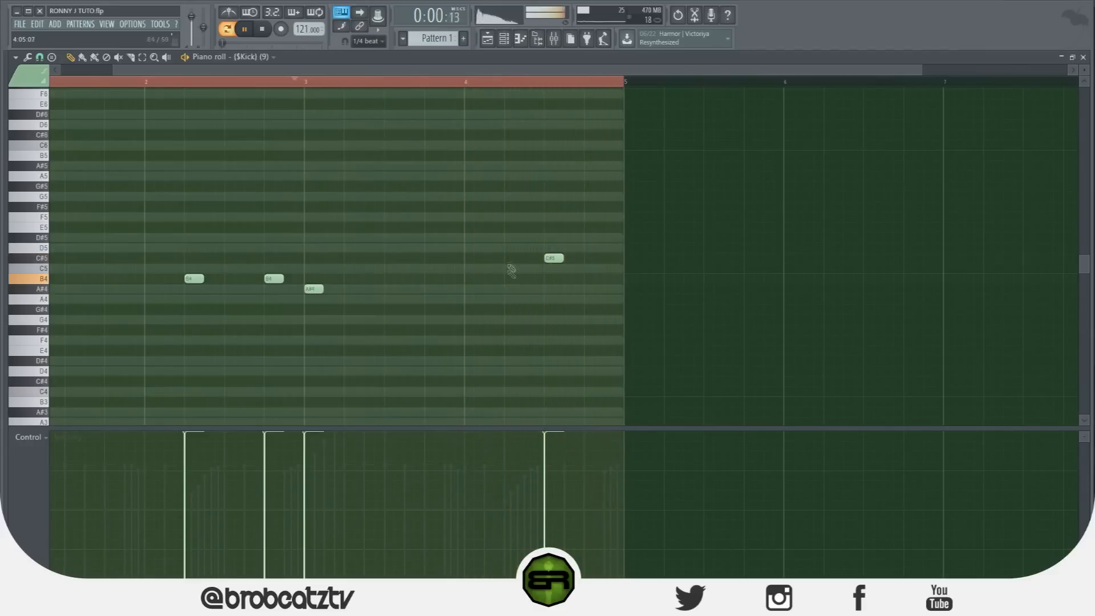
left_click(590, 258)
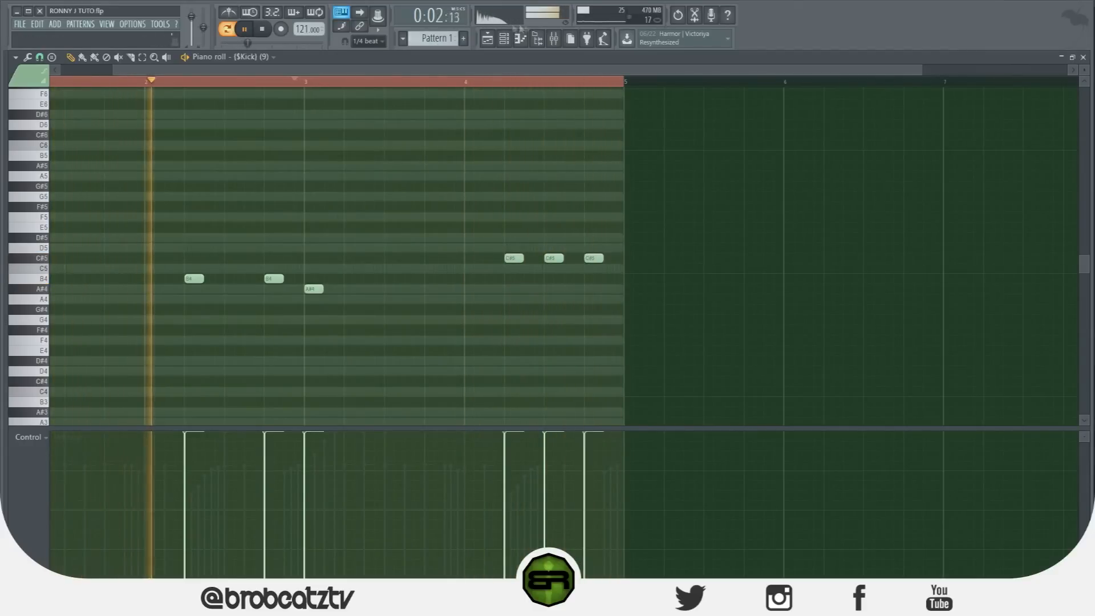
Step: Adjust the kick's level against the 808 in the mixer and reopen the kick's piano roll
left_click(554, 39)
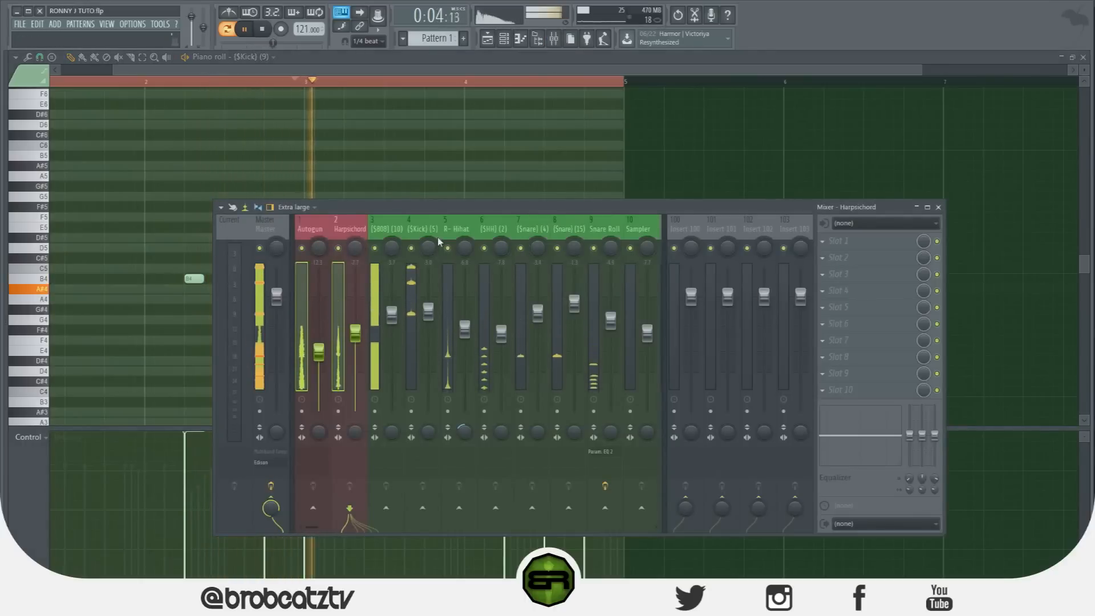
left_click_drag(430, 313, 392, 324)
left_click(489, 39)
left_click(504, 39)
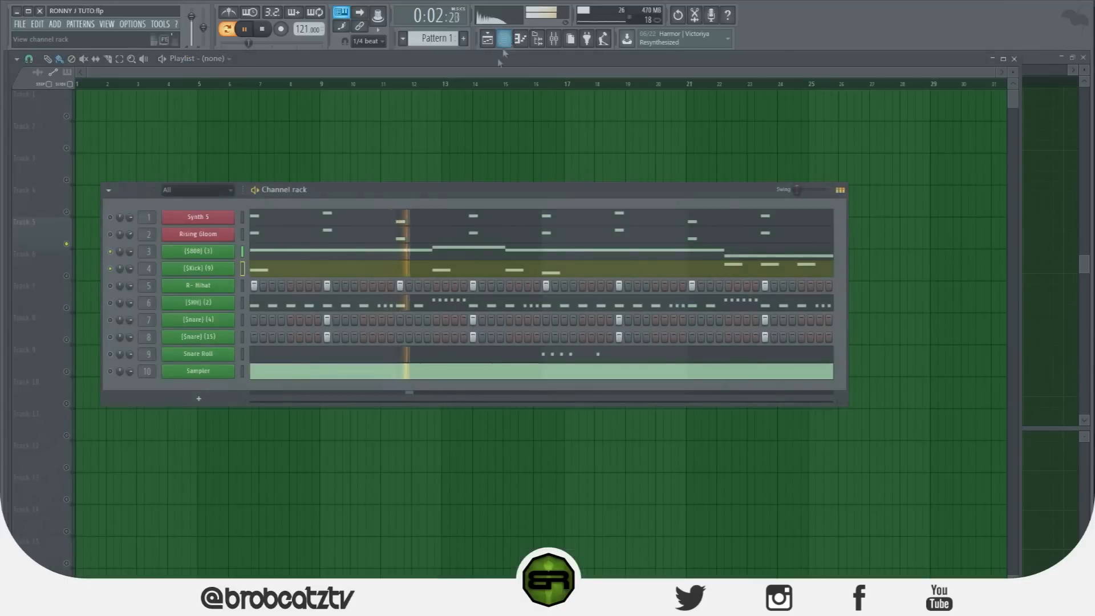
right_click(193, 272)
left_click(209, 273)
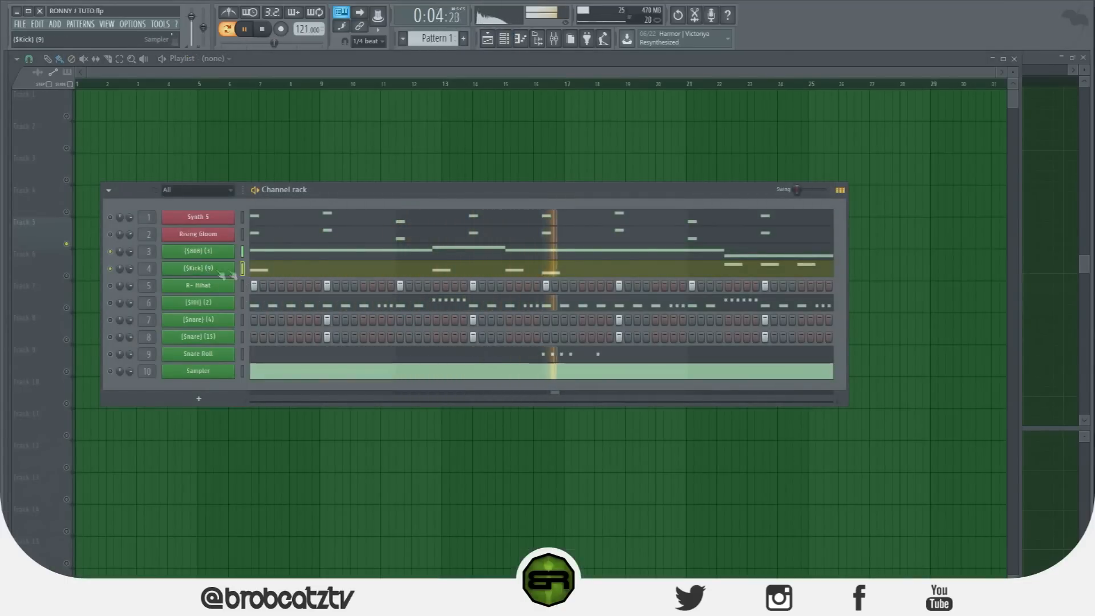
left_click(307, 273)
left_click(308, 276)
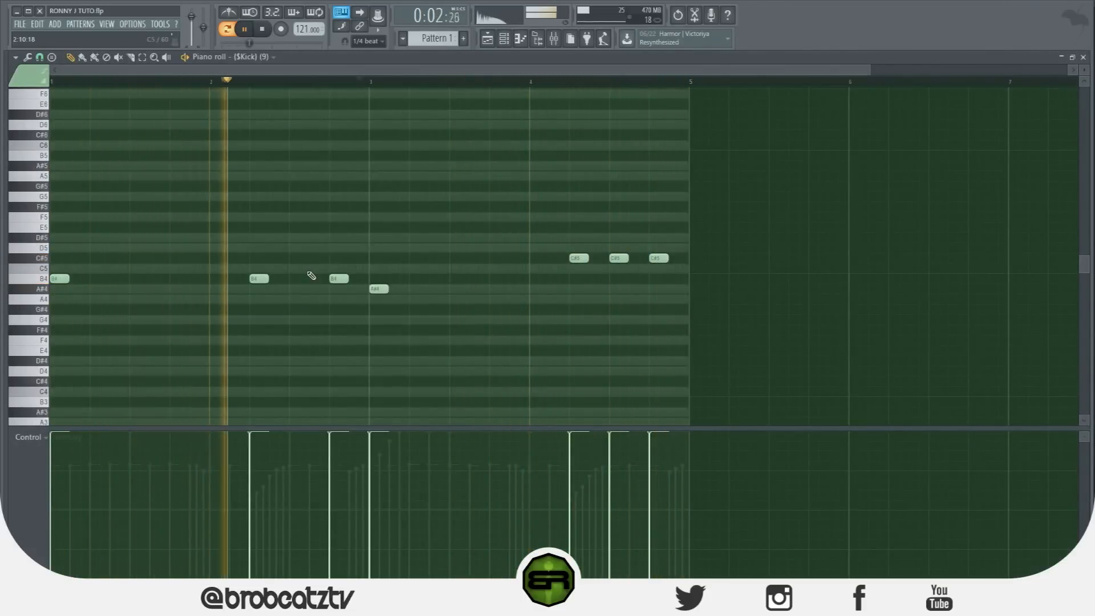
Step: Stop playback and transpose all kick notes up one semitone
key("ctrl+a")
key("space")
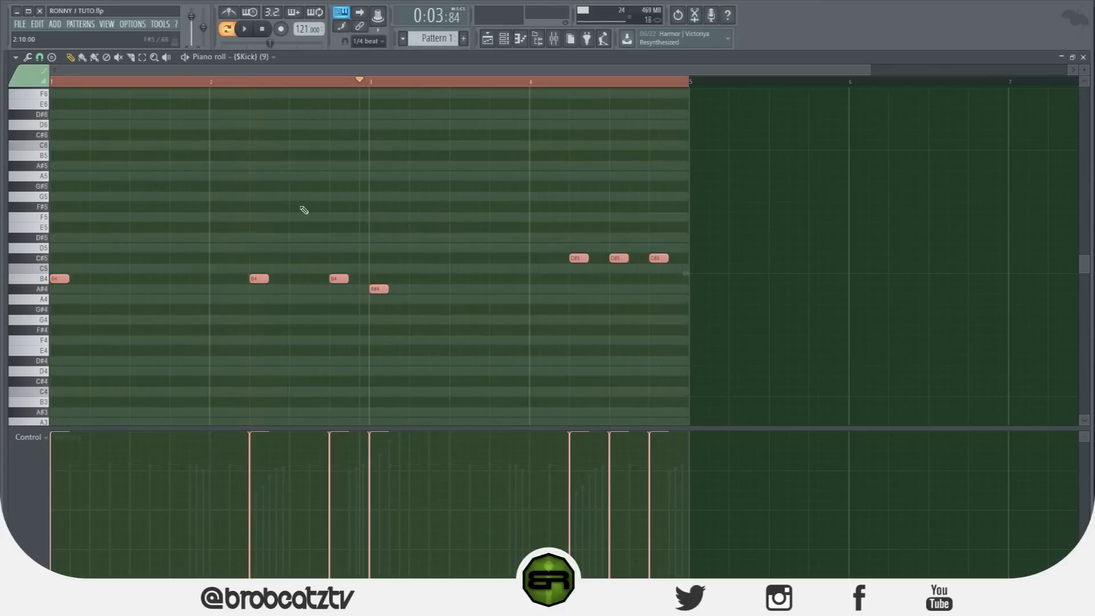
key("shift+Up")
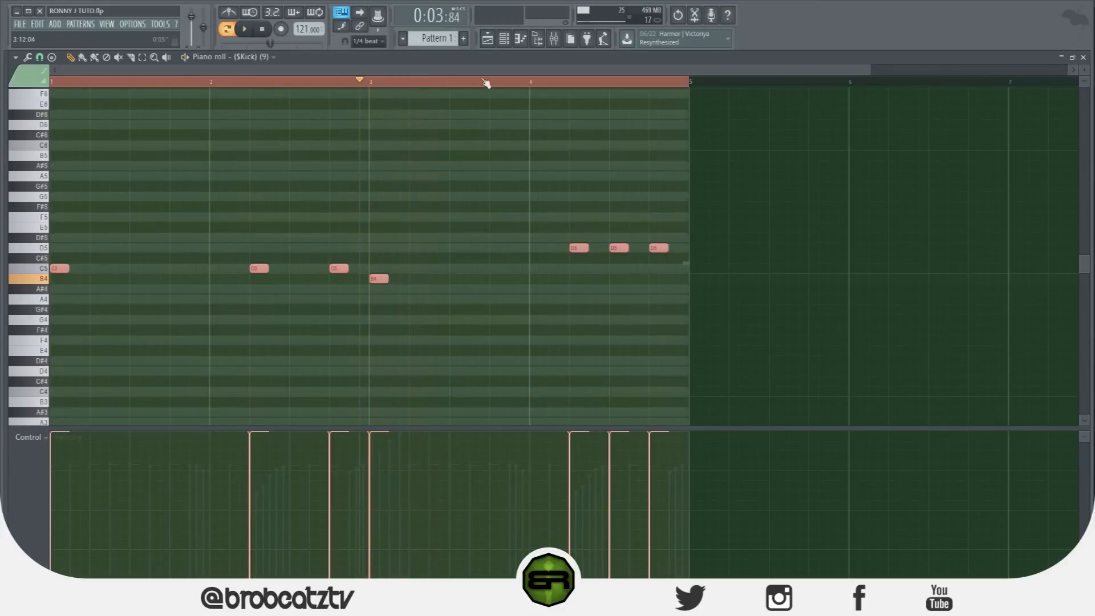
Step: Check the kick channel's sampler settings, and return to its piano roll with the pattern playing
left_click(504, 40)
left_click(216, 274)
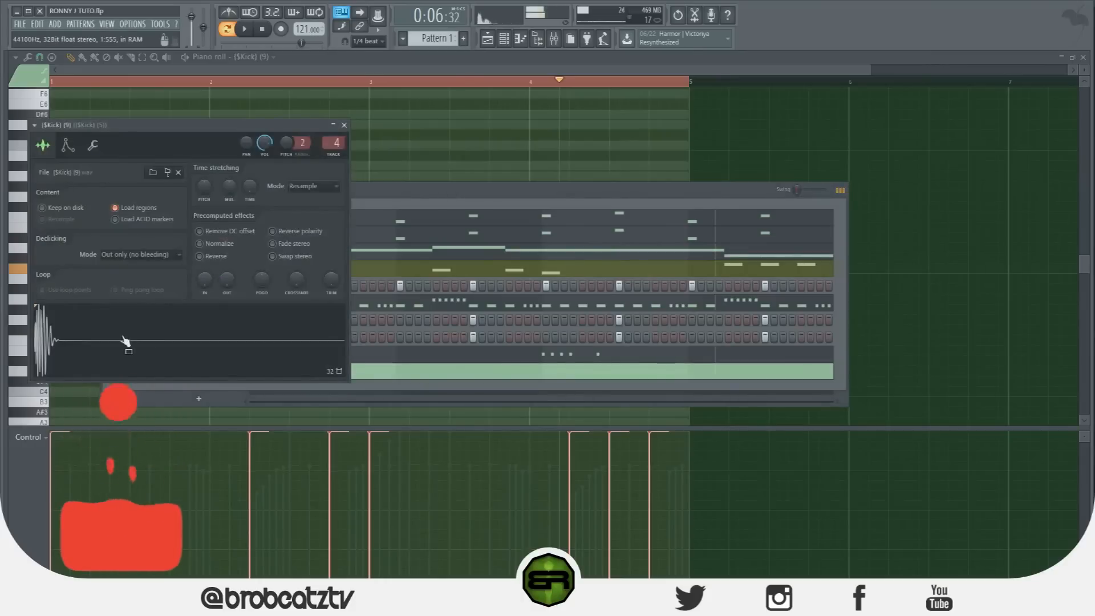
left_click(344, 125)
key("space")
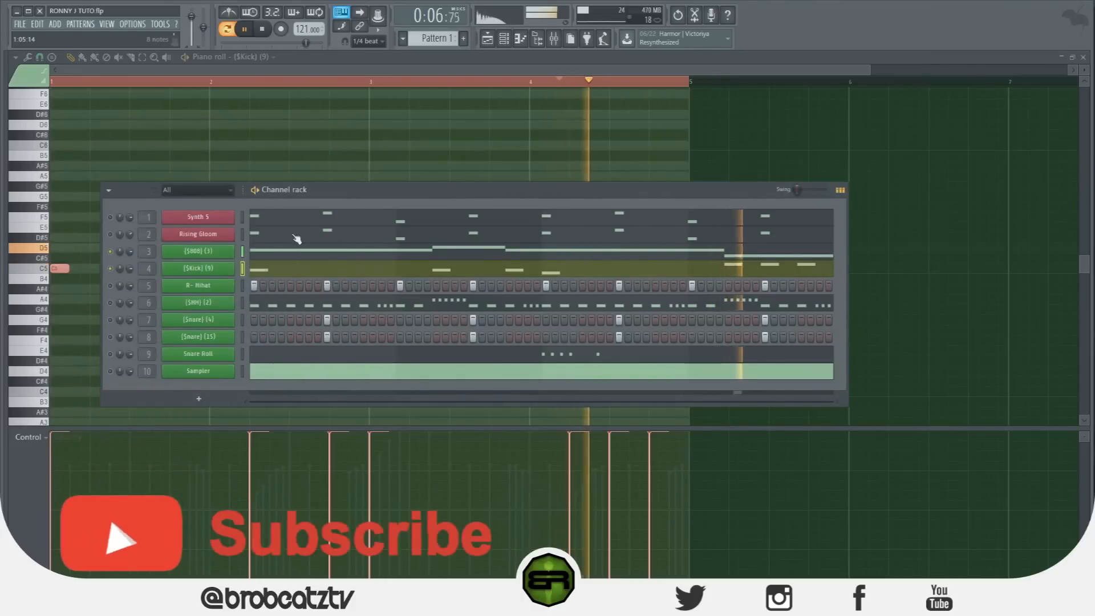
key("F6")
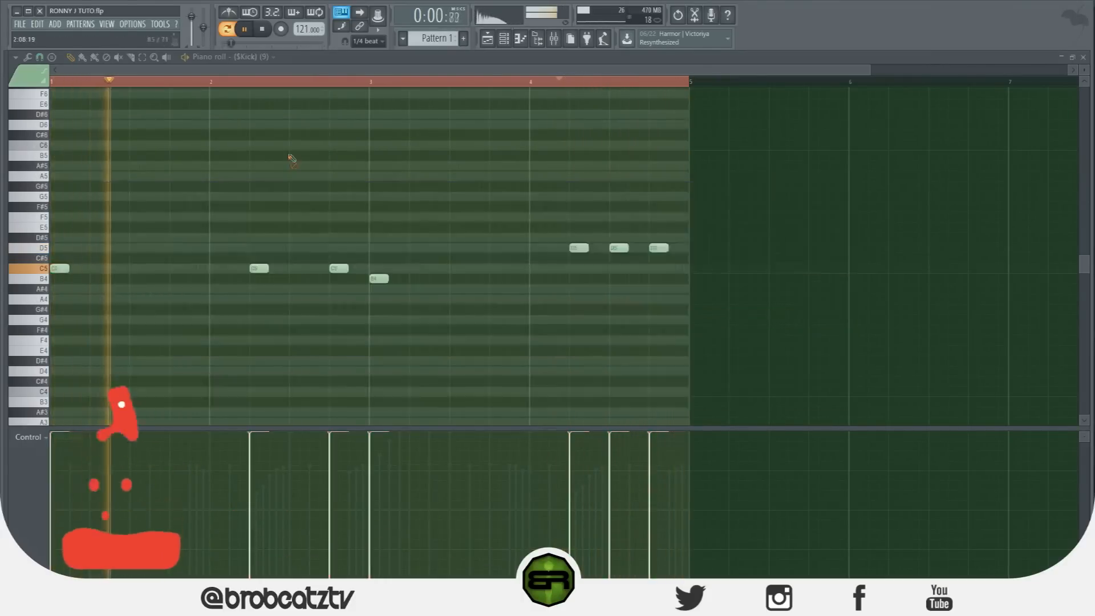
Step: Lower the kick note at the start of bar 3 to A#4, comparing it with D#5 against the 808
left_click_drag(378, 280, 378, 289)
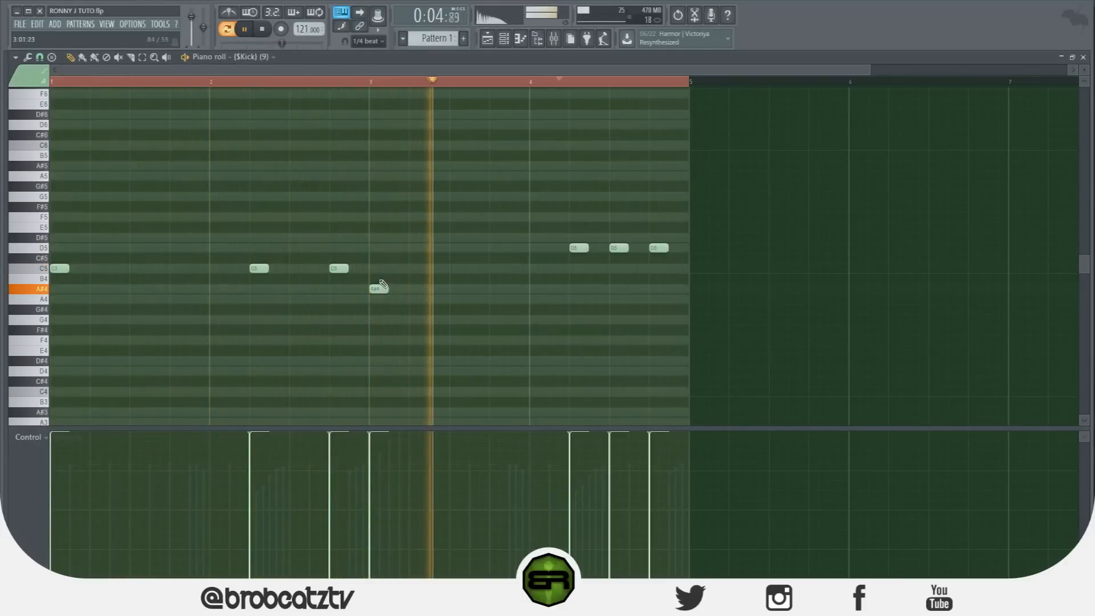
key("space")
left_click_drag(374, 228, 370, 239)
left_click(310, 81)
key("space")
key("space")
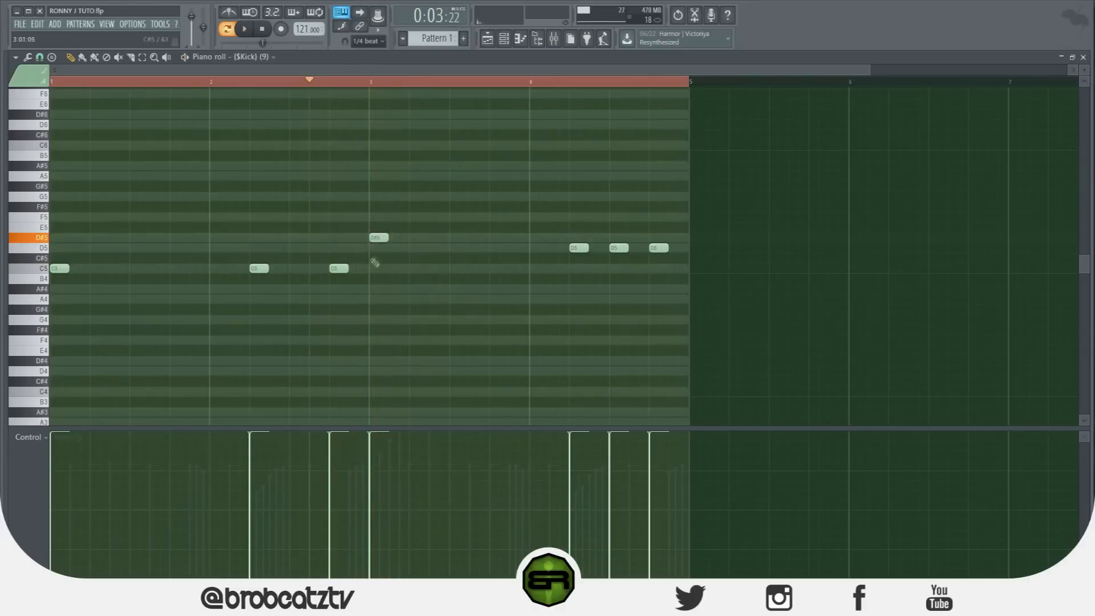
left_click_drag(377, 238, 377, 289)
key("space")
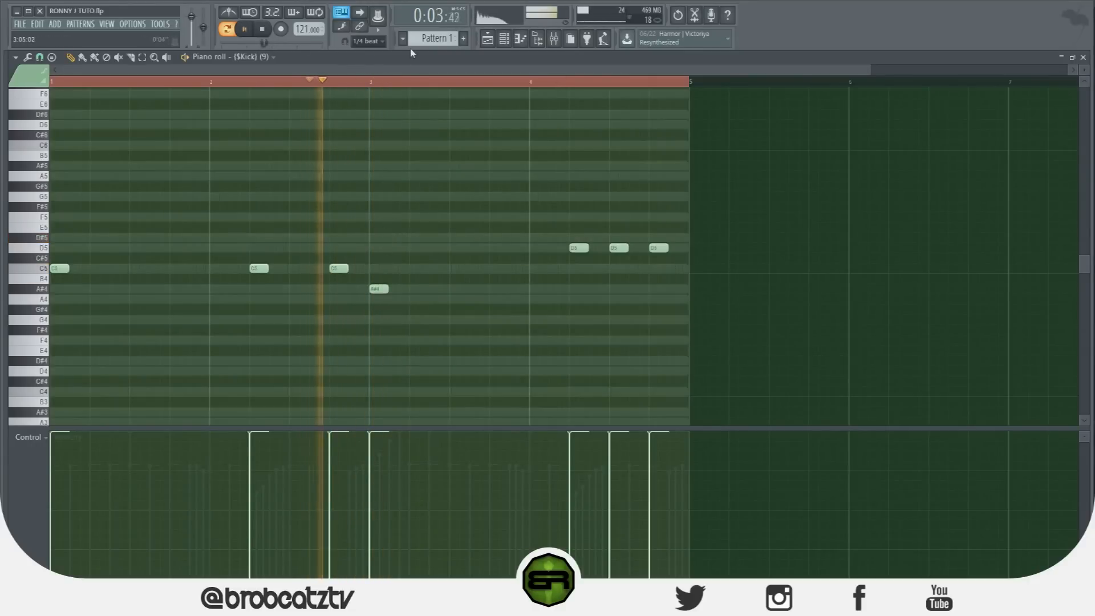
key("space")
Step: Reset the volume knobs of the 808 and kick channels in the channel rack
left_click(494, 43)
left_click(494, 43)
left_click(505, 41)
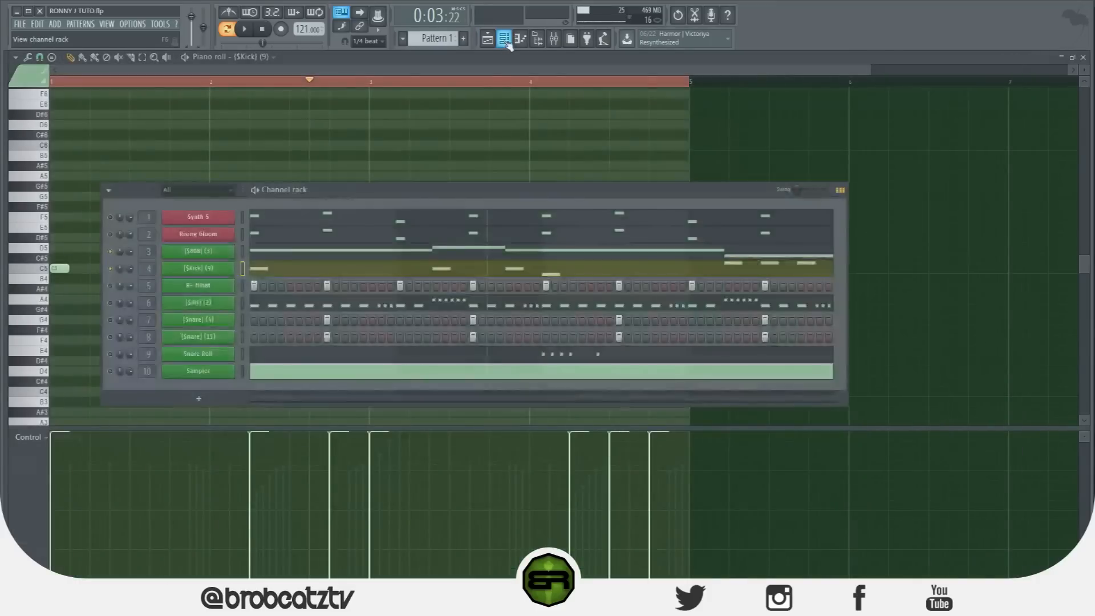
right_click(130, 252)
left_click(137, 259)
right_click(129, 269)
left_click(137, 275)
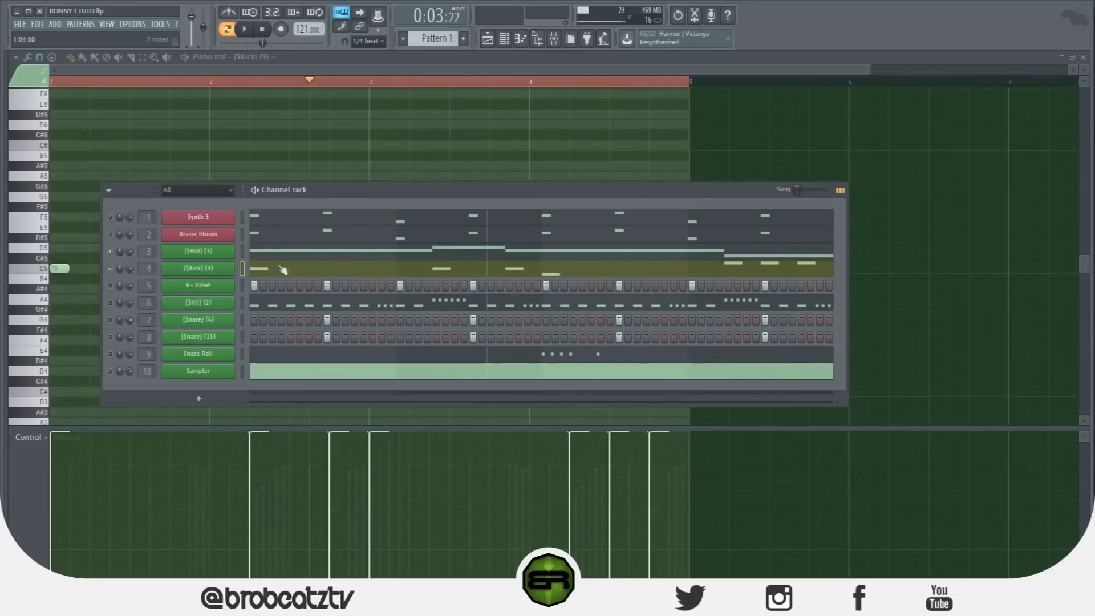
Step: Reset the kick sample's time-stretch multiplier and unmute every channel except Sampler
left_click(211, 268)
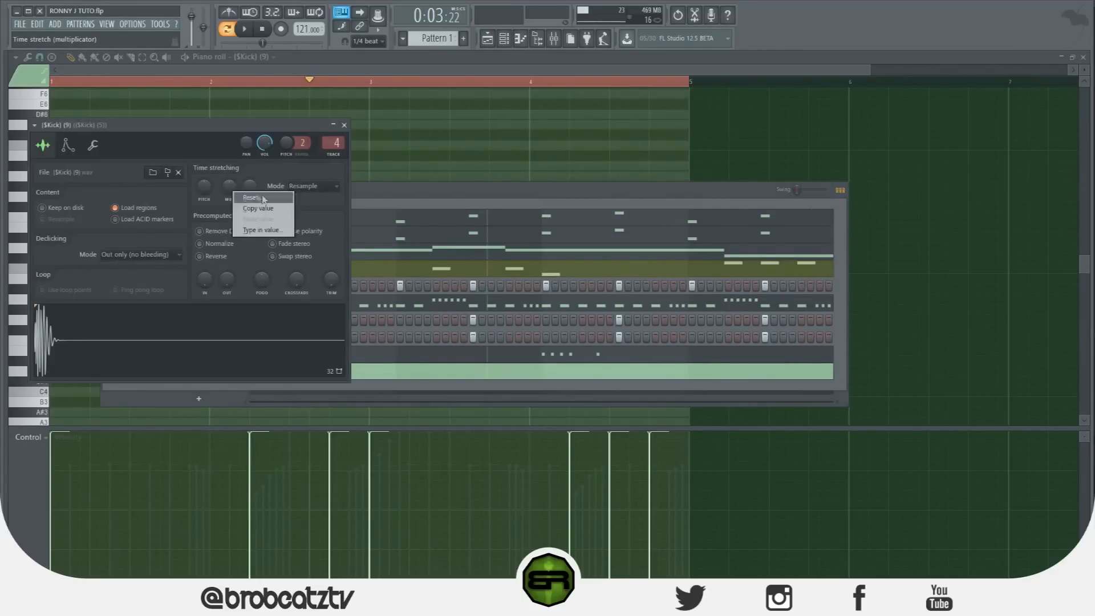
left_click(344, 124)
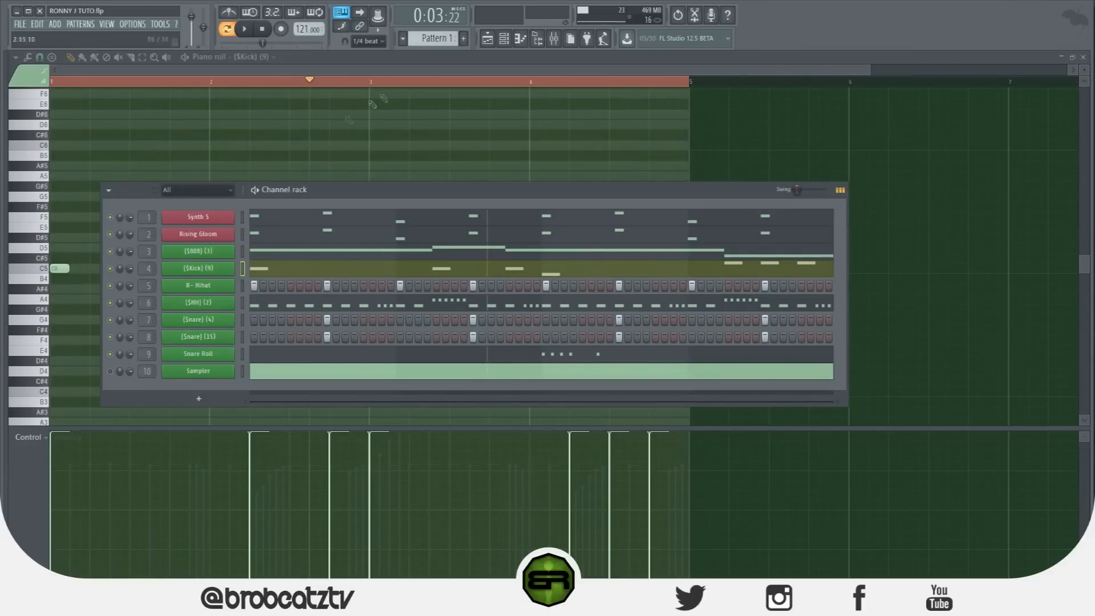
Step: Add a time marker named Hook at bar 5 of the playlist arrangement
left_click(485, 41)
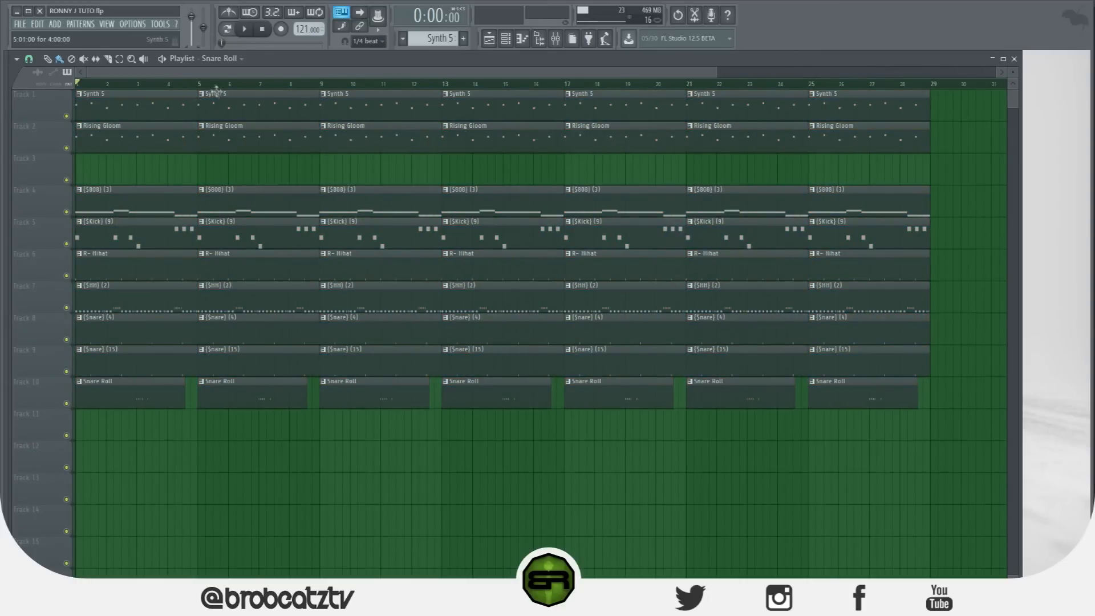
left_click(16, 59)
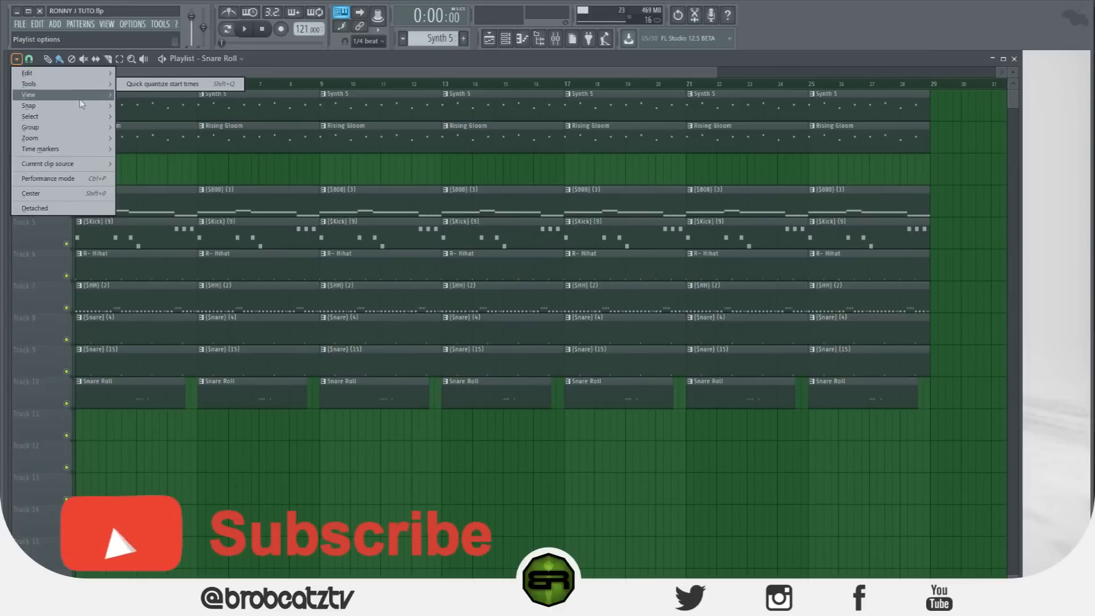
mouse_move(88, 99)
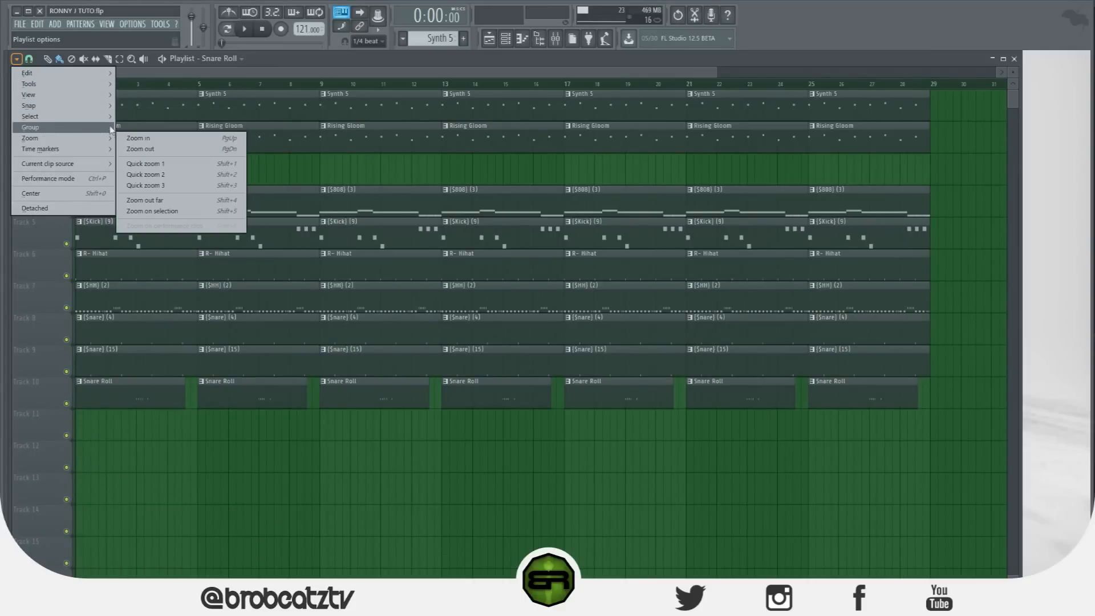
left_click(128, 150)
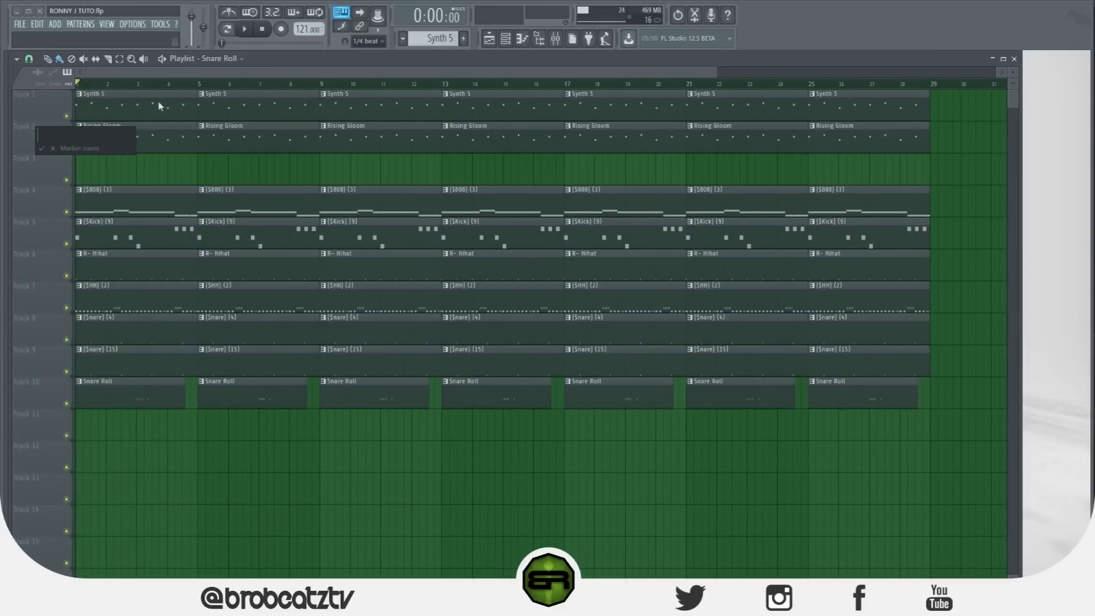
type("Hook")
key("Return")
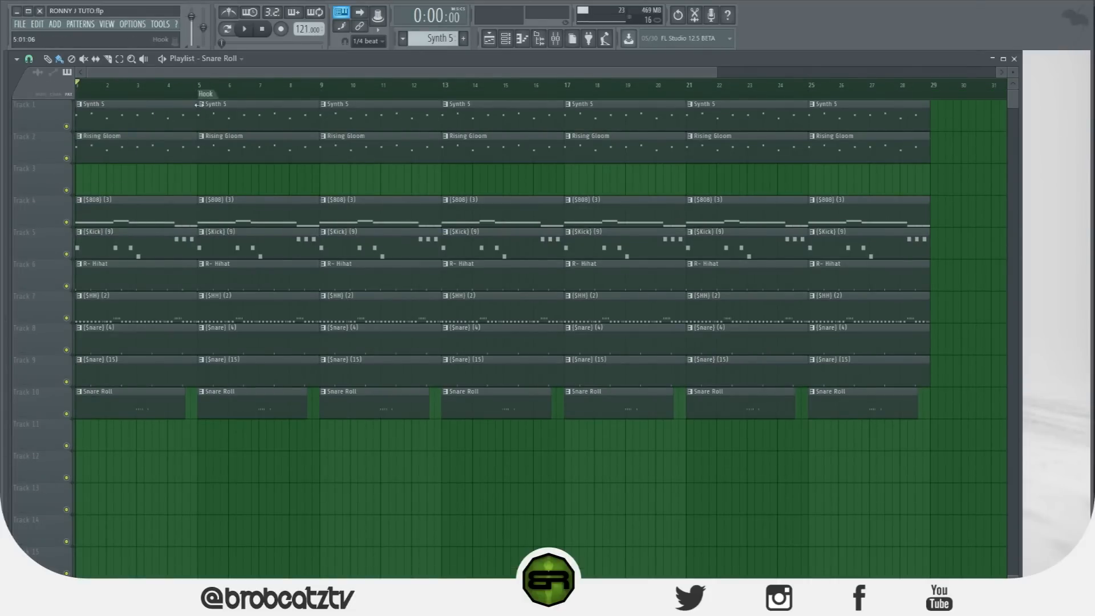
Step: Add a time marker named Verse at bar 9 of the playlist
right_click(321, 95)
left_click(340, 100)
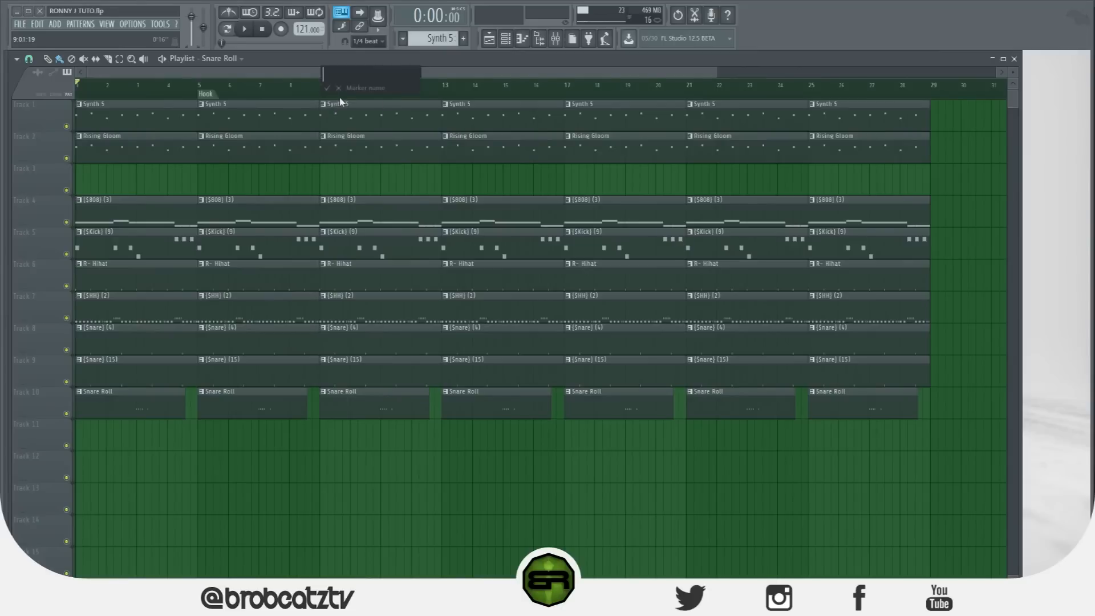
type("Verse")
key("Return")
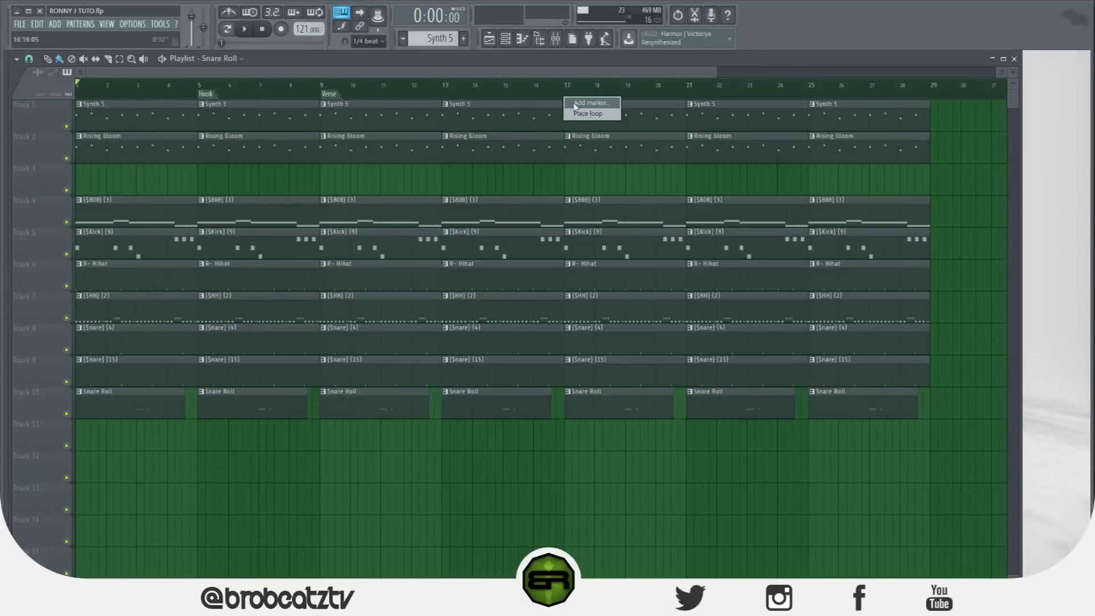
Step: Add a second Hook time marker at bar 17 of the playlist
mouse_move(343, 92)
left_mouse_down()
mouse_move(204, 115)
mouse_move(317, 103)
left_mouse_up()
right_click(568, 95)
left_click(586, 101)
type("Hook")
key("Return")
Step: Add a second Verse time marker at bar 21 and return the playhead to bar 1
right_click(689, 95)
left_click(705, 102)
type("Ver")
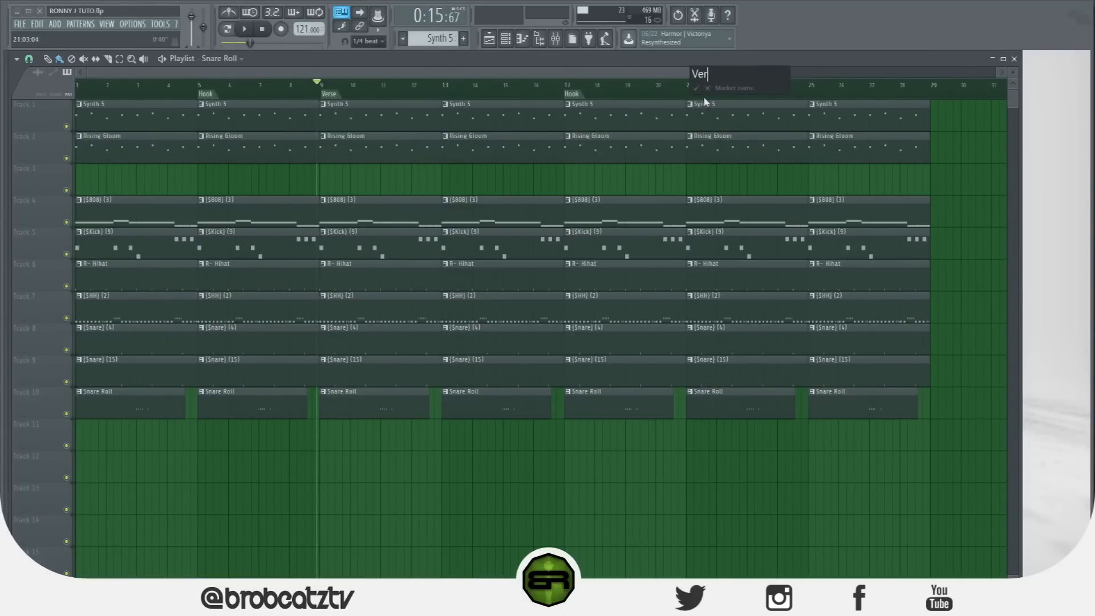
type("se")
key("Return")
left_click(78, 89)
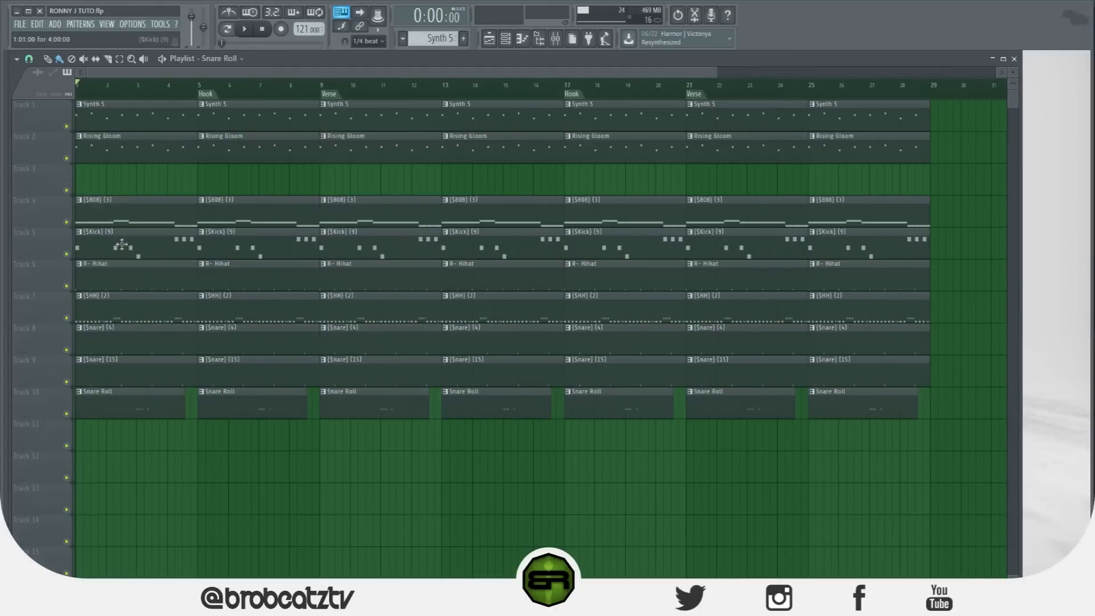
Step: Remove the kick, hi-hat, snare and snare roll clips from bars 1 to 4 of the playlist
right_click(123, 244)
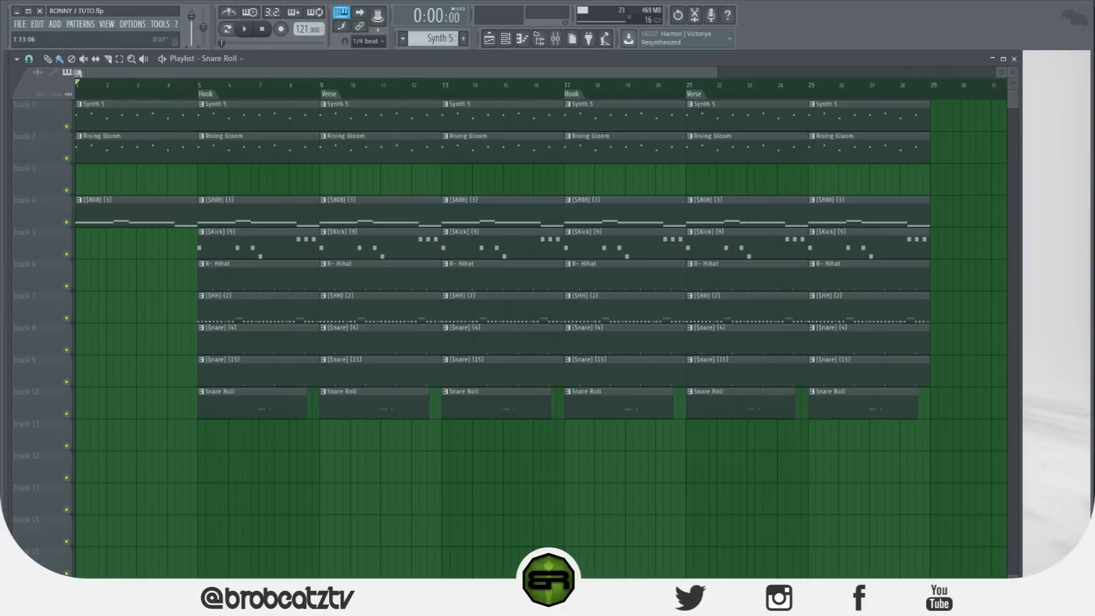
left_click_drag(183, 112, 188, 158)
left_click(168, 100, "ctrl")
scroll(179, 91, "up", 3)
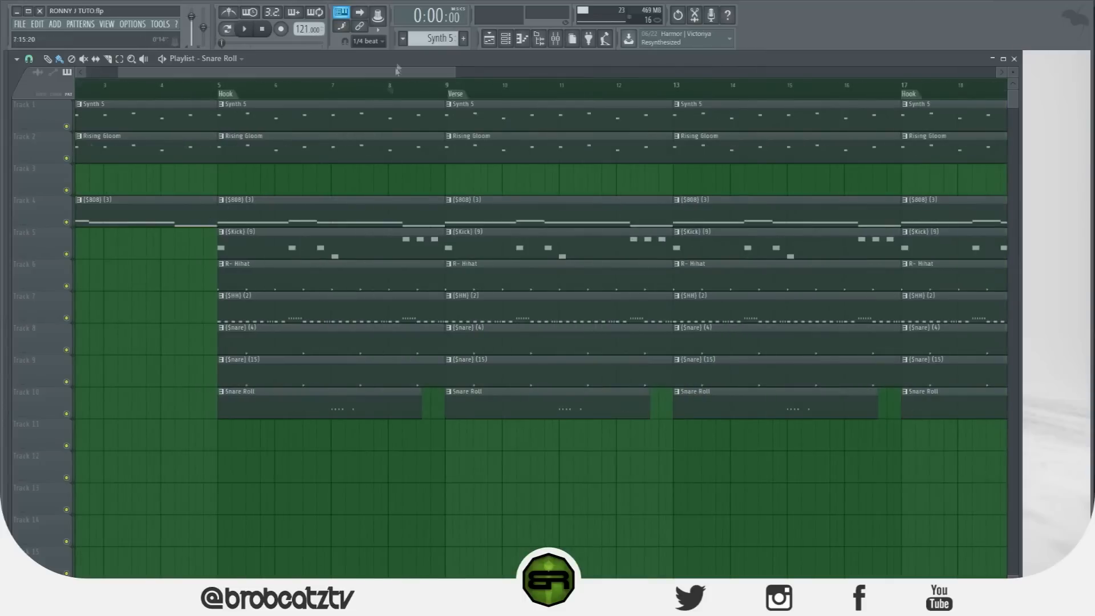
Step: Examine the 808 channel's miscellaneous, envelope and sample settings from the channel rack, and return to the playlist overview
left_click(506, 40)
left_click(189, 252)
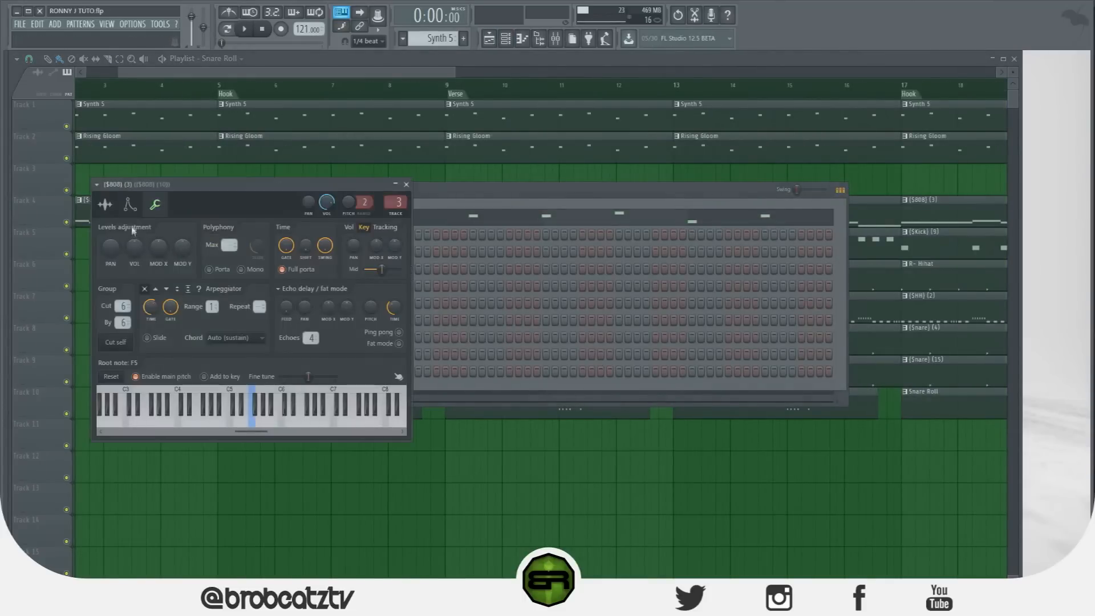
left_click(130, 205)
left_click(105, 204)
left_click(406, 185)
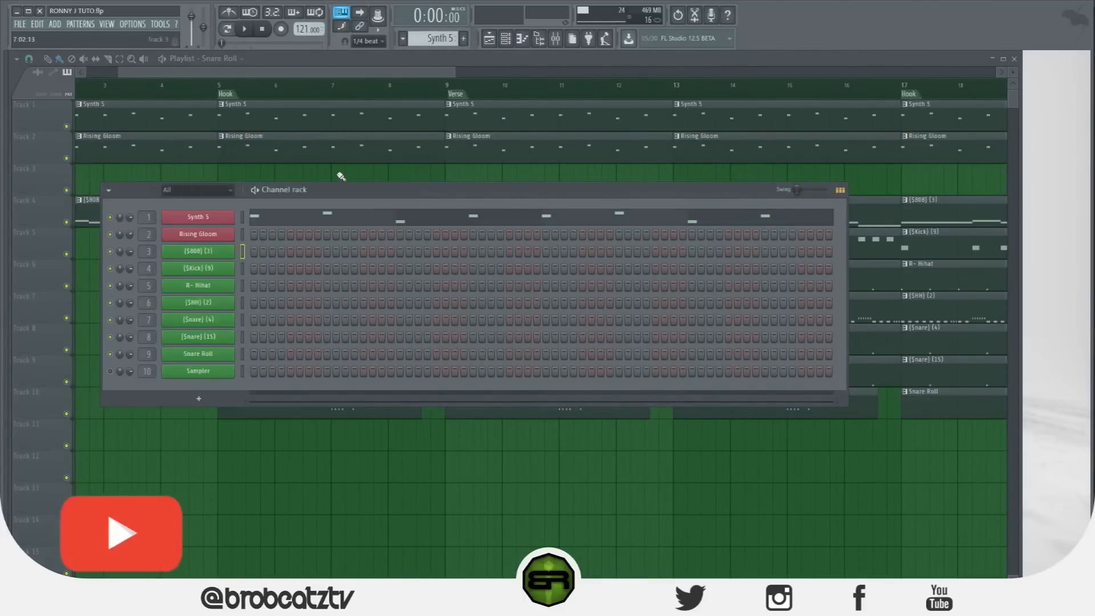
key("F6")
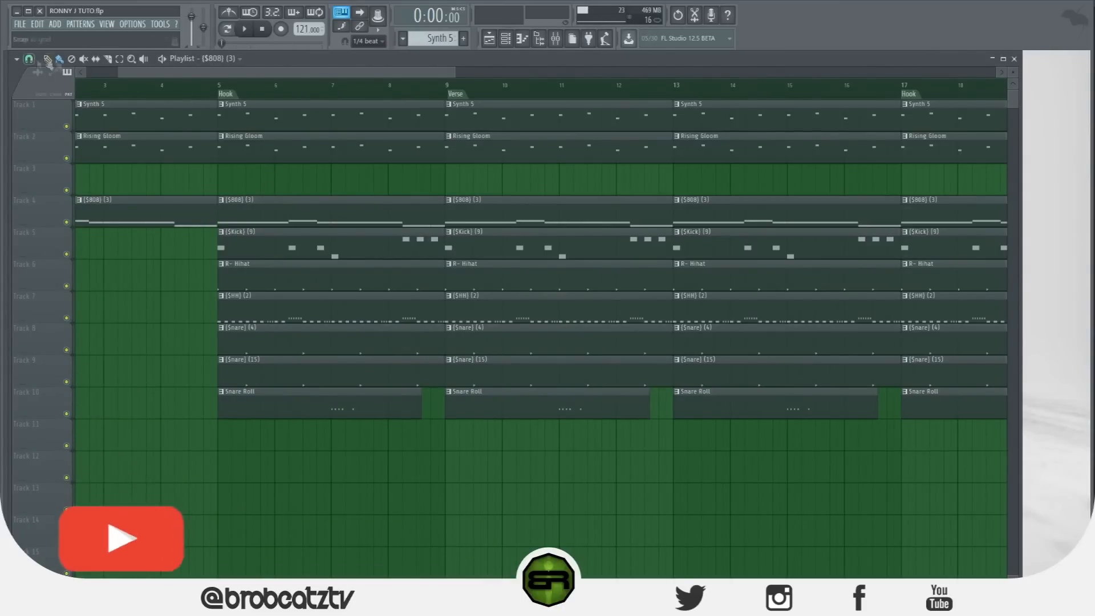
scroll(394, 89, "down", 3)
scroll(395, 90, "down", 2)
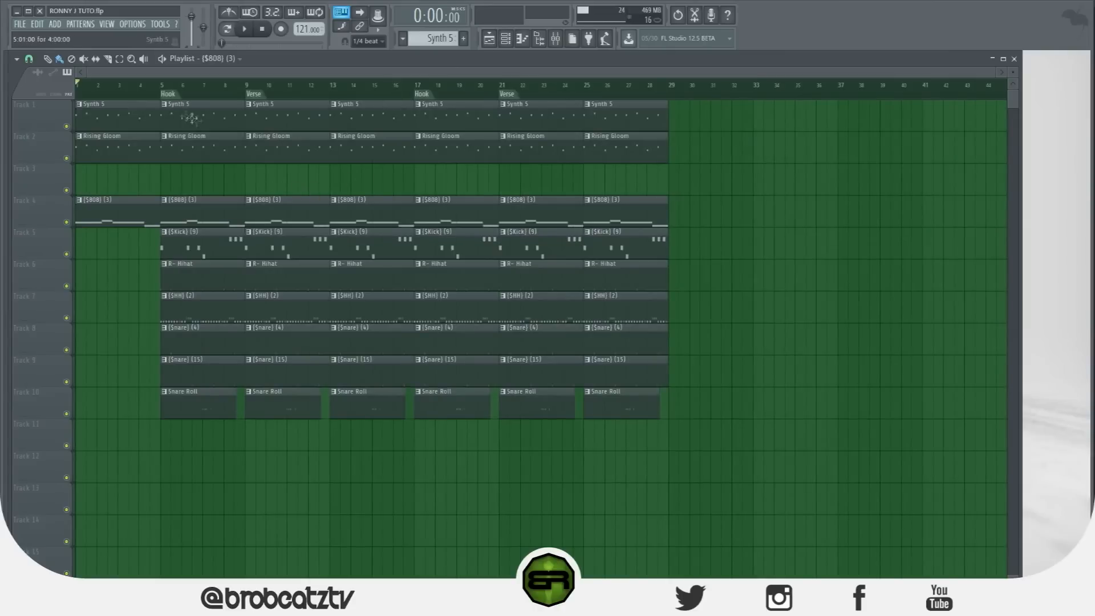
Step: Lower the volume of the Autogun and Harpsichord mixer tracks slightly
left_click(555, 38)
left_click(364, 225)
left_click_drag(360, 335, 360, 342)
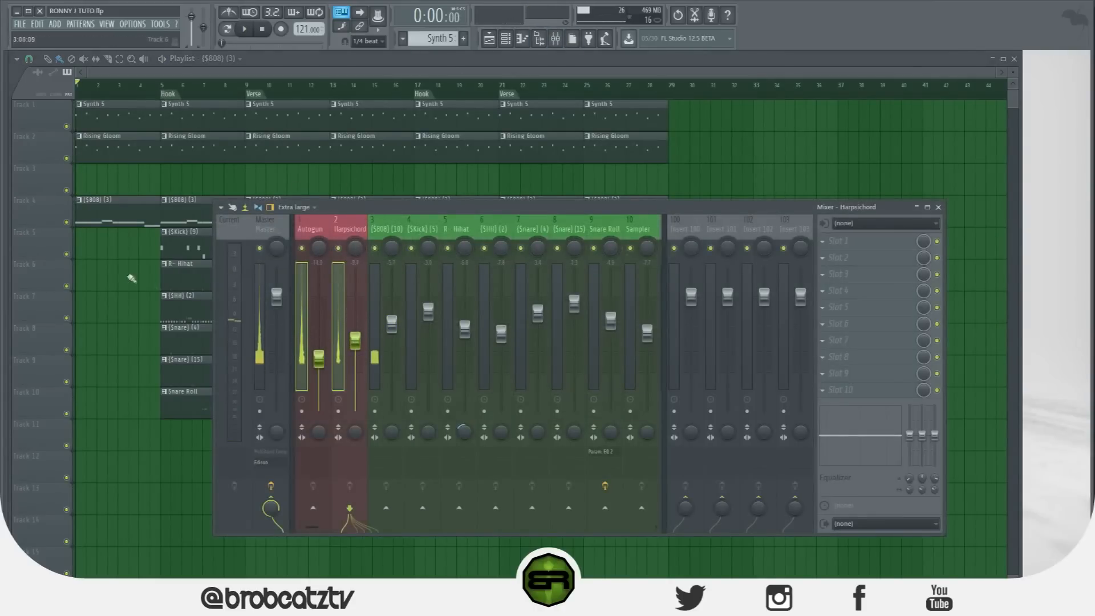
right_click(132, 277)
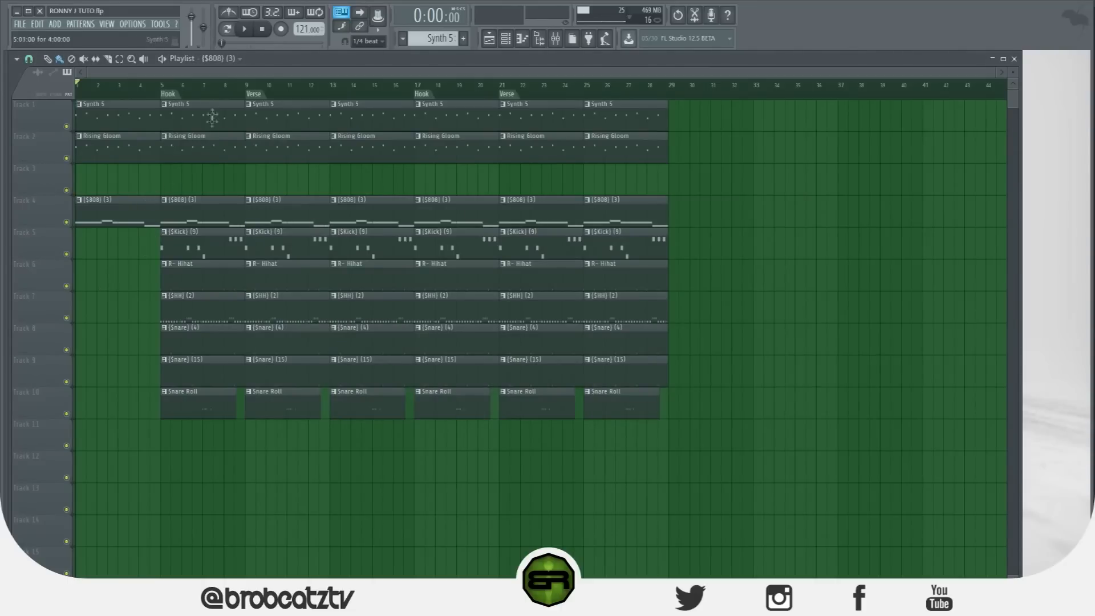
Step: Remove the Synth 5 clips from both Verse sections and the Rising Gloom clips from bars 9–16 and 21–24 during playback
key("space")
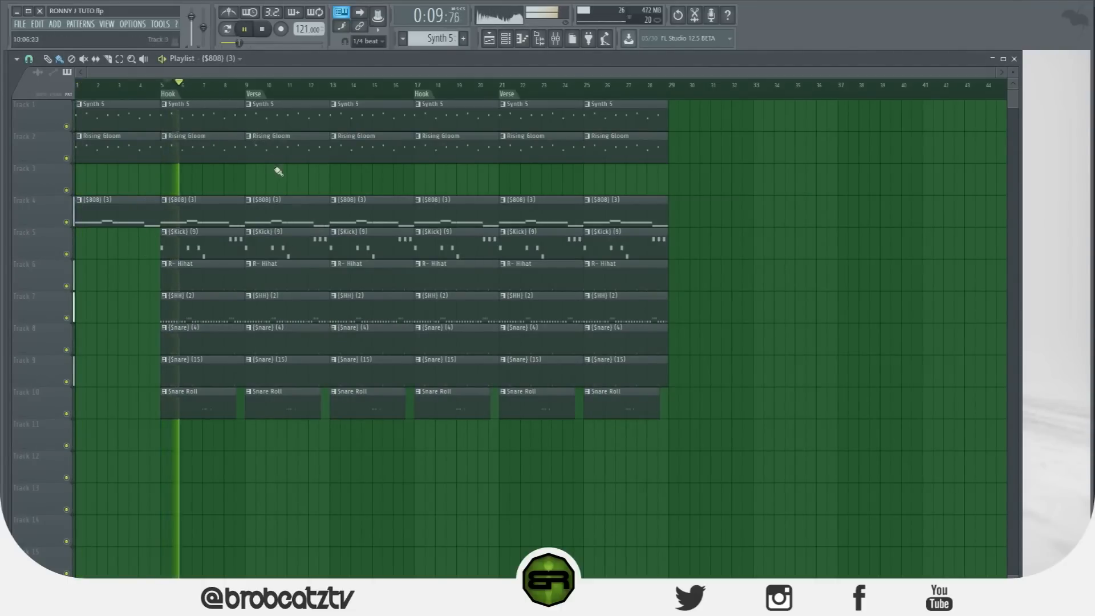
right_click(289, 119)
right_click(308, 152)
right_click(344, 149)
right_click(361, 121)
right_click(539, 119)
right_click(561, 145)
right_click(594, 118)
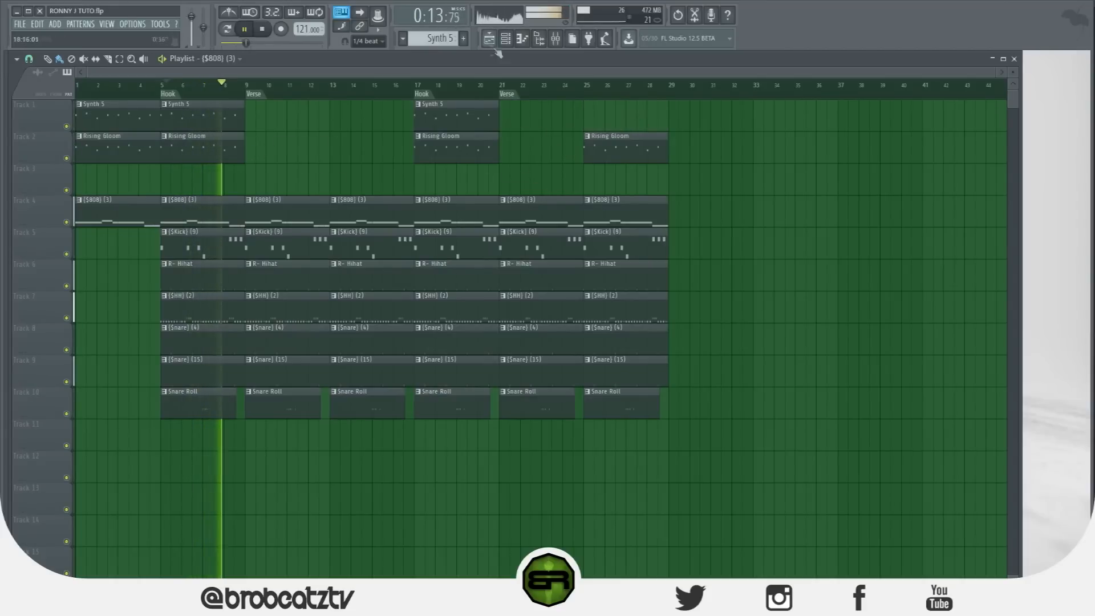
key("space")
Step: Lower the Autogun and Harpsichord mixer levels, raise the HH (2) level slightly, and set the kick track's volume to 90%
key("F9")
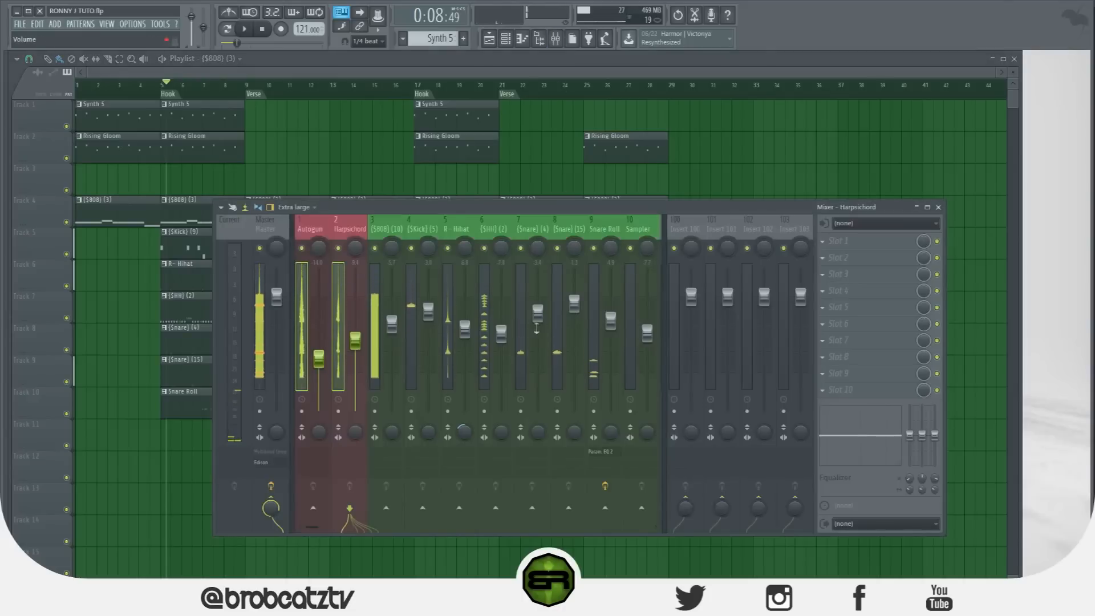
left_click_drag(503, 335, 503, 332)
left_click_drag(321, 362, 355, 343)
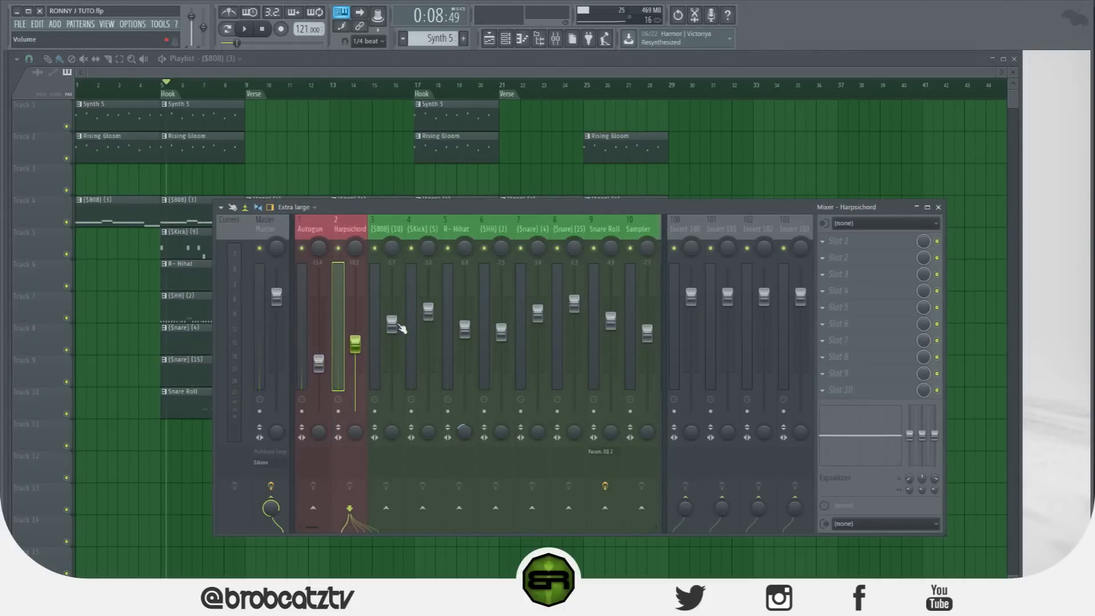
left_click(428, 311)
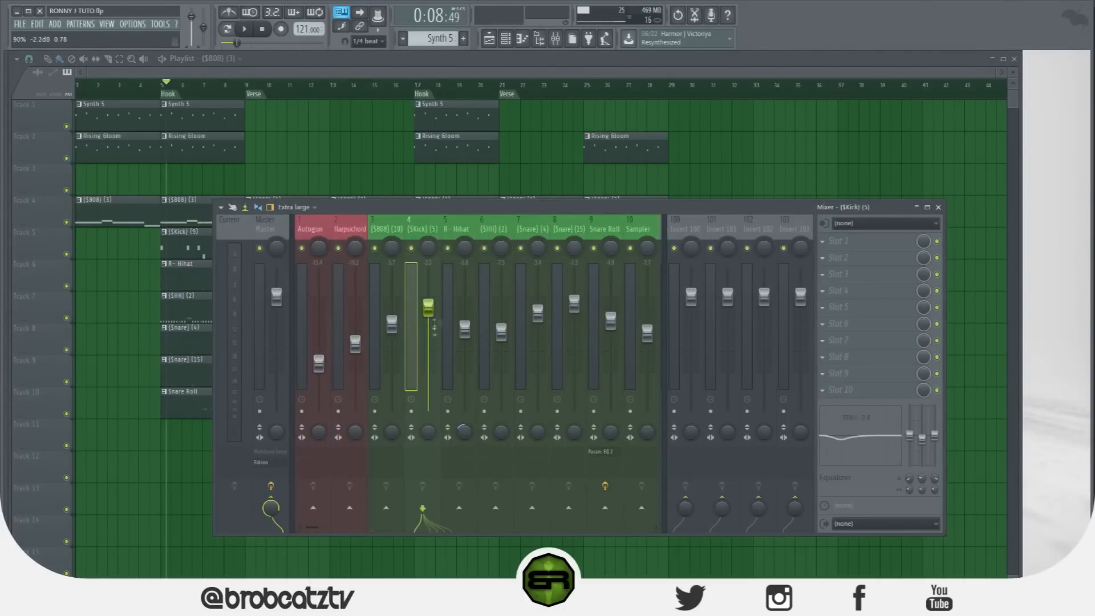
Step: Raise the 808, R- Hihat, HH (2) and Snare (4) mixer levels and lower Snare (15) and Snare Roll during playback
key("space")
left_click(401, 411)
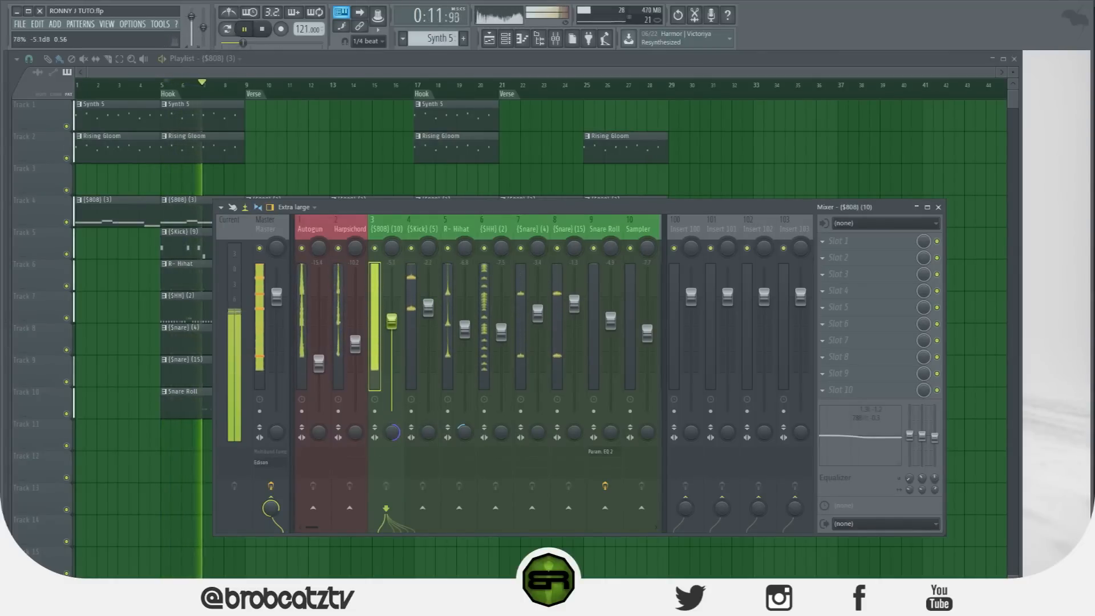
left_click_drag(575, 303, 611, 326)
left_click_drag(465, 329, 465, 325)
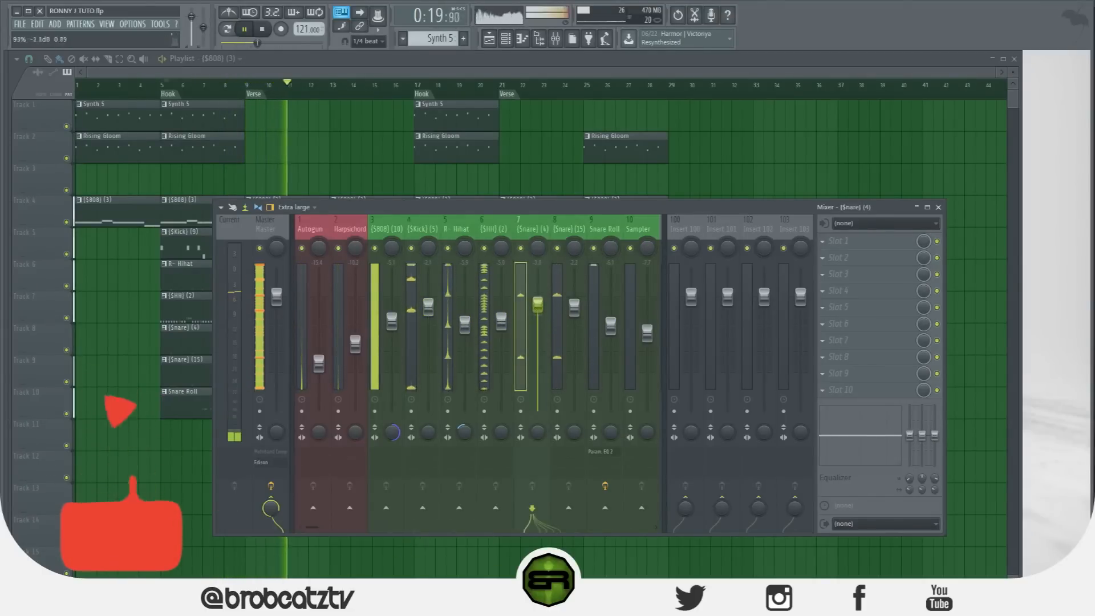
key("F9")
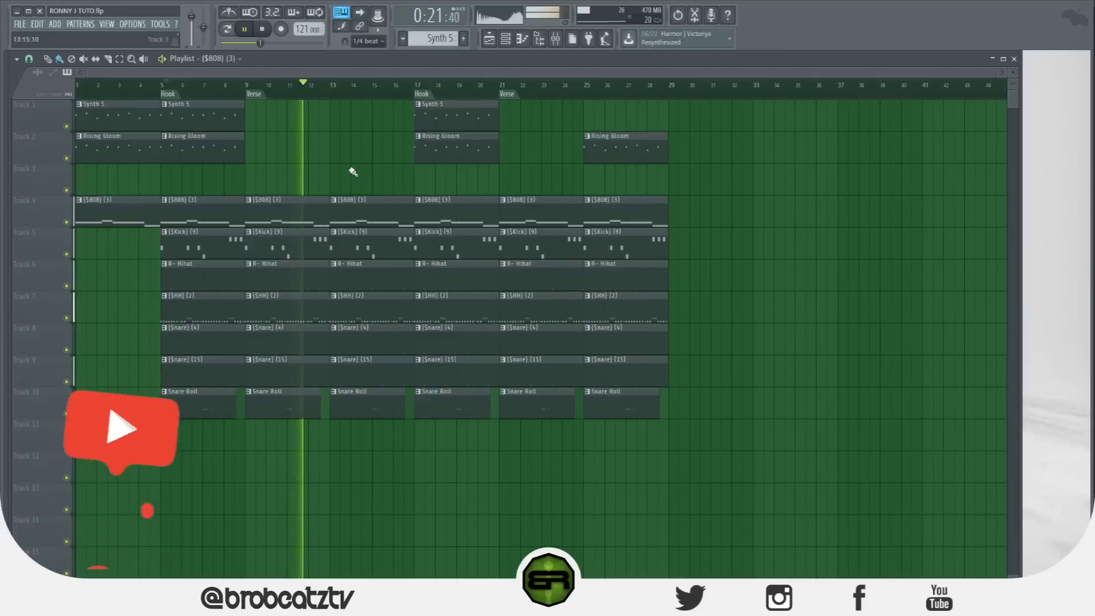
key("space")
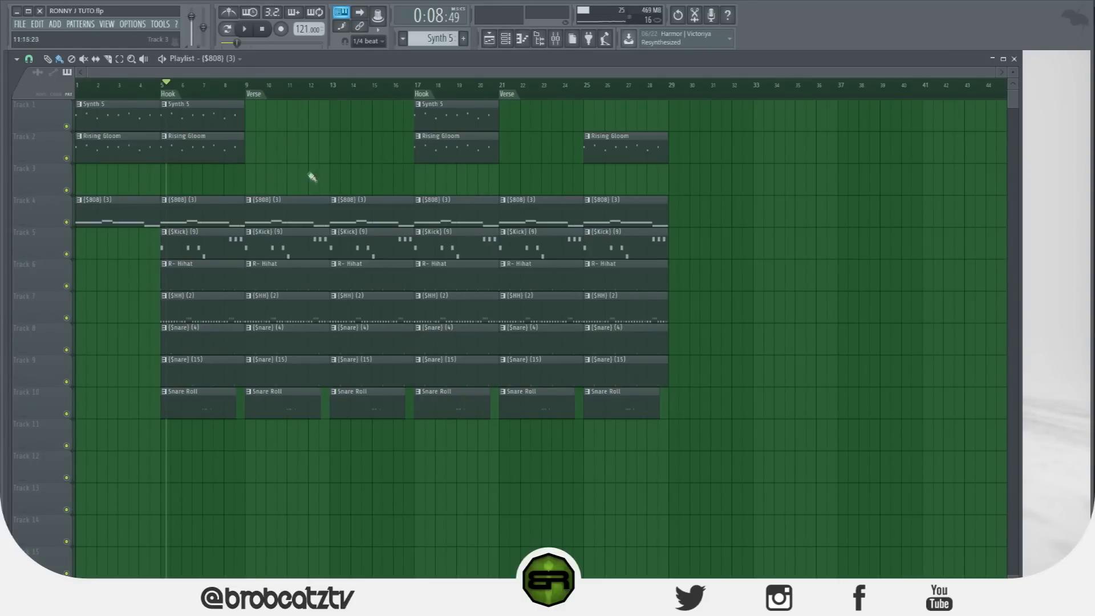
Step: Remove the kick clips from both Verse sections and the Rising Gloom clip at bar 25, and place the playhead near bar 9
right_click(293, 236)
right_click(363, 246)
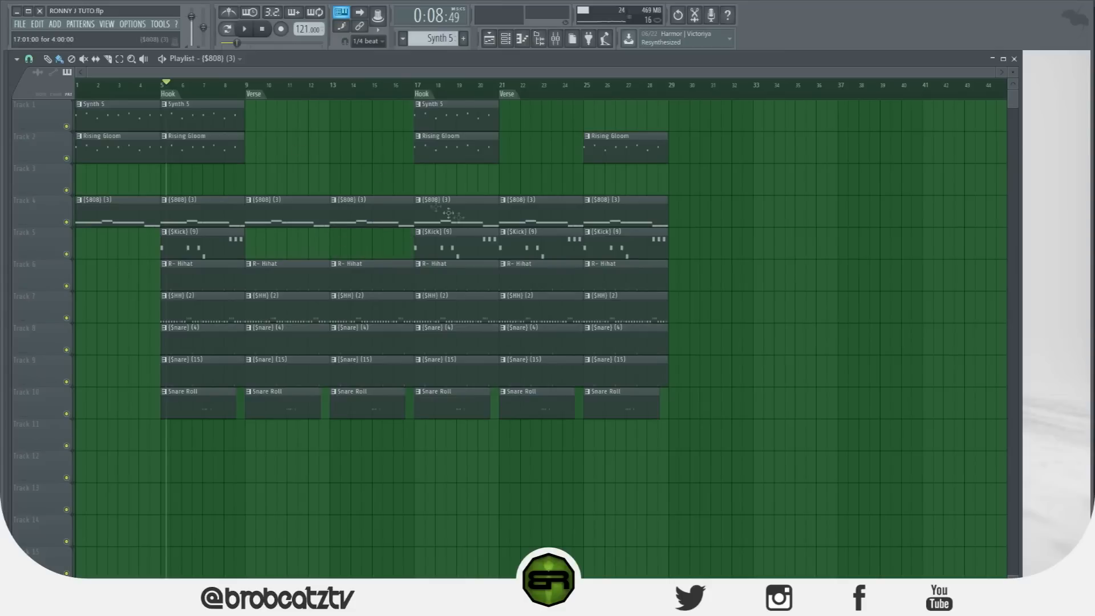
right_click(548, 247)
right_click(660, 246)
right_click(635, 151)
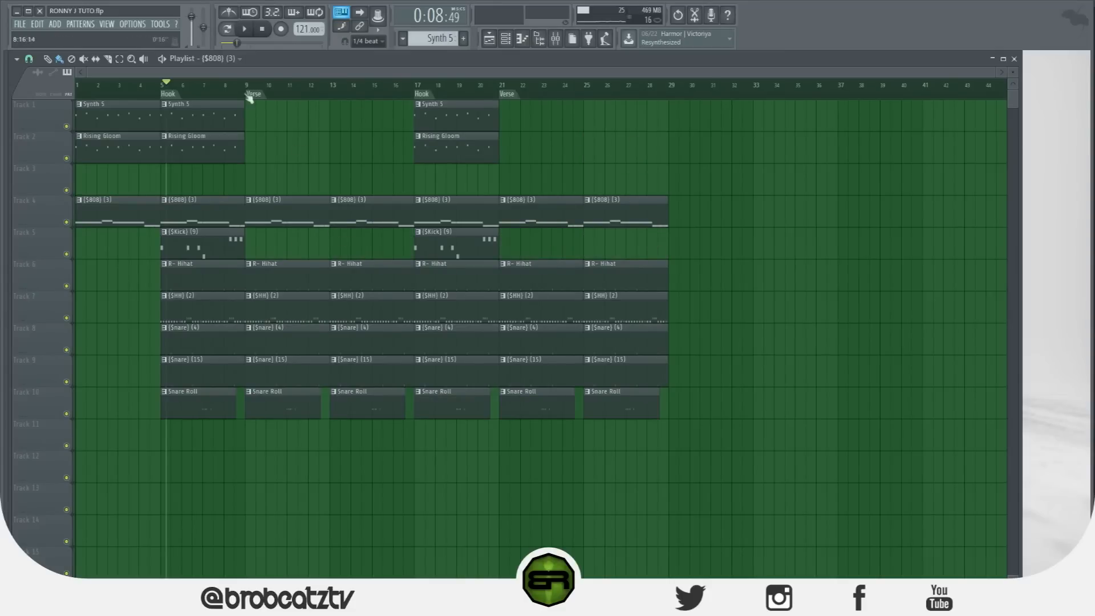
left_click_drag(246, 88, 244, 123)
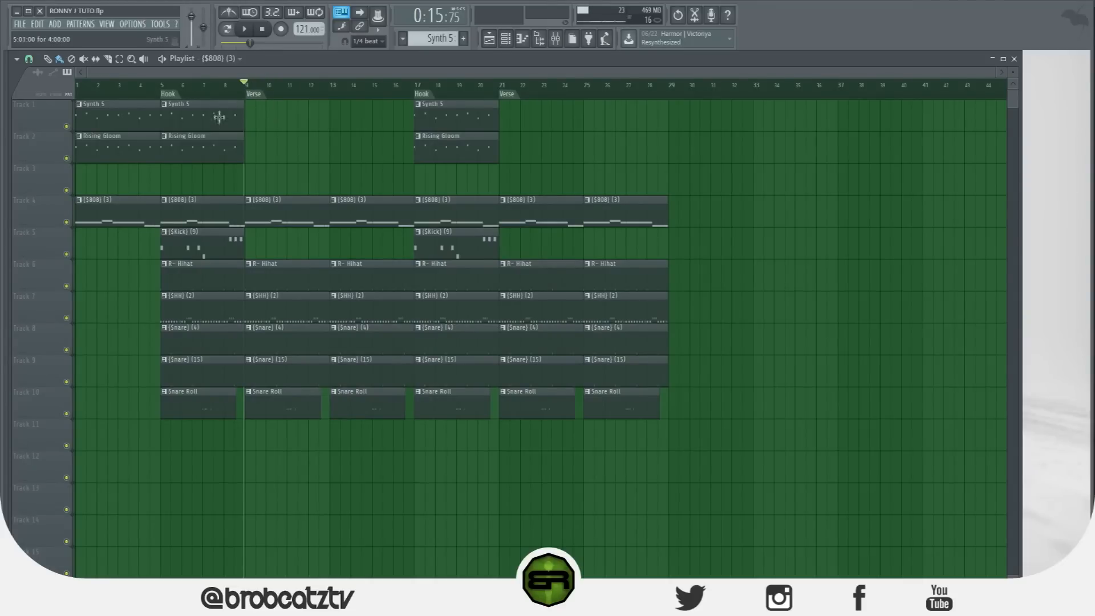
Step: Try copying the synth clips into bars 9 to 16, delete the Rising Gloom copies, and delete the Synth 5 copies
left_click_drag(149, 109, 234, 154)
left_click_drag(105, 154, 274, 161)
right_click(274, 161)
right_click(367, 154)
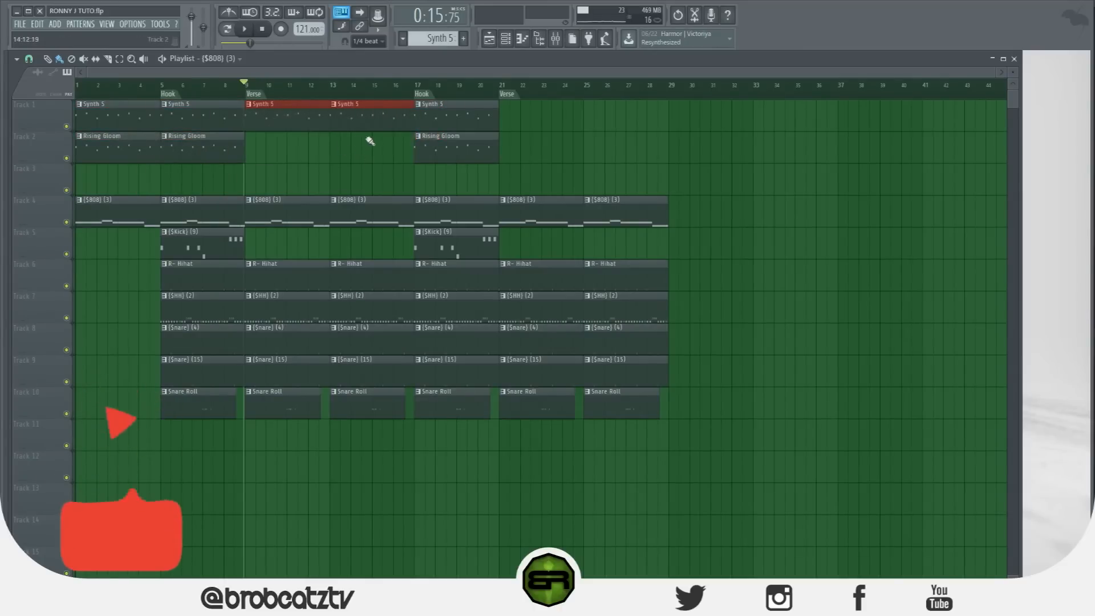
key("Delete")
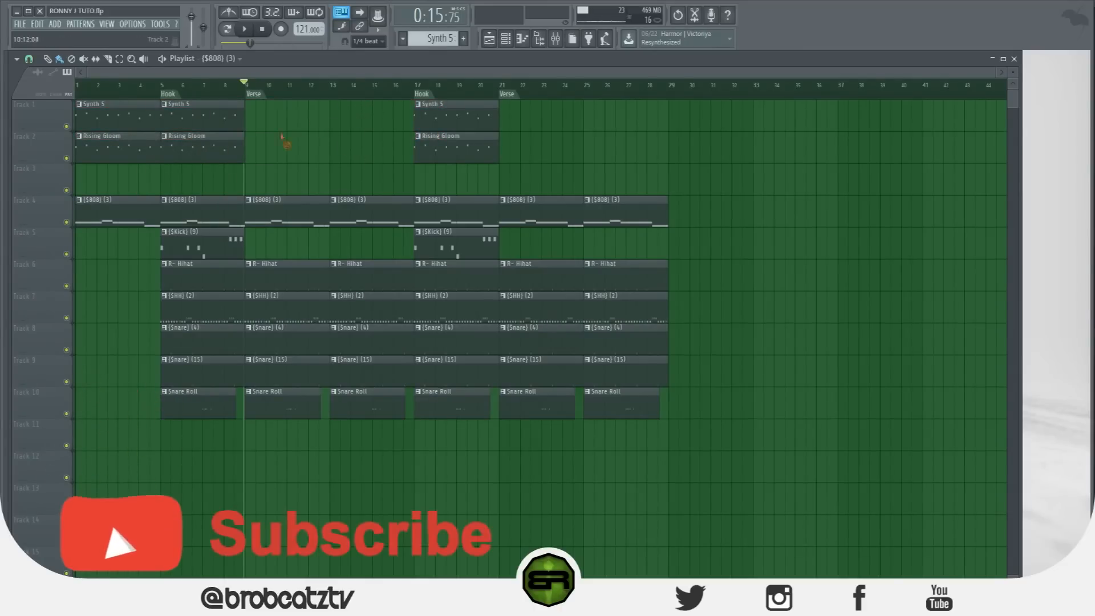
Step: Set the playhead at the start of the first Verse at bar 9 and play that section
left_click(29, 60)
left_click(42, 232)
left_click(244, 91)
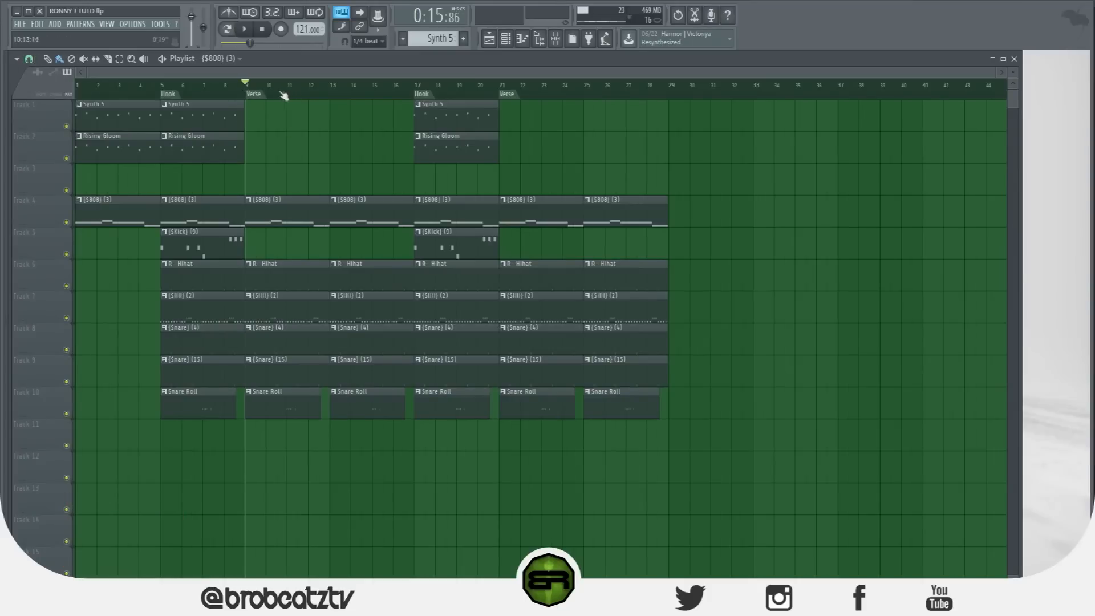
key("space")
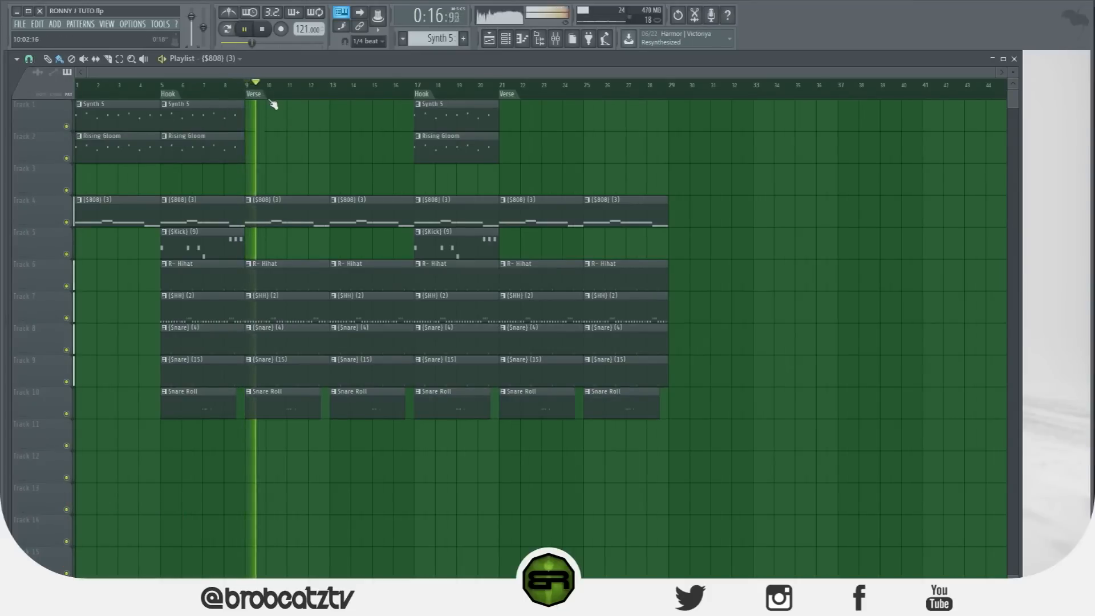
key("space")
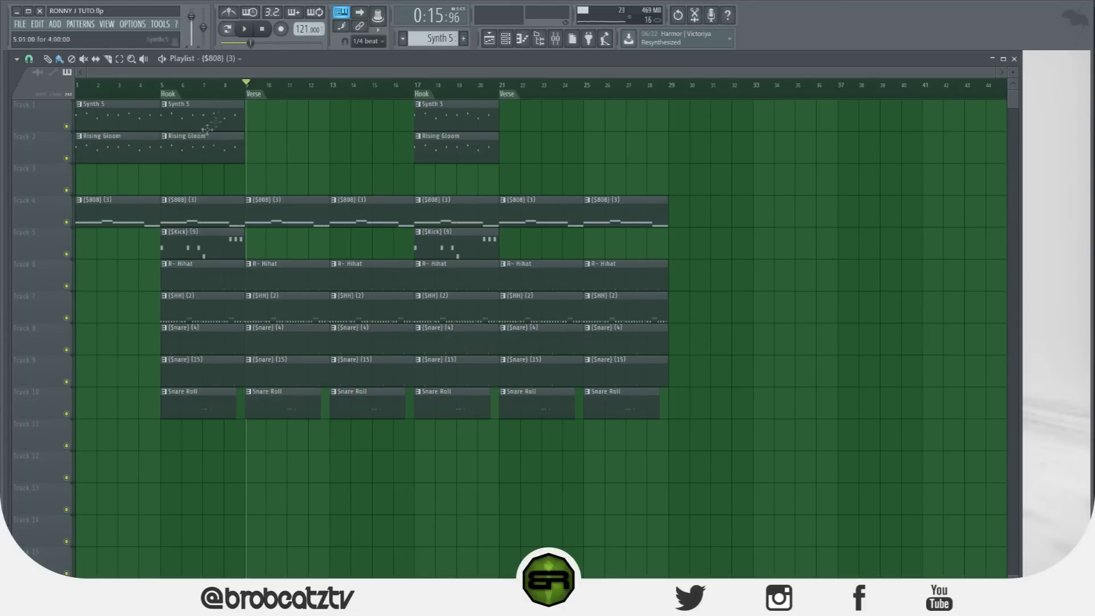
Step: Remove the HH (2) and Snare (4) clips at bars 13 to 16 and the 808 clip at bars 1 to 4
key("space")
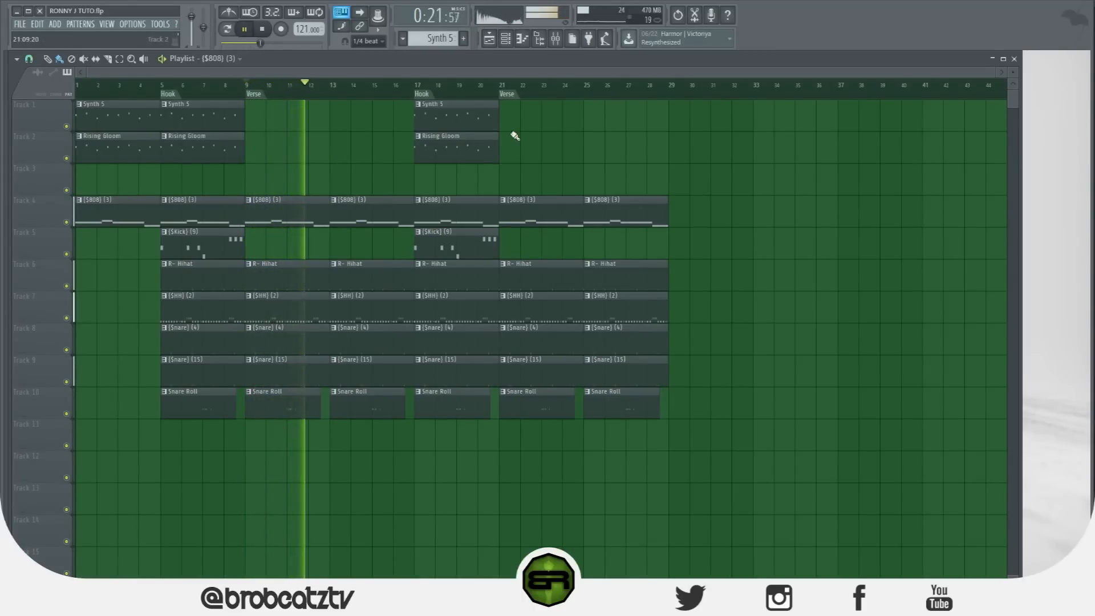
right_click(371, 327)
right_click(370, 320)
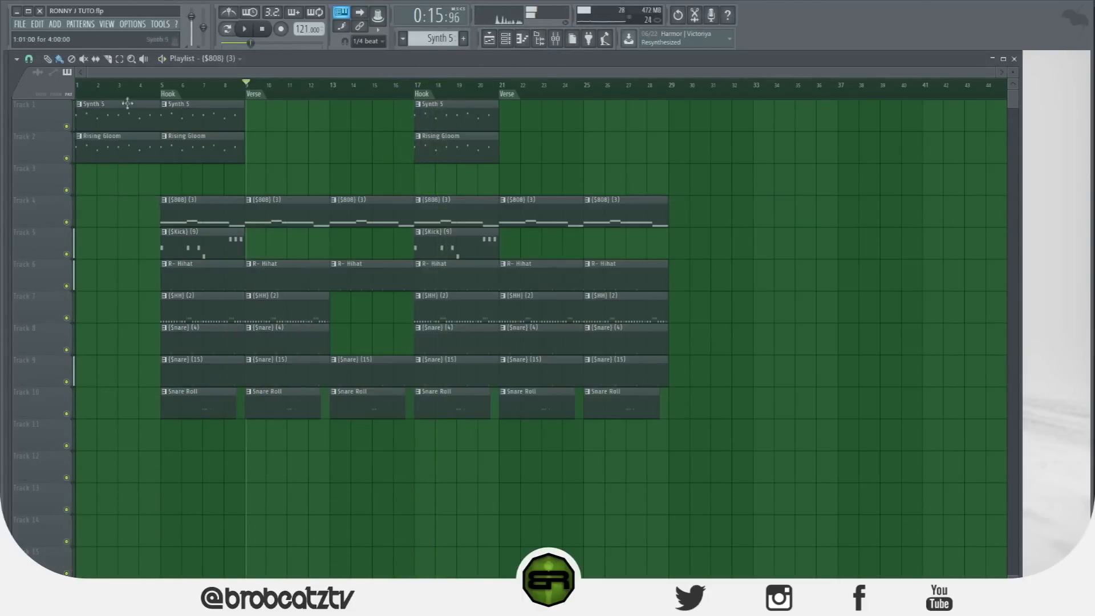
key("space")
Step: Audition the intro with and without Rising Gloom, and clear both the Rising Gloom and Synth 5 clips from bars 1 to 4
right_click(104, 135)
key("space")
key("space")
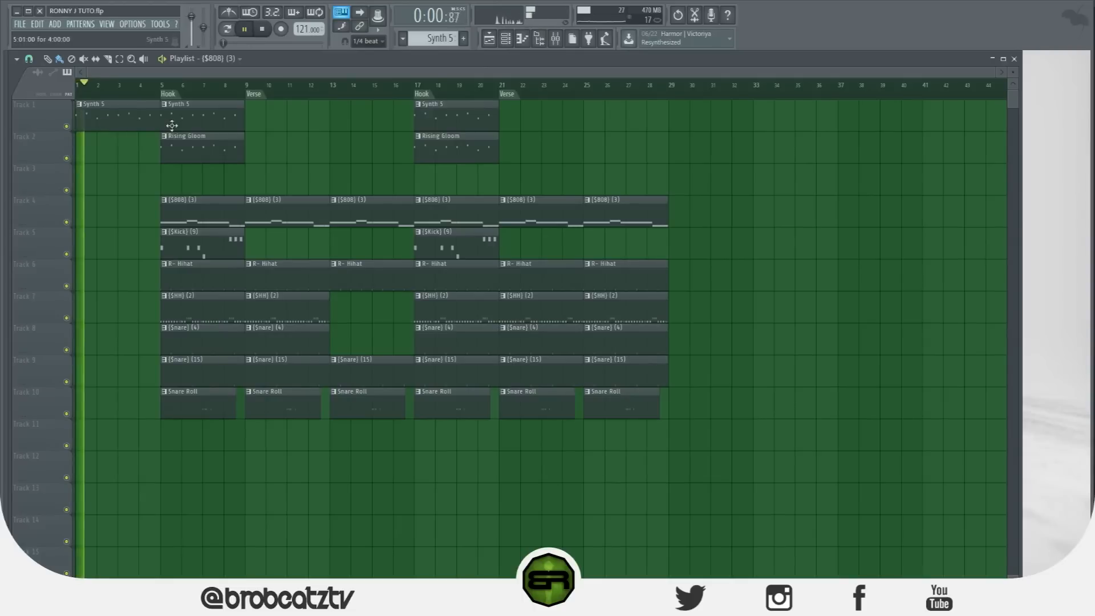
left_click(90, 149)
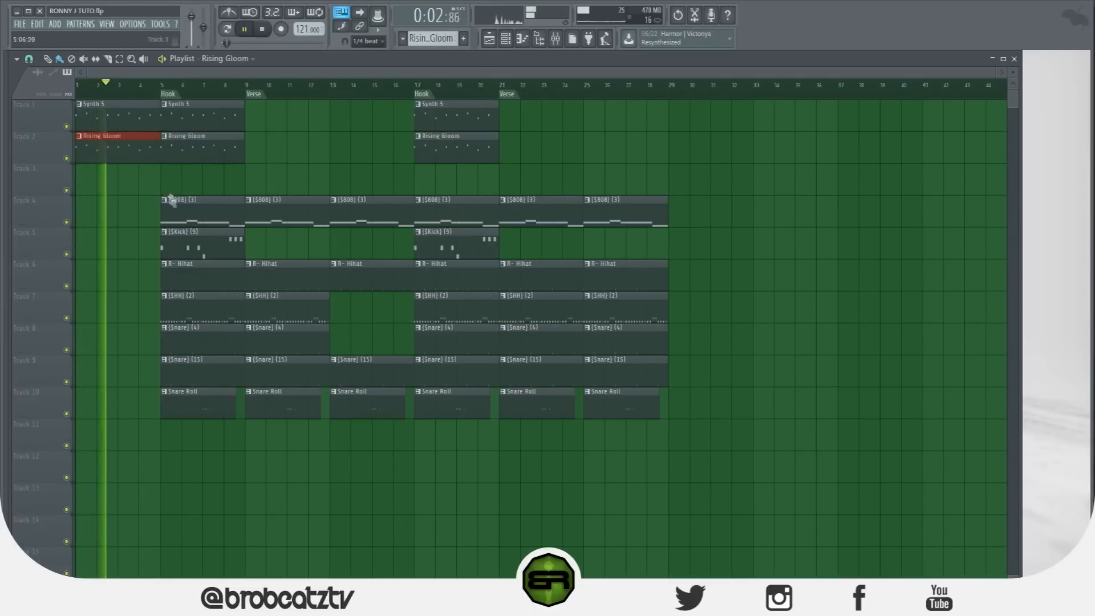
right_click(149, 148)
right_click(140, 104)
key("space")
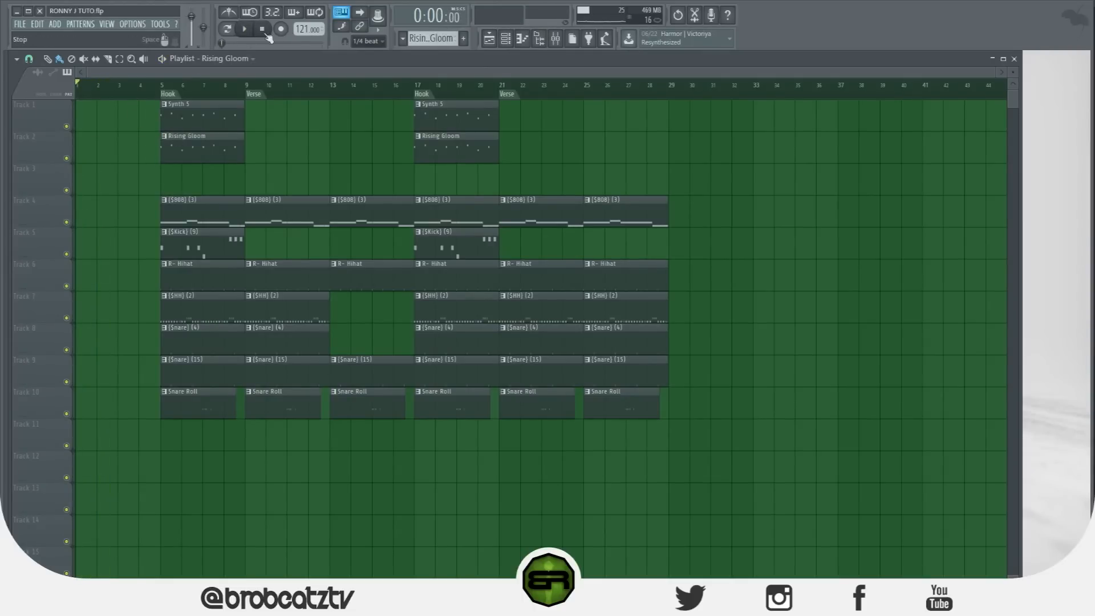
Step: Delete all clips at bars 5–8 and 21–28, and shift the remaining clips to begin at bar 1
right_click(218, 115)
right_click(539, 402)
key("ctrl+a")
left_click_drag(258, 303, 88, 214)
key("ctrl+d")
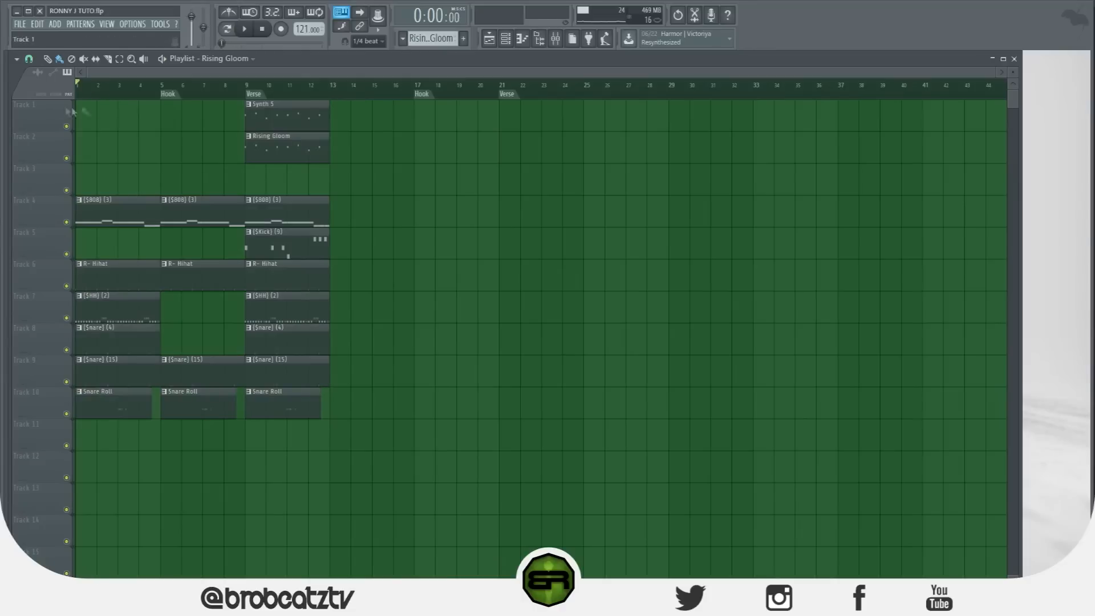
Step: Move the first HH (2) clip from bar 1 to bar 5 and the Synth 5 and Rising Gloom clips from bar 9 to bar 5
key("space")
left_click_drag(105, 311, 192, 318)
left_click_drag(261, 132, 176, 131)
Step: Lower the Autogun and Harpsichord mixer levels while playing the arrangement from the start and from the Hook at bar 5
left_click(555, 39)
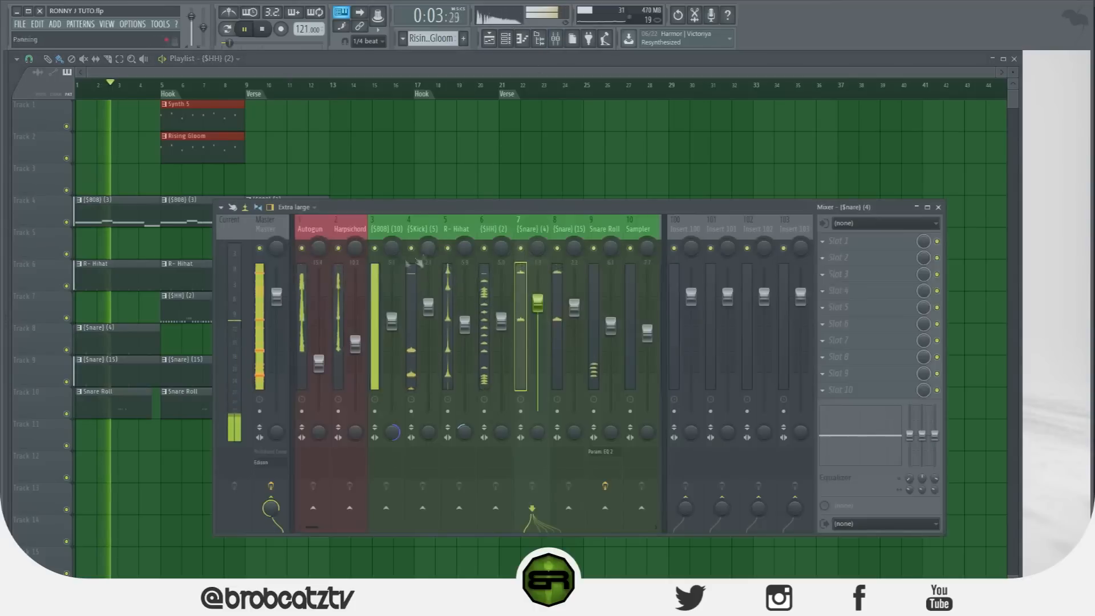
key("space")
key("space")
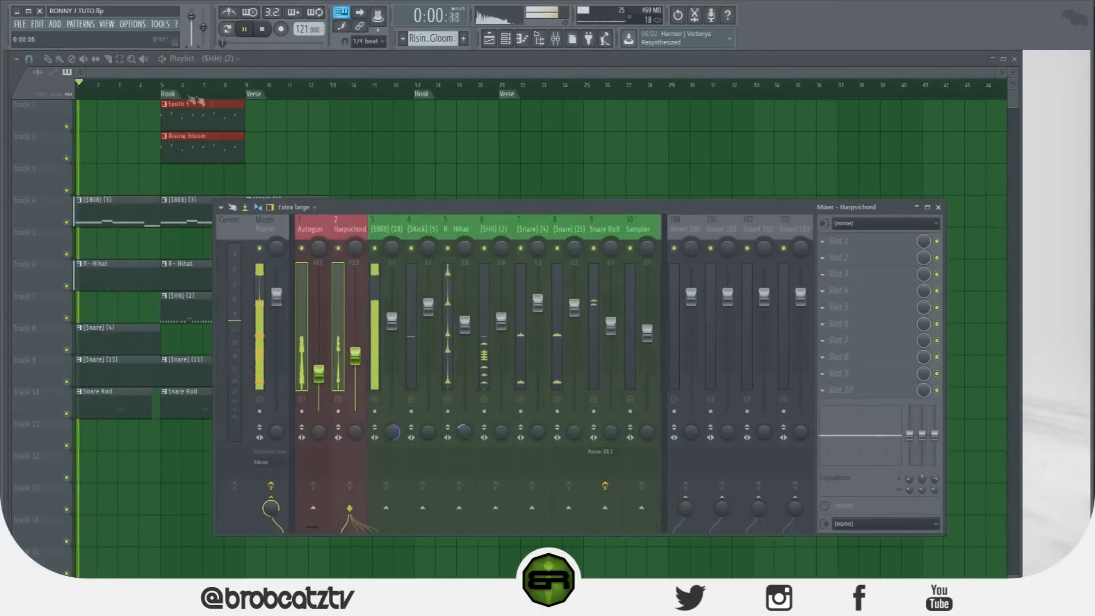
left_click(162, 87)
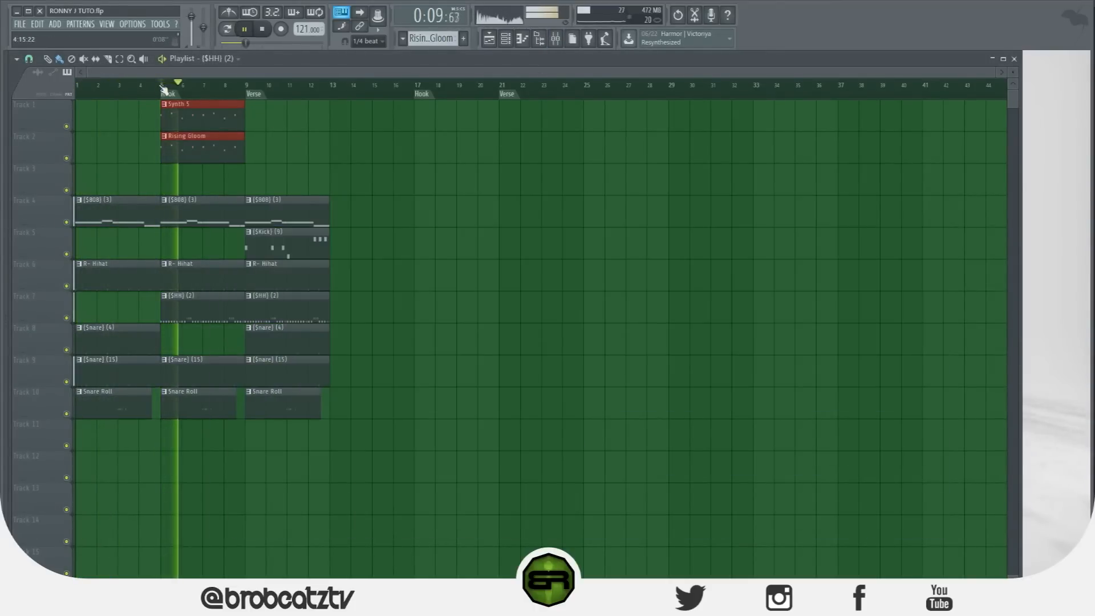
left_click(556, 38)
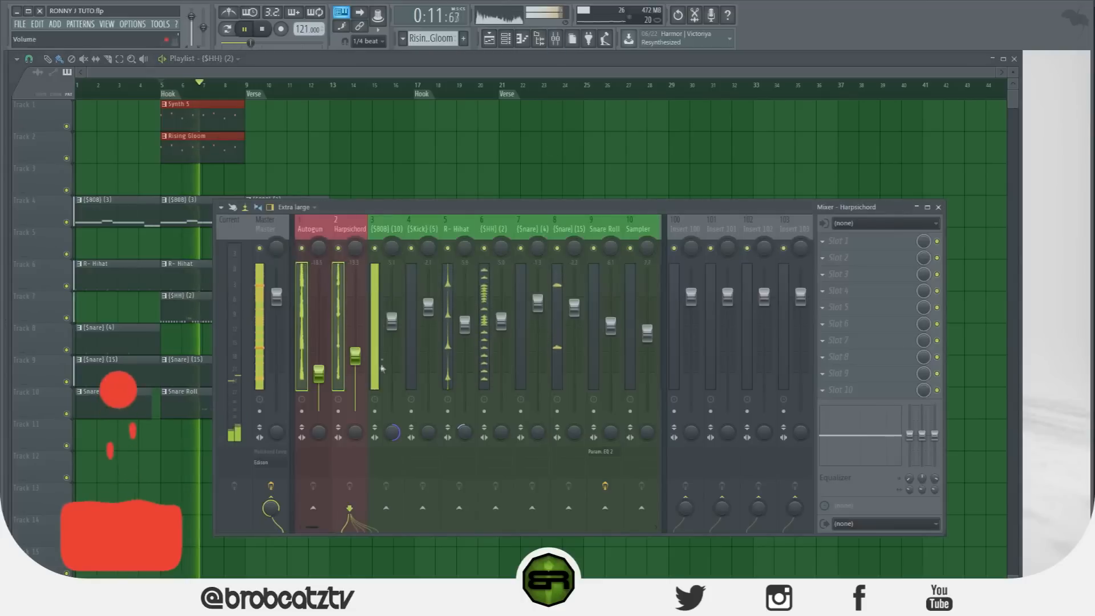
left_click(261, 132)
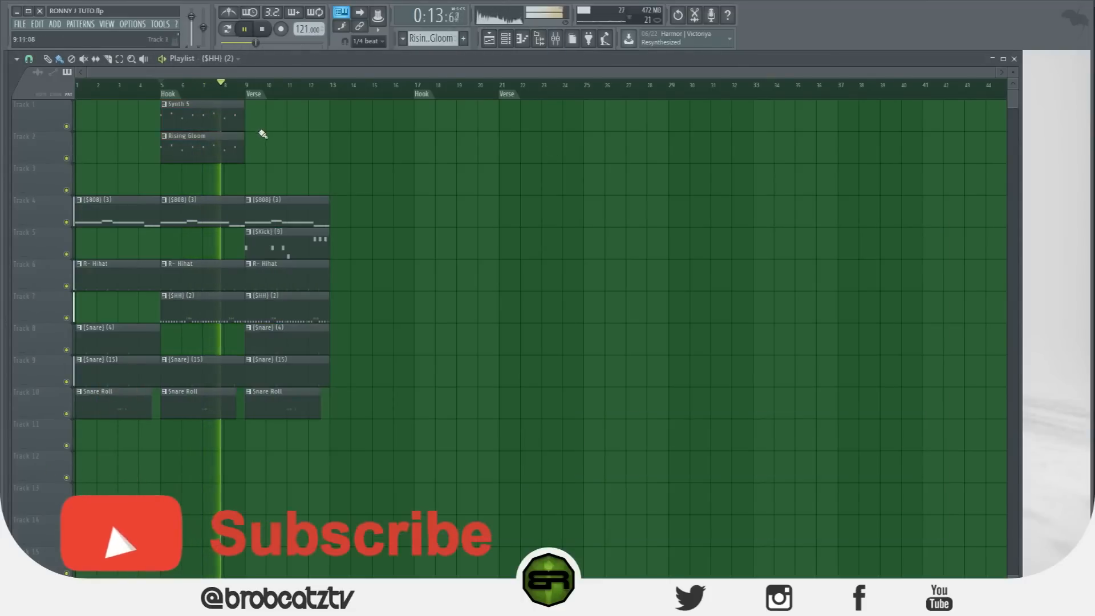
Step: Delete the 808, kick, hi-hat, snare and snare roll clips at bars 9 to 12, and stop playback
right_click(274, 214)
right_click(276, 245)
right_click(278, 276)
right_click(281, 308)
right_click(283, 341)
right_click(285, 372)
right_click(288, 405)
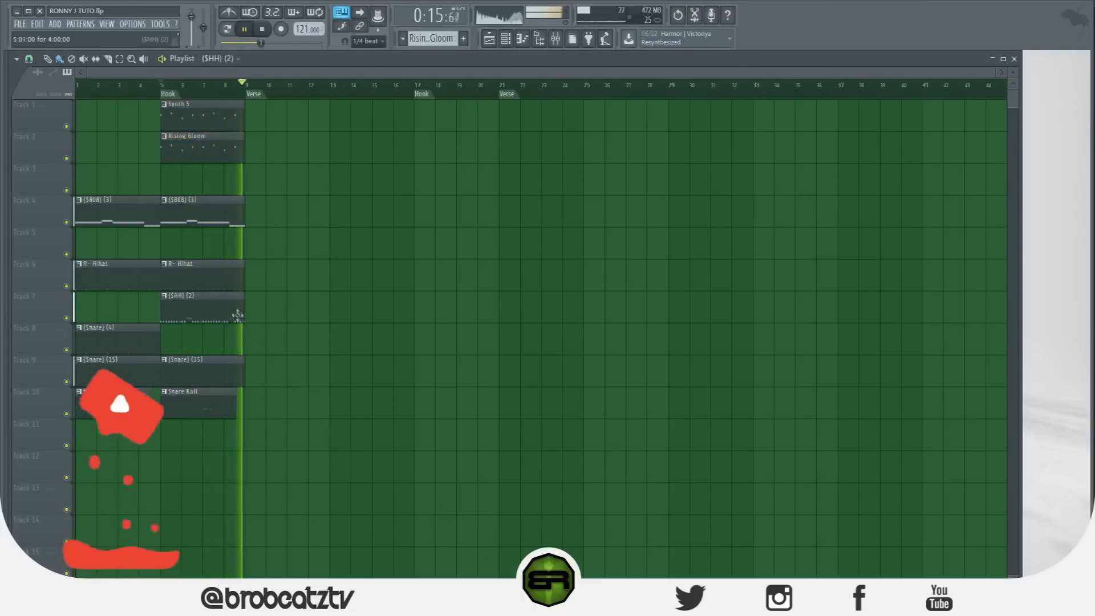
key("space")
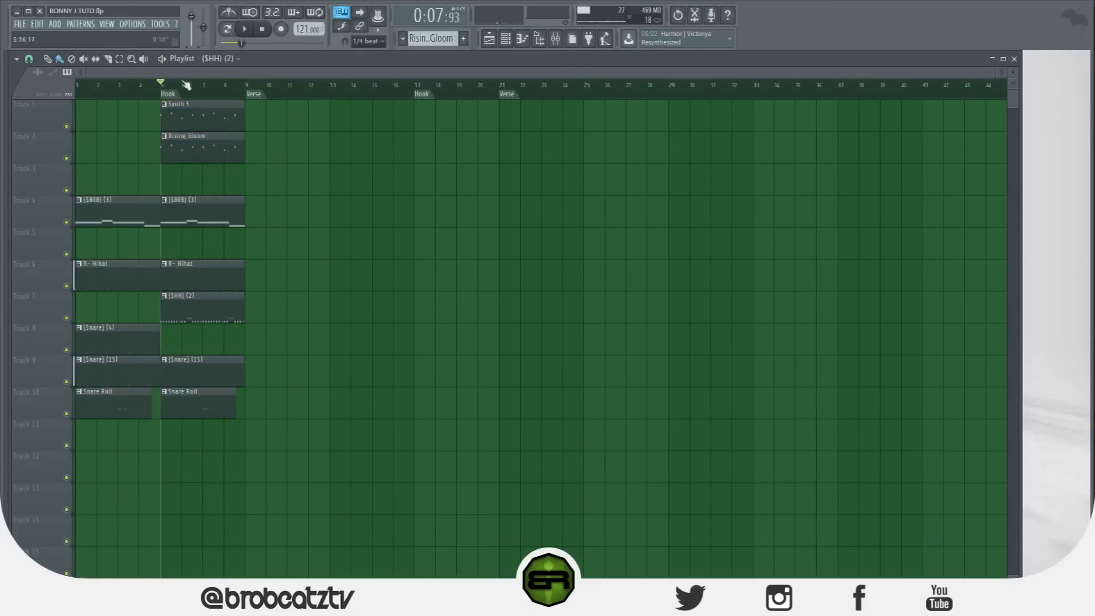
Step: Fine-tune the Autogun and Harpsichord mixer levels, close the mixer, and return the playhead to bar 1
left_click(555, 39)
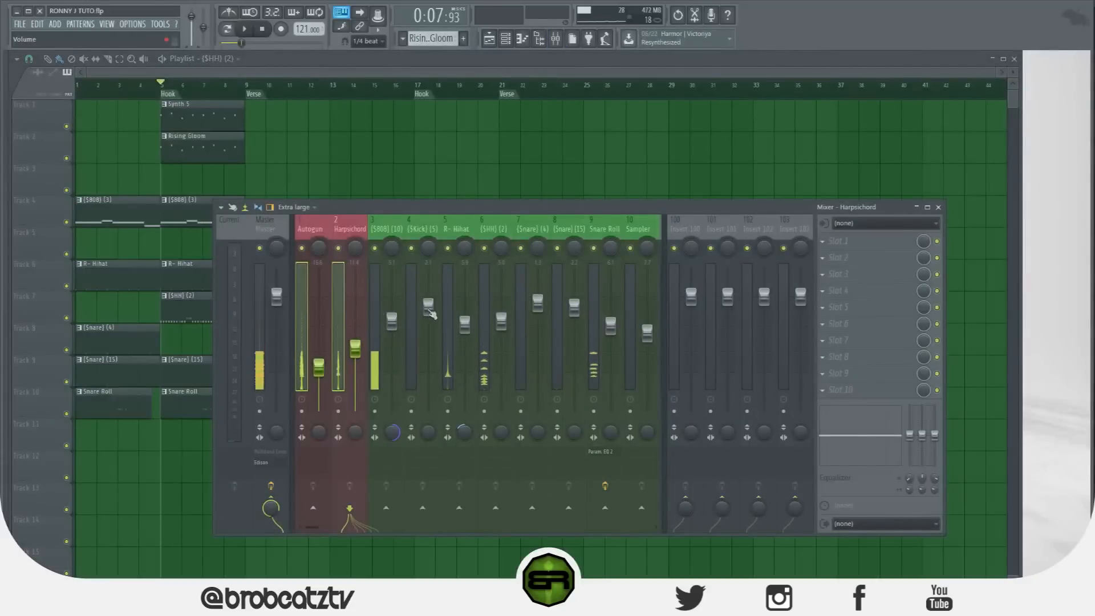
left_click(409, 331)
left_click(375, 342)
right_click(367, 163)
left_click(263, 30)
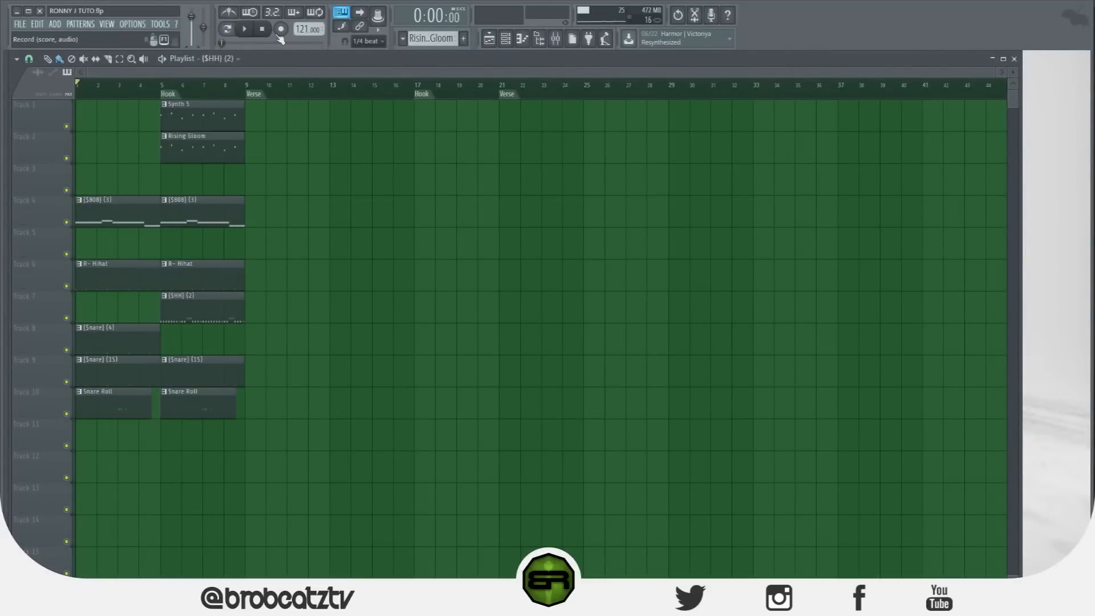